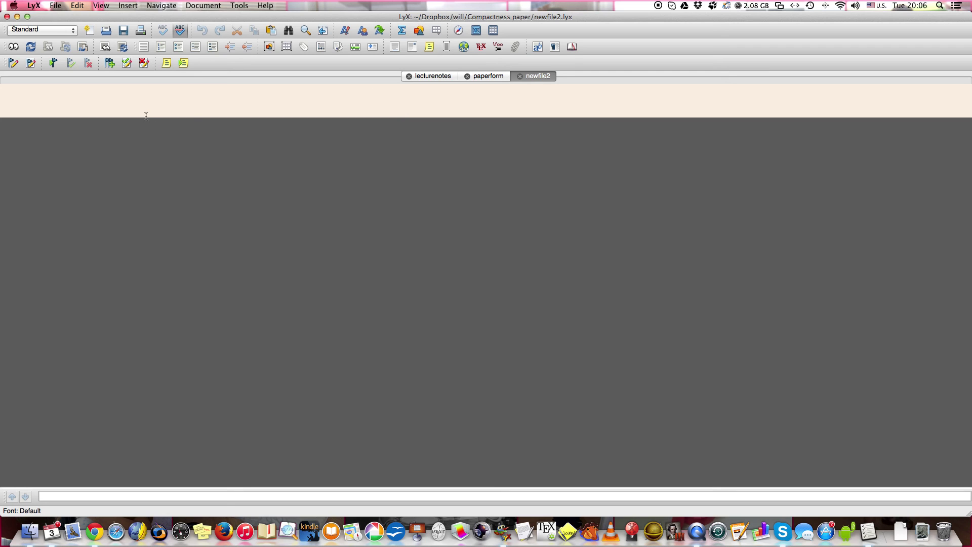
# Set the document class of newfile2 to American Mathematical Society (AMS) Article in the document settings and apply it.
pyautogui.click(203, 6)
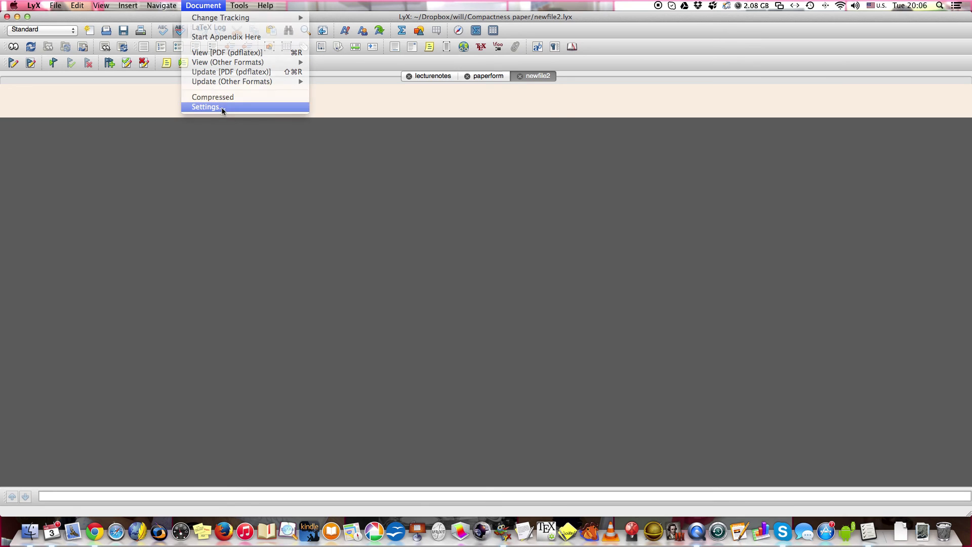
pyautogui.click(222, 107)
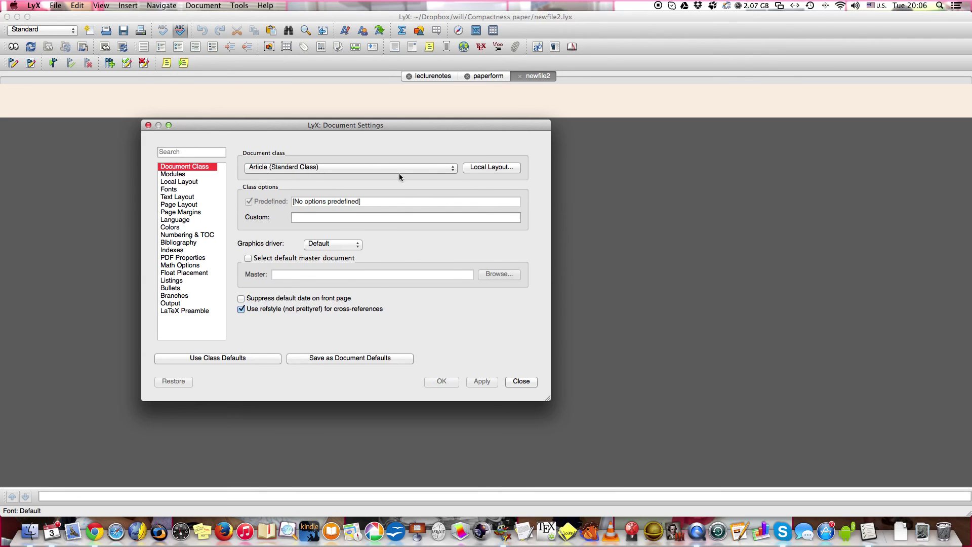
pyautogui.click(452, 168)
pyautogui.scroll(2, 400, 145)
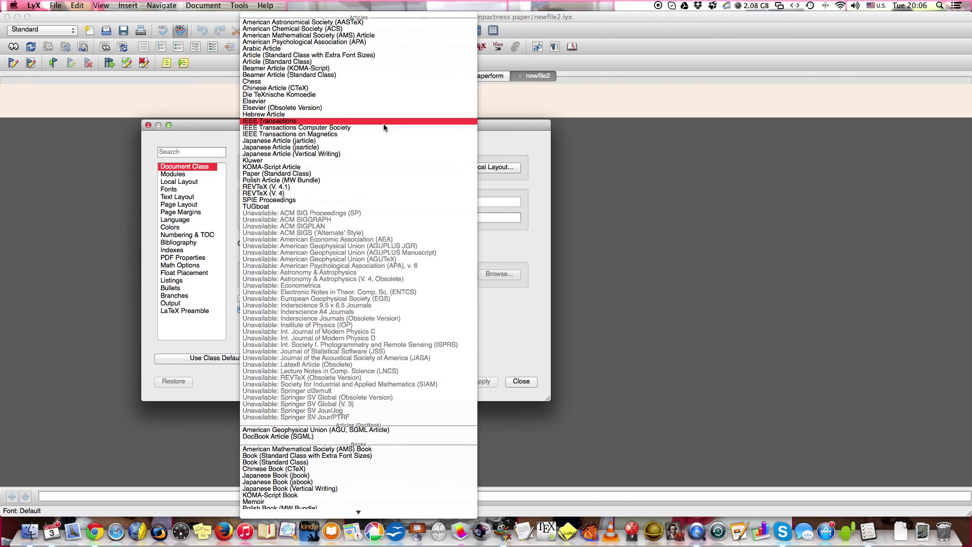
pyautogui.scroll(-10, 384, 127)
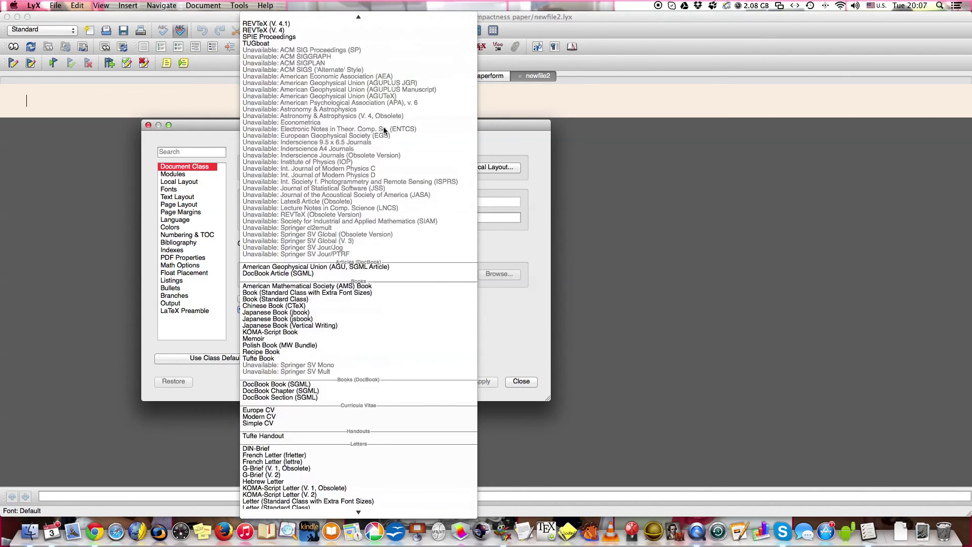
pyautogui.scroll(-5, 384, 131)
pyautogui.scroll(-2, 384, 131)
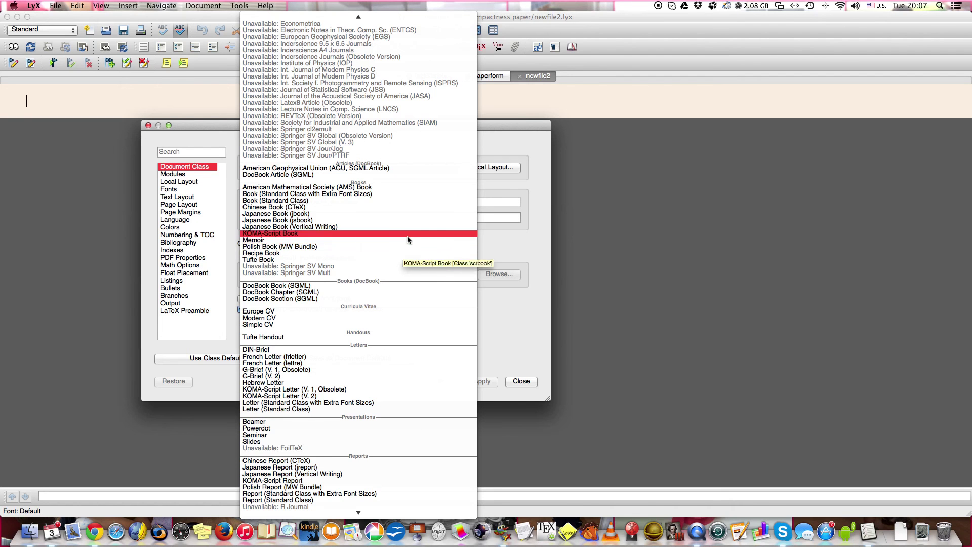
pyautogui.scroll(5, 407, 236)
pyautogui.scroll(8, 407, 236)
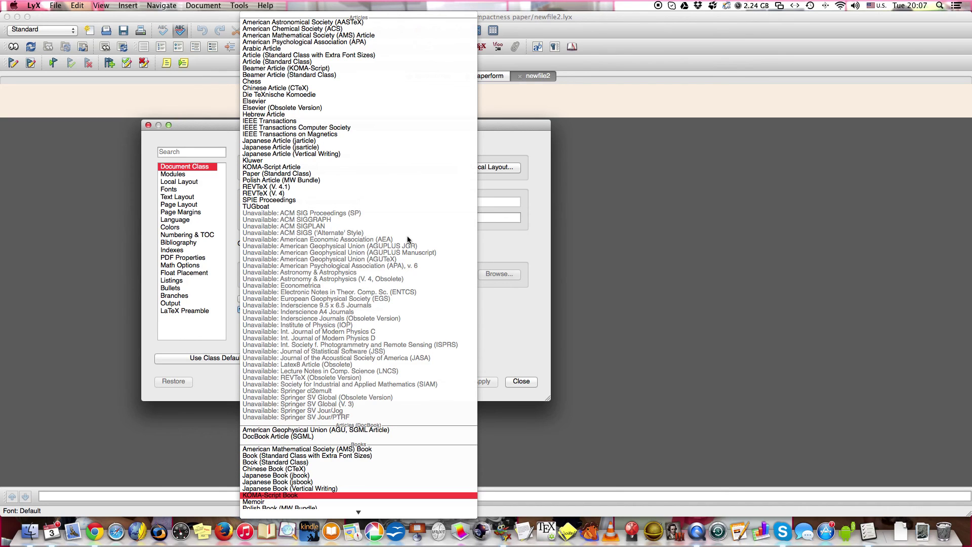
pyautogui.click(360, 36)
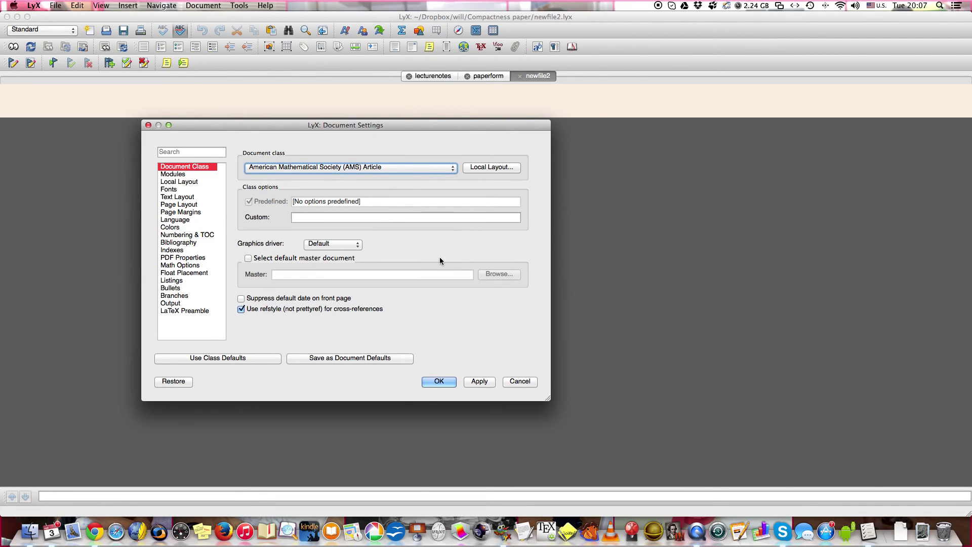
pyautogui.click(433, 380)
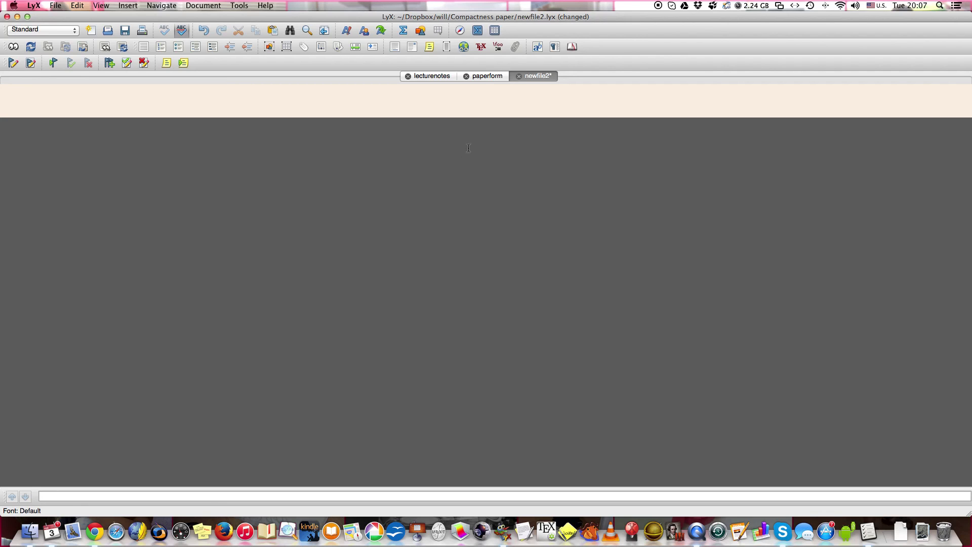
# Look through the paperform document's front matter and introduction, and check which document class its settings use.
pyautogui.click(488, 77)
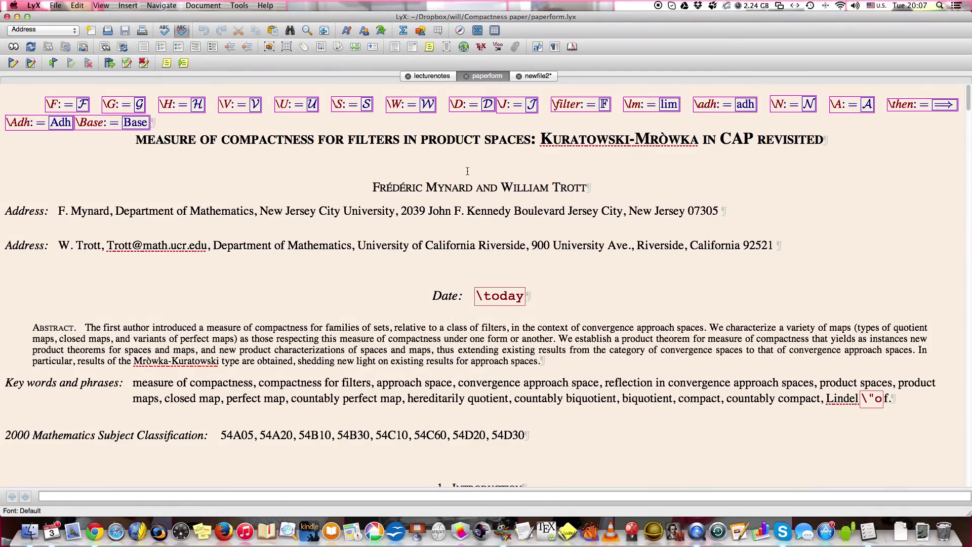
pyautogui.scroll(-10, 467, 171)
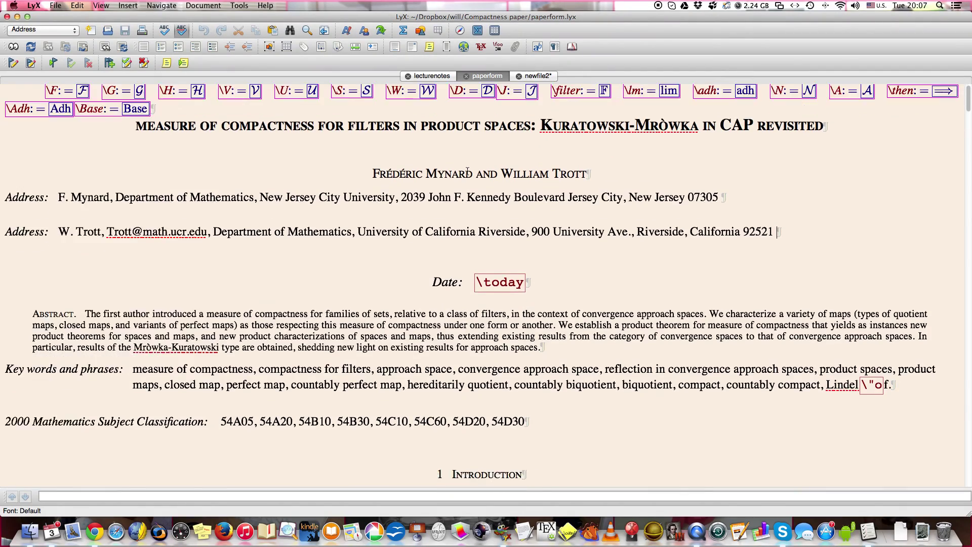
pyautogui.scroll(-12, 468, 171)
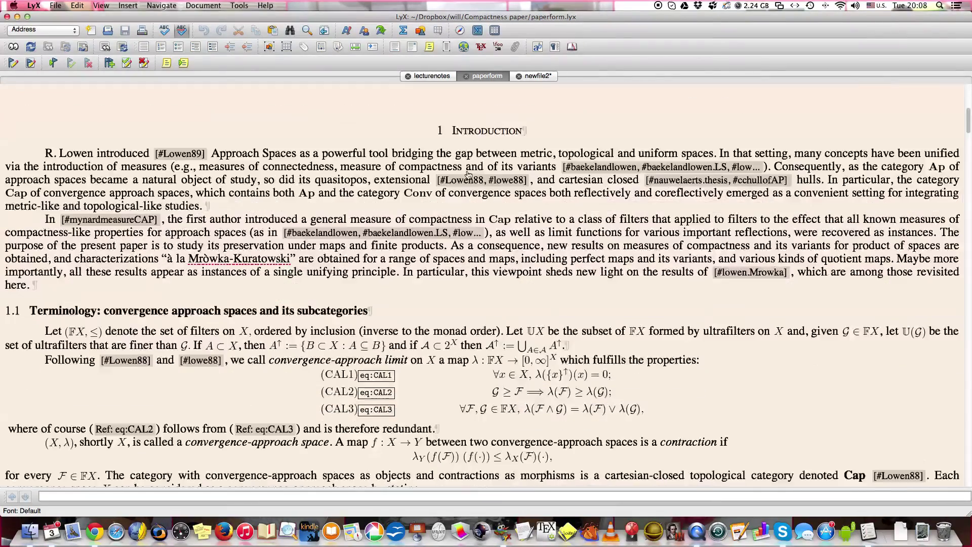
pyautogui.scroll(-4, 468, 171)
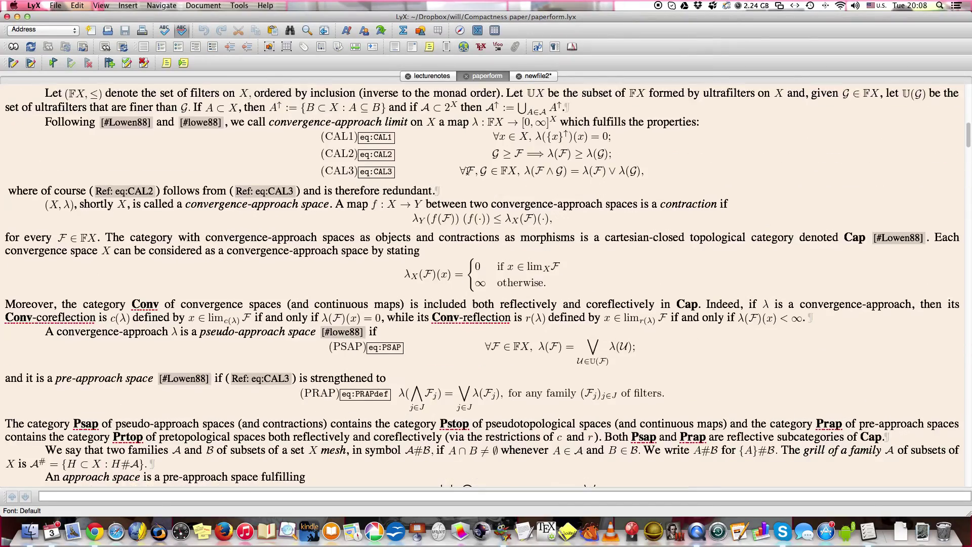
pyautogui.scroll(4, 468, 171)
pyautogui.scroll(4, 467, 171)
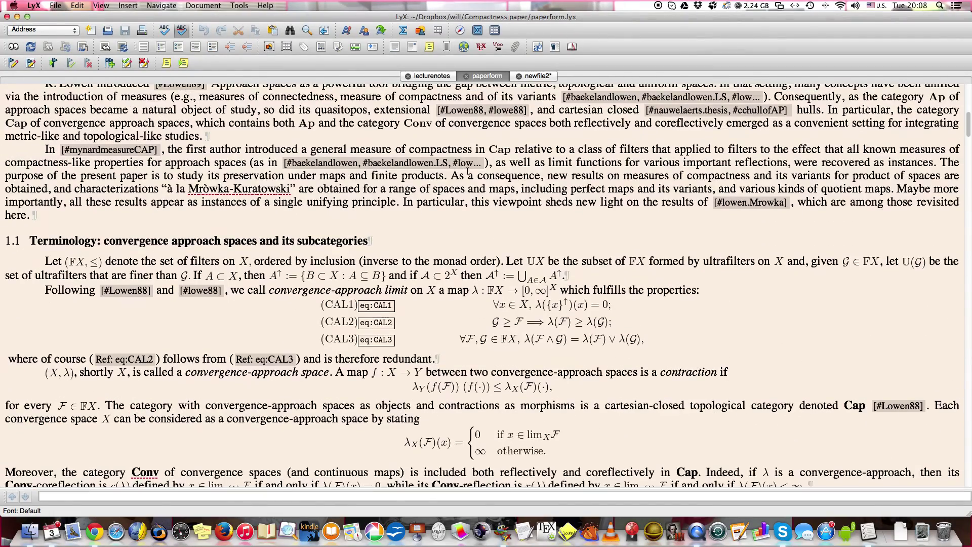
pyautogui.click(217, 7)
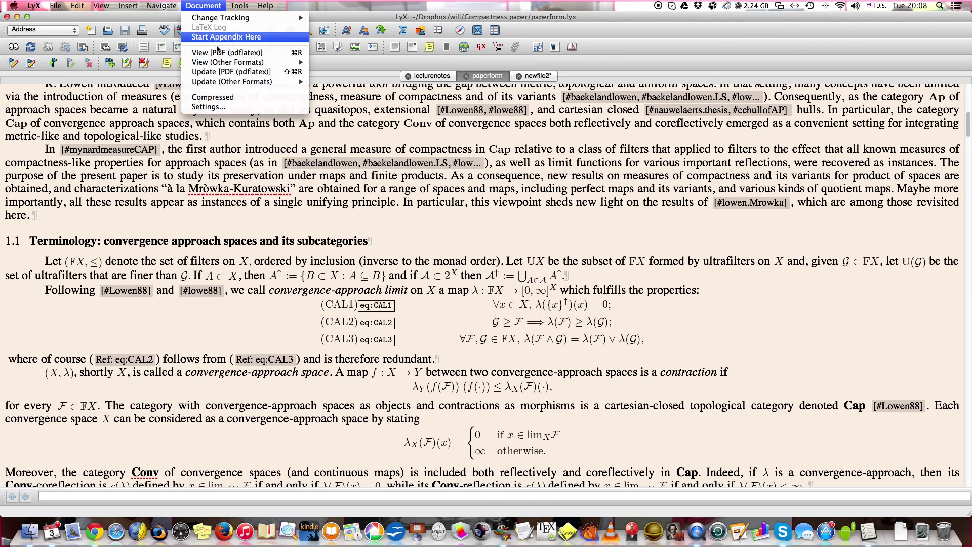
pyautogui.click(216, 107)
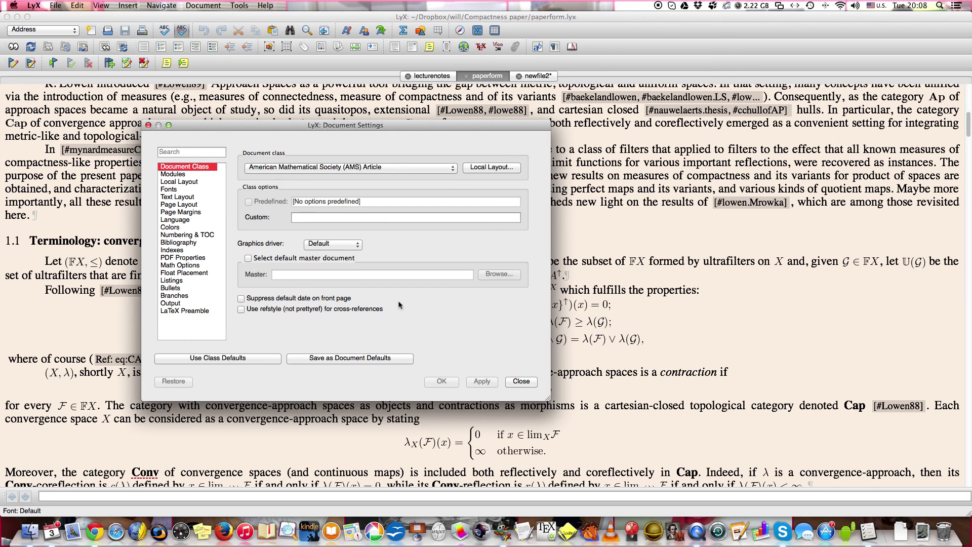
pyautogui.click(521, 381)
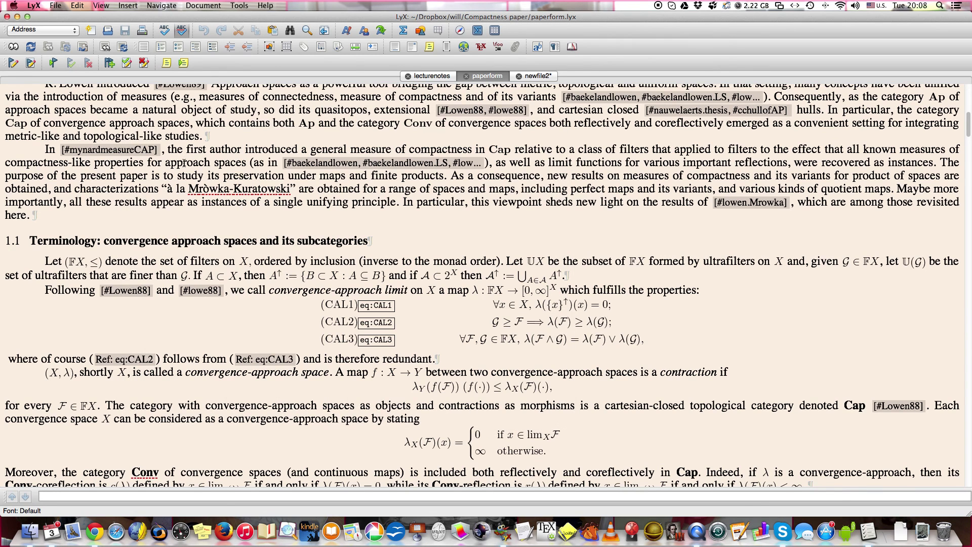
# Generate the PDF of paperform and place its window beside the source to compare the title, addresses and abstract.
pyautogui.click(13, 47)
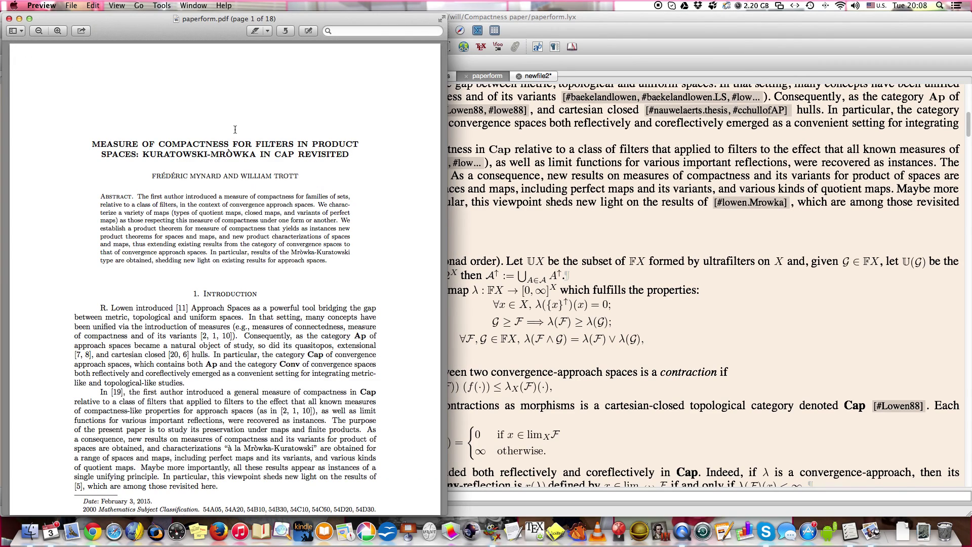
pyautogui.moveTo(339, 24); pyautogui.dragTo(637, 51)
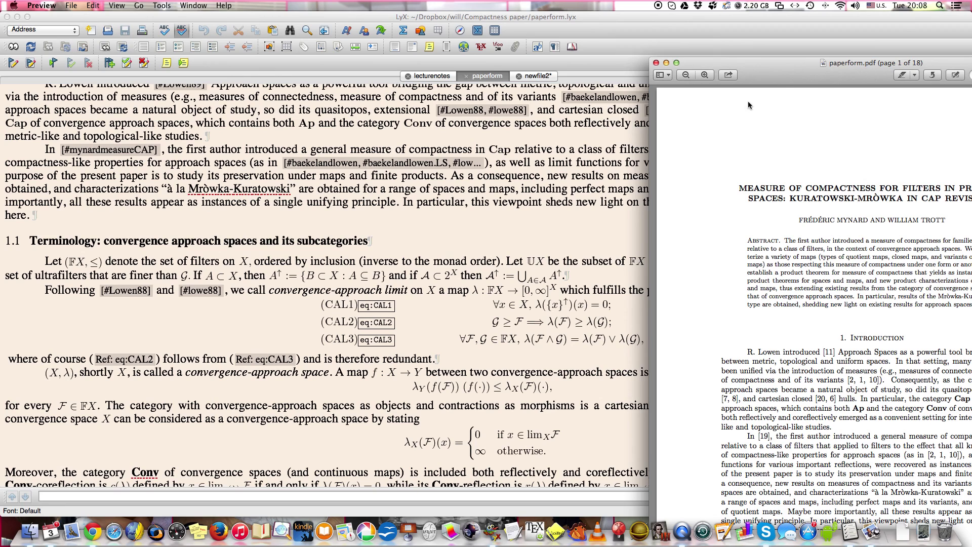
pyautogui.moveTo(784, 71); pyautogui.dragTo(653, 62)
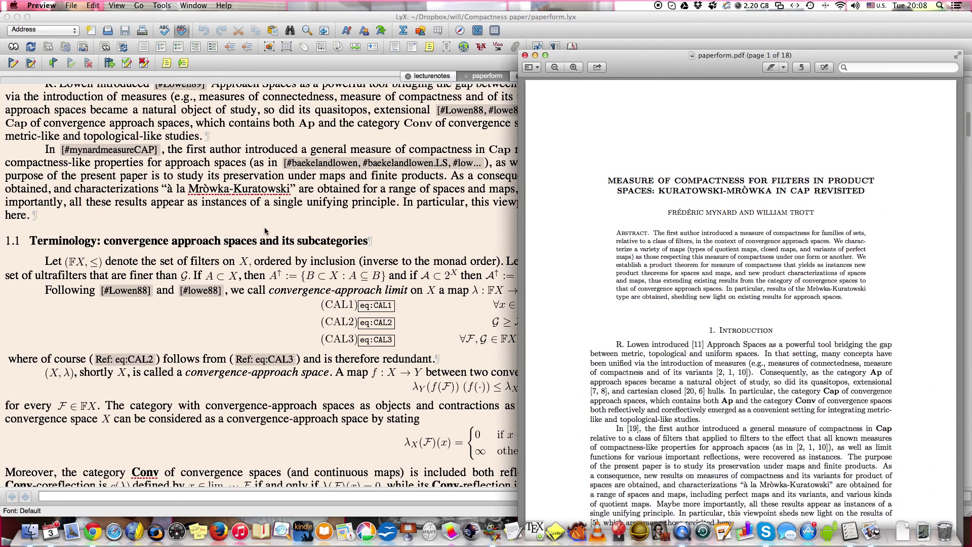
pyautogui.scroll(2, 265, 228)
pyautogui.scroll(8, 264, 230)
pyautogui.scroll(-2, 265, 231)
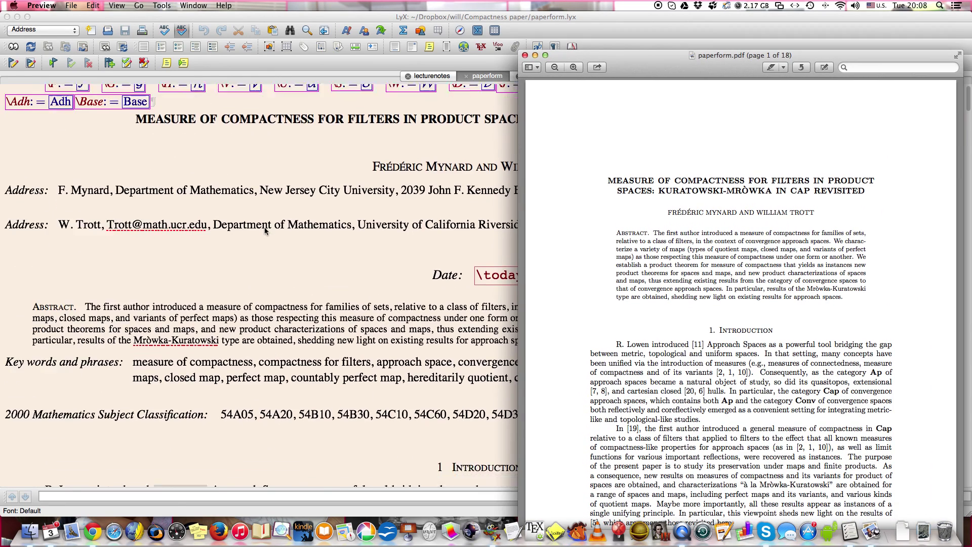
pyautogui.scroll(2, 264, 232)
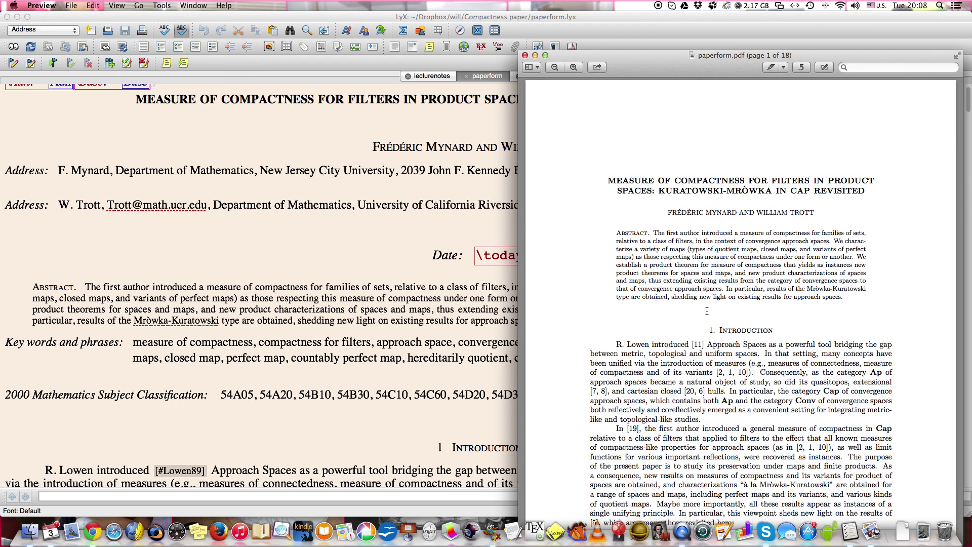
# Examine the first three pages of the PDF, including the first-page footnotes, and close the PDF window.
pyautogui.scroll(-5, 686, 262)
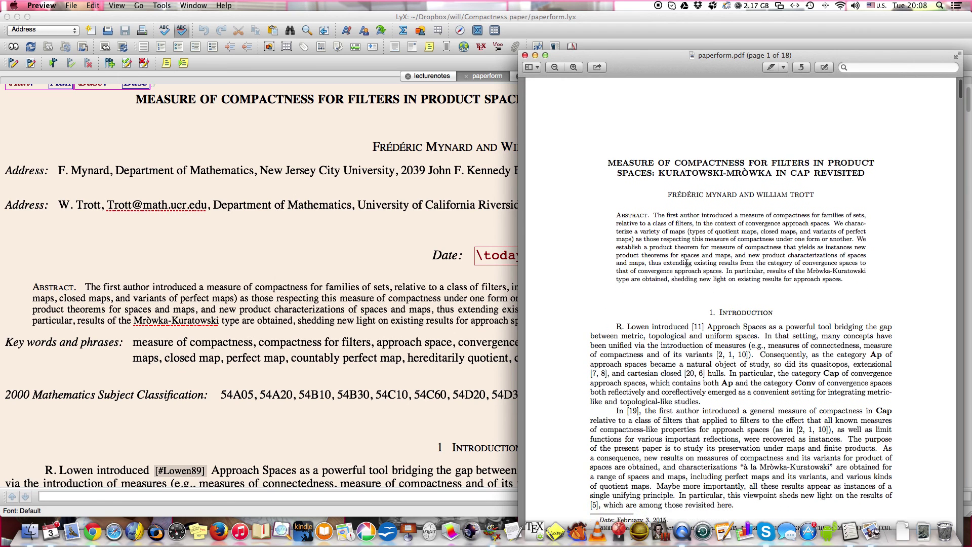
pyautogui.scroll(-3, 687, 263)
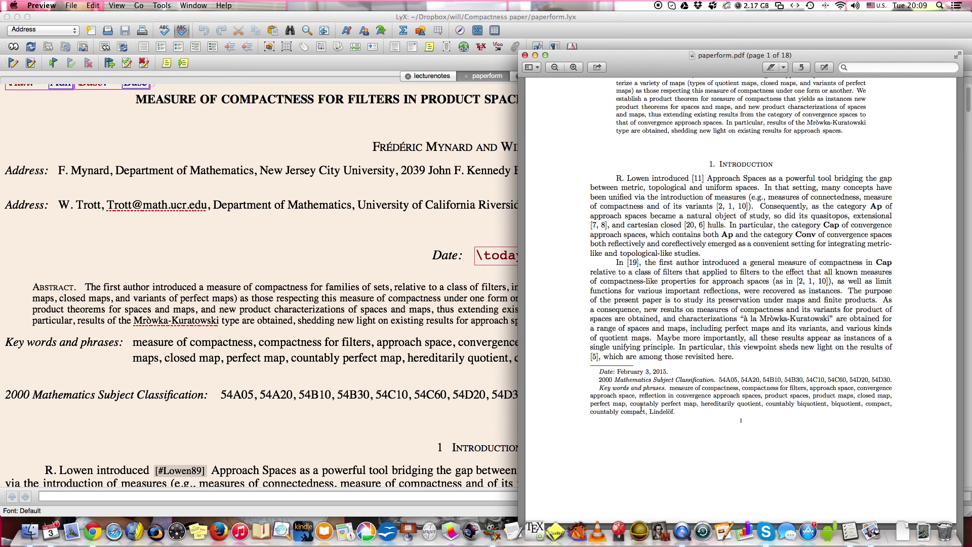
pyautogui.scroll(-10, 651, 311)
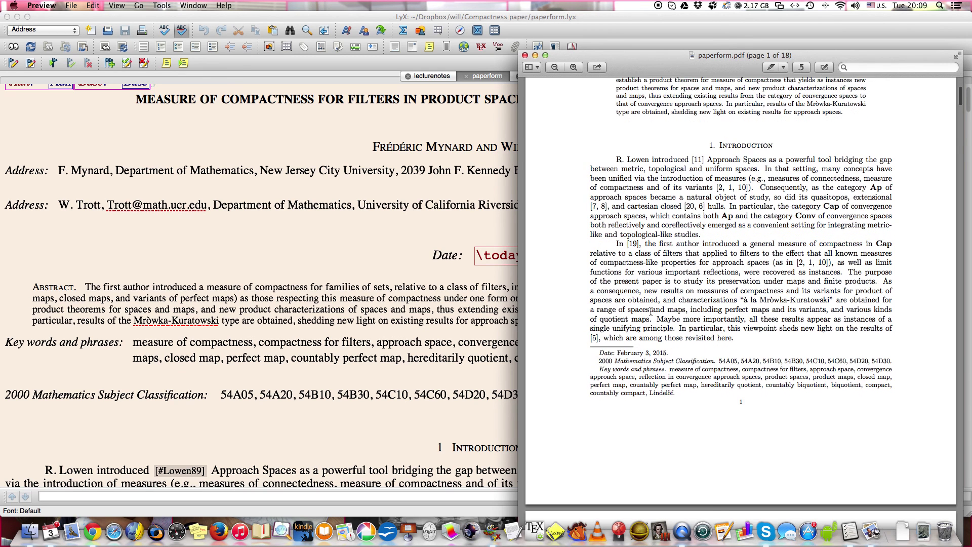
pyautogui.scroll(-10, 651, 311)
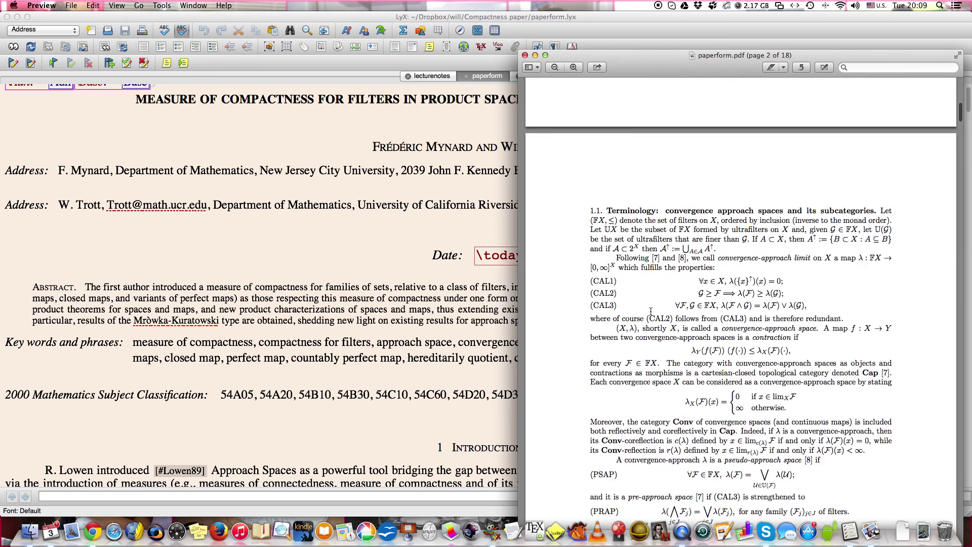
pyautogui.scroll(-10, 651, 311)
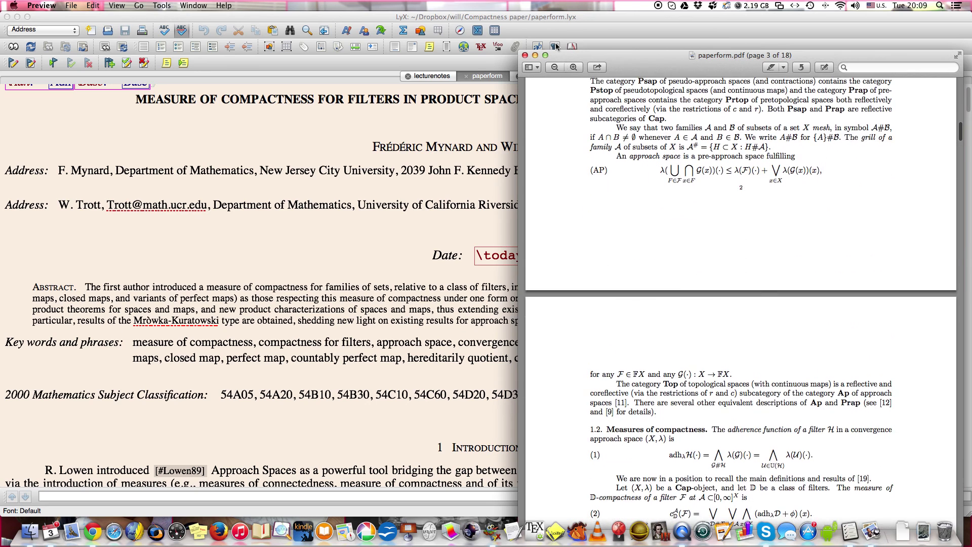
pyautogui.click(525, 55)
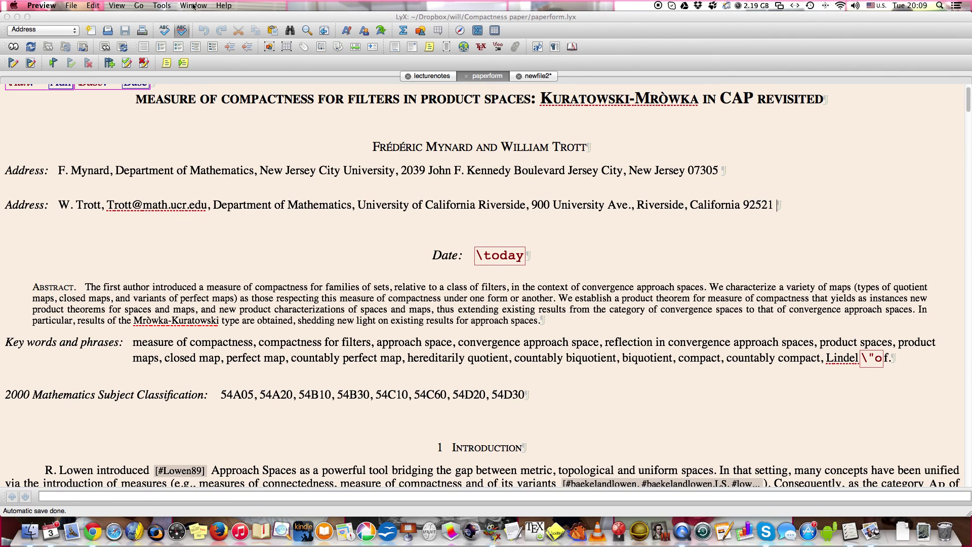
# Switch back to LyX, change the paperform document class to IEEE Transactions, dismiss the class switch errors and generate the PDF.
pyautogui.click(208, 197)
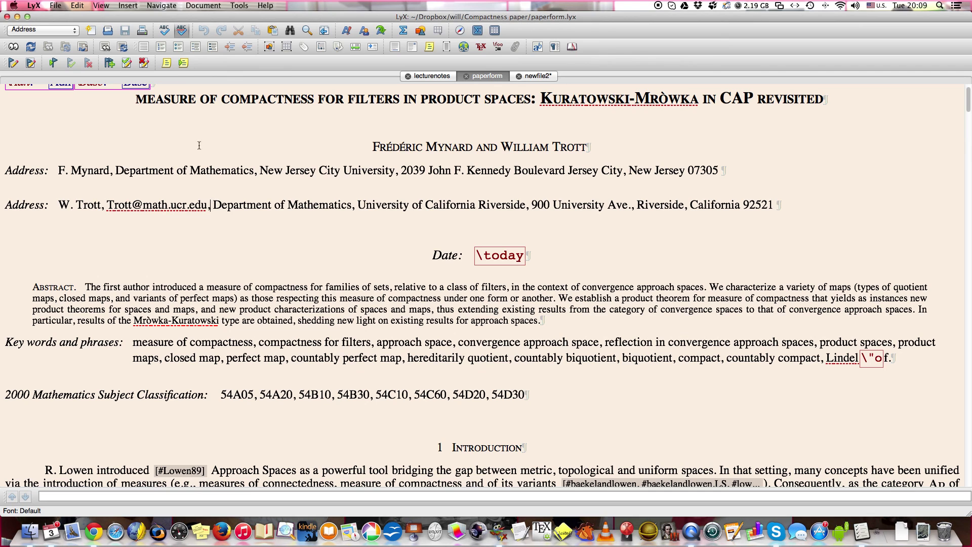
pyautogui.click(203, 5)
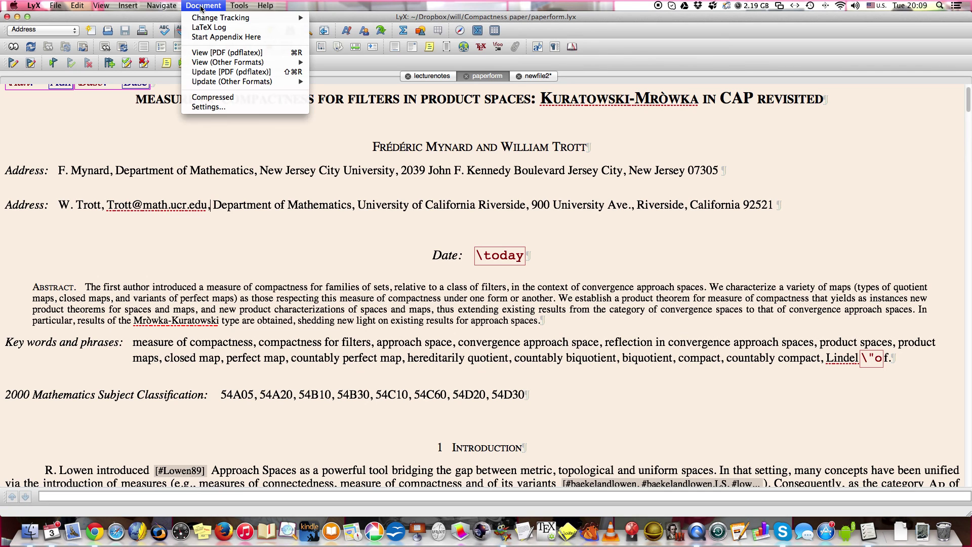
pyautogui.click(203, 107)
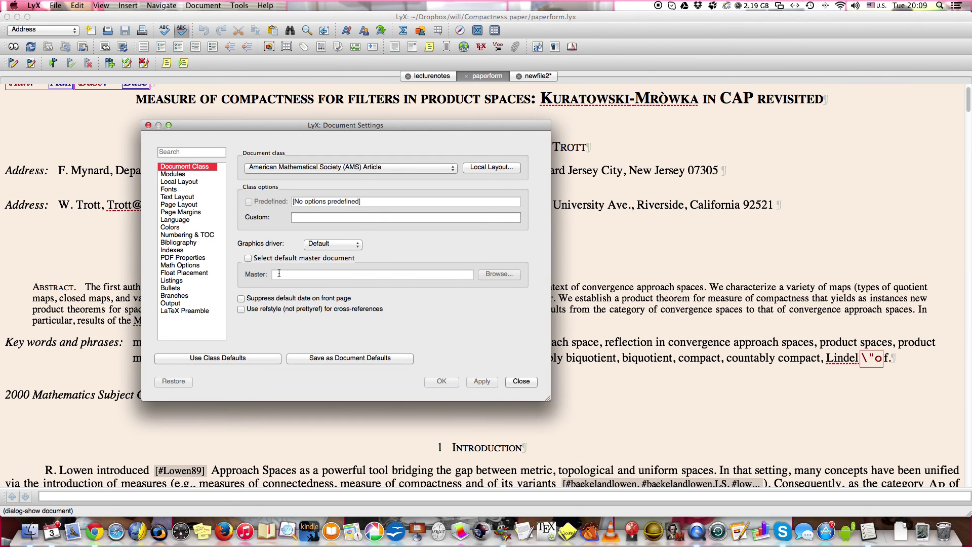
pyautogui.click(453, 168)
pyautogui.scroll(2, 427, 169)
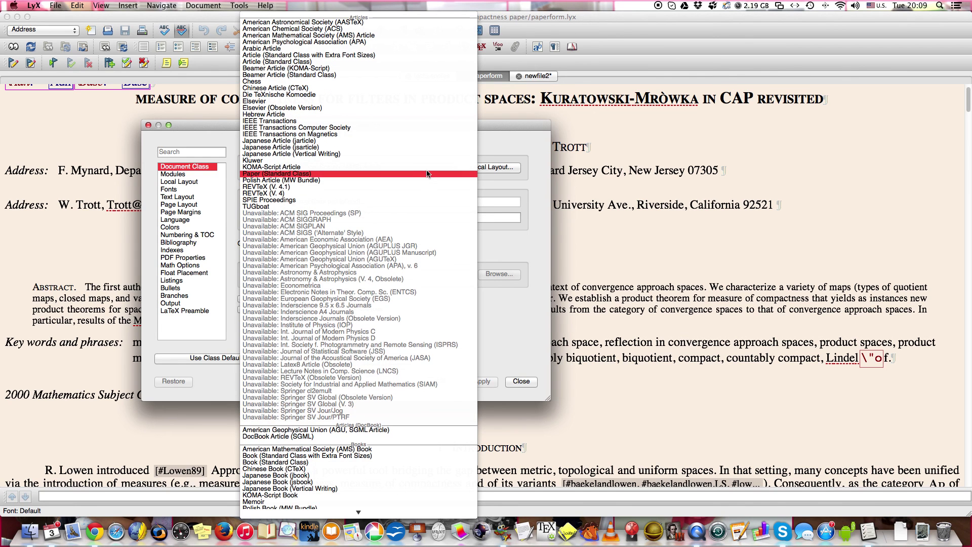
pyautogui.click(357, 122)
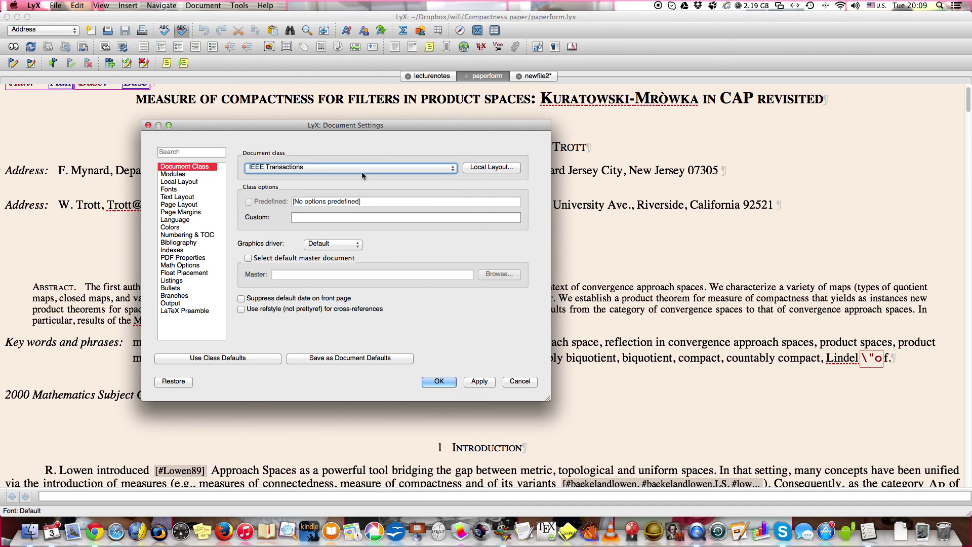
pyautogui.click(438, 382)
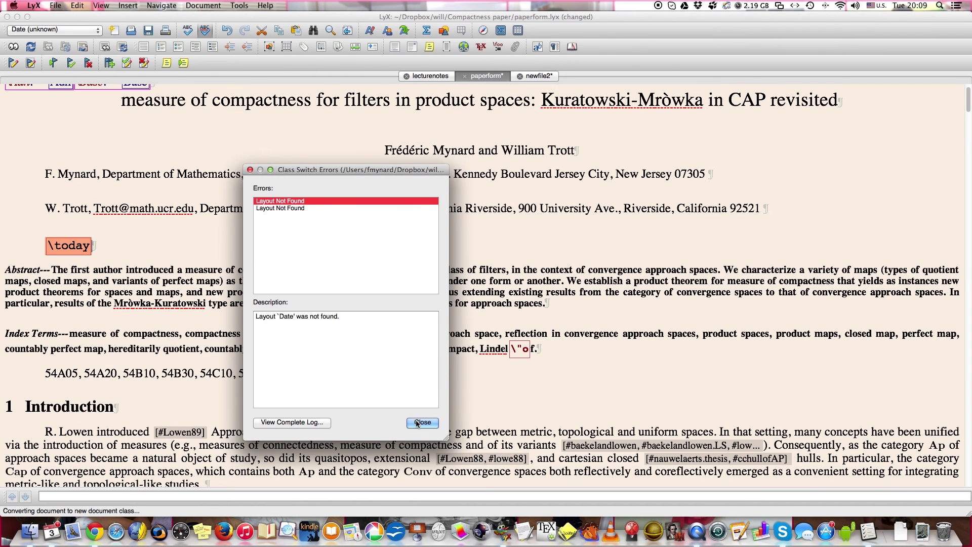
pyautogui.click(417, 423)
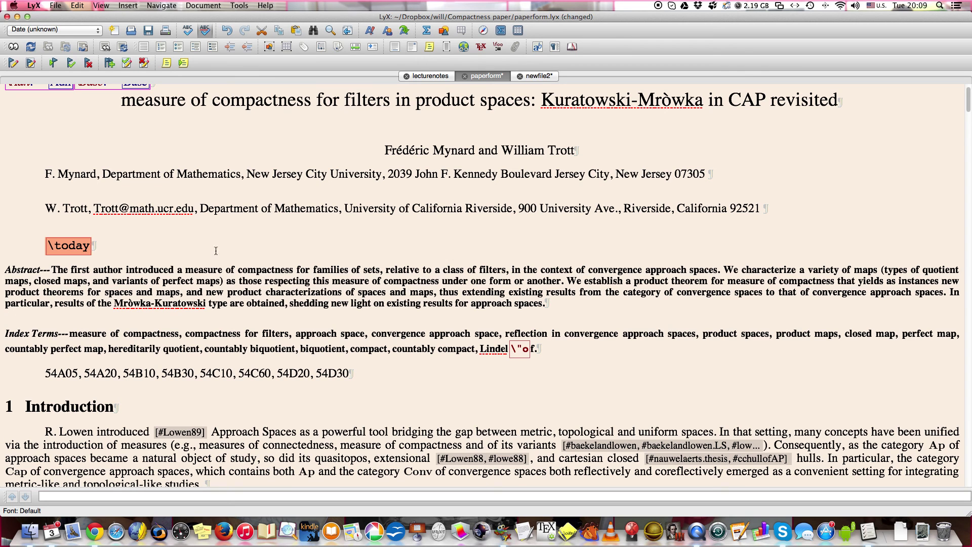
pyautogui.click(263, 253)
pyautogui.click(13, 47)
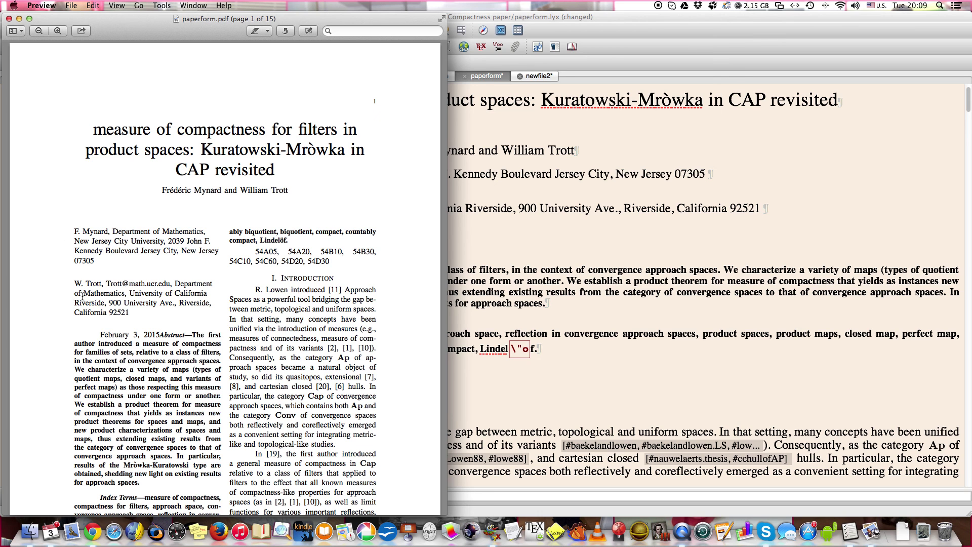
# Examine the two-column layout, abstract, section headings and formulas on the first two pages of the PDF, and close its window.
pyautogui.scroll(-3, 111, 333)
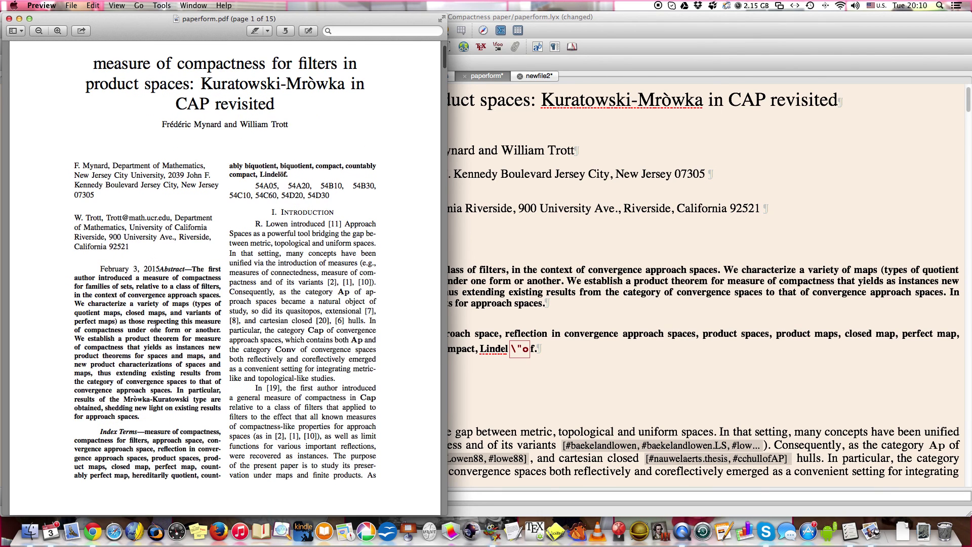
pyautogui.scroll(-1, 159, 337)
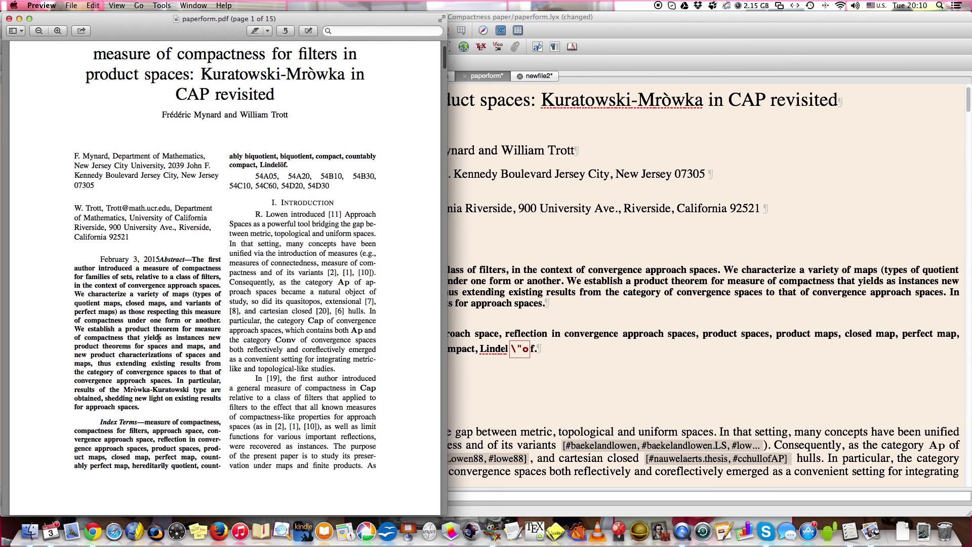
pyautogui.scroll(-2, 294, 274)
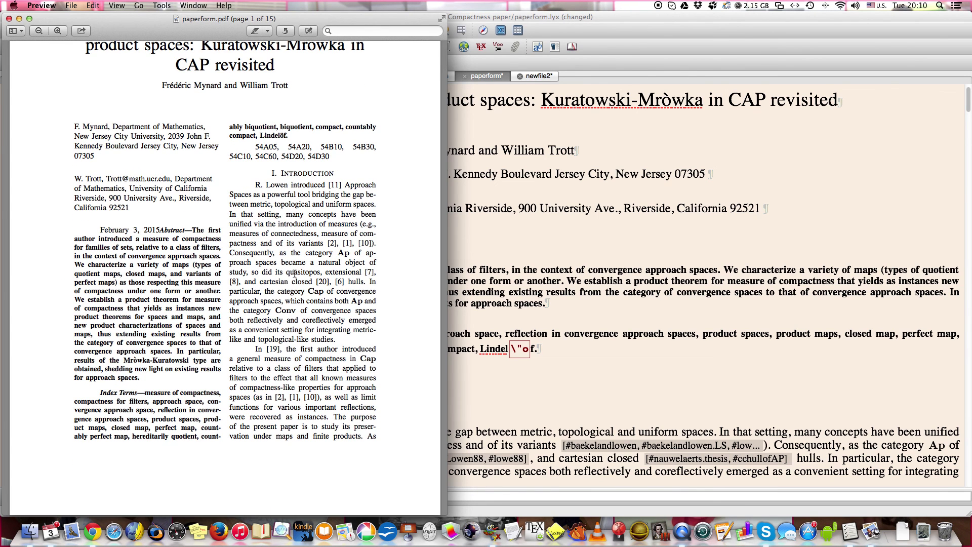
pyautogui.scroll(-15, 294, 274)
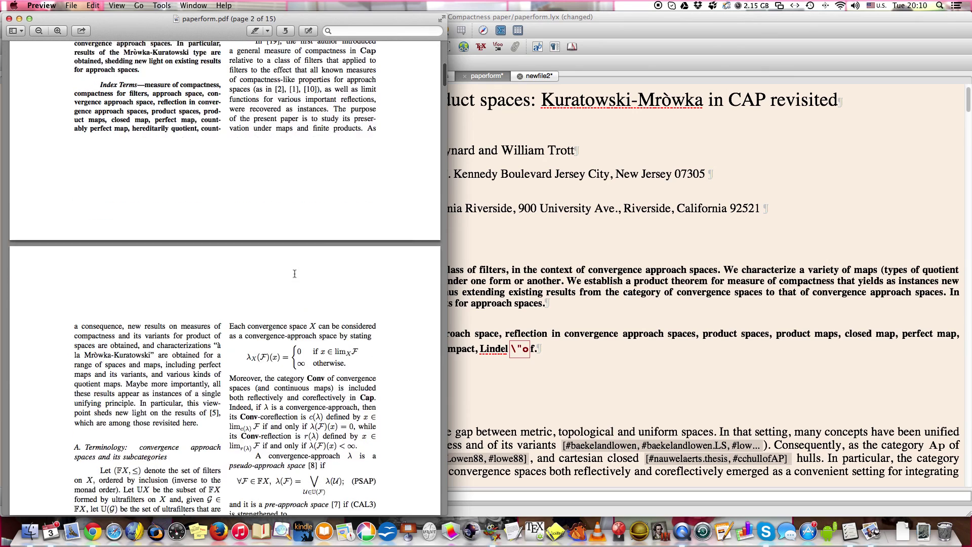
pyautogui.scroll(-1, 295, 274)
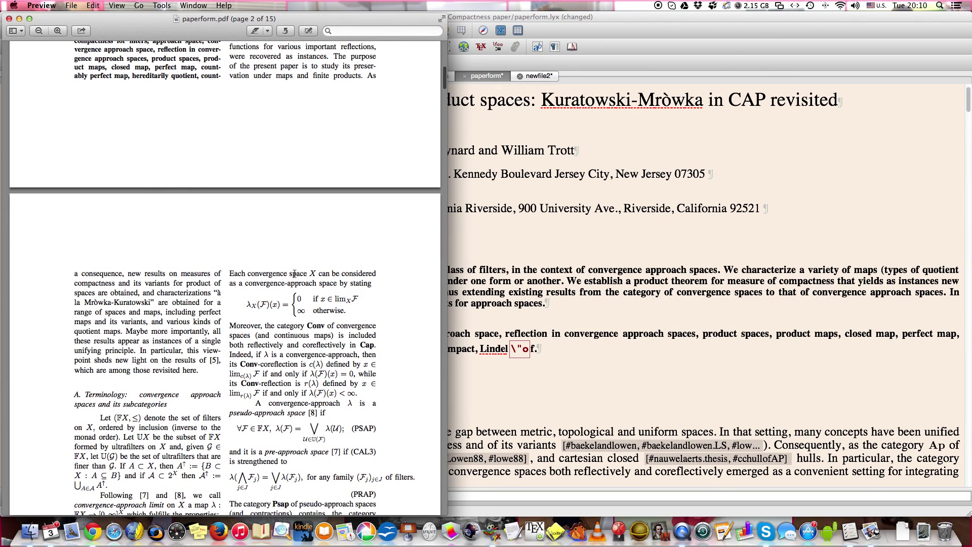
pyautogui.scroll(-12, 295, 274)
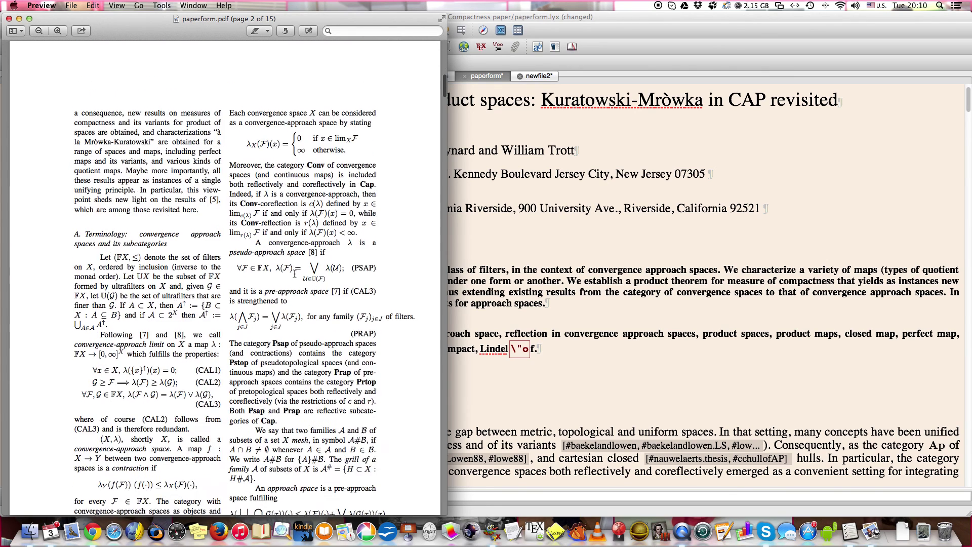
pyautogui.scroll(-1, 294, 274)
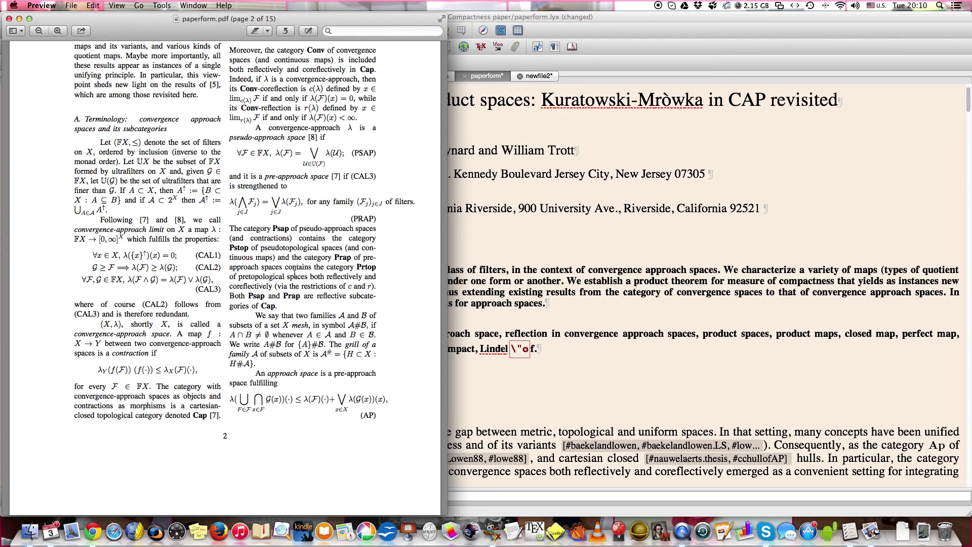
pyautogui.click(9, 19)
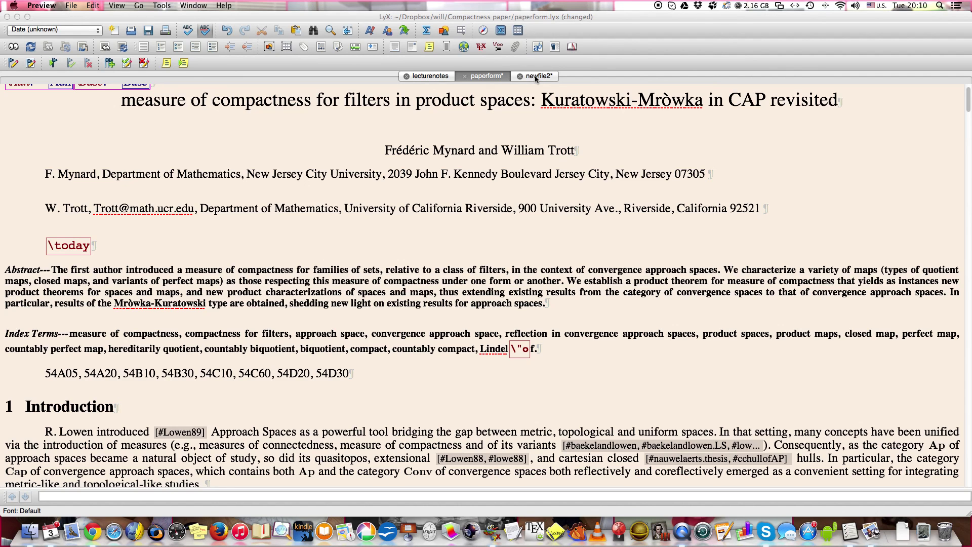
# Switch back to LyX and review paperform's document settings for class, local layout, fonts, text layout, page layout, margins and language.
pyautogui.click(216, 108)
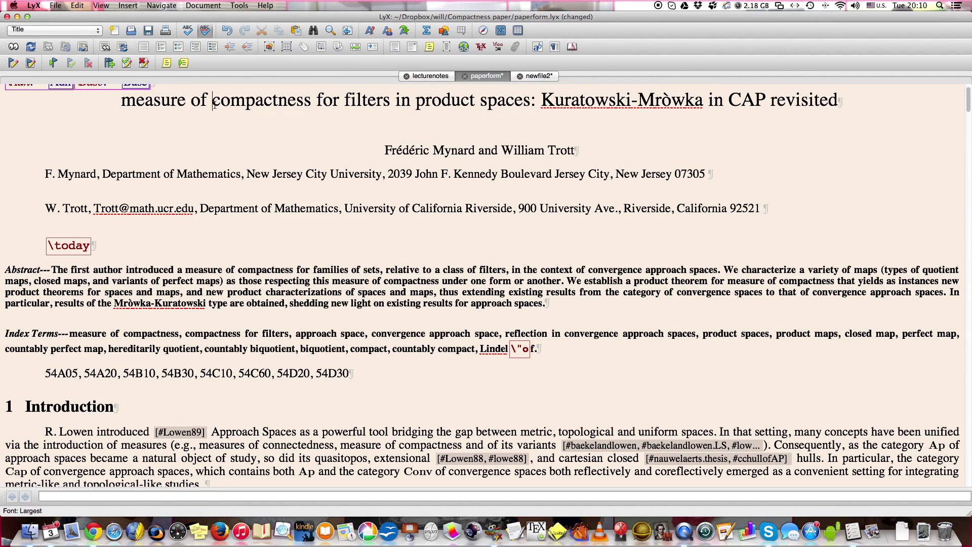
pyautogui.click(201, 7)
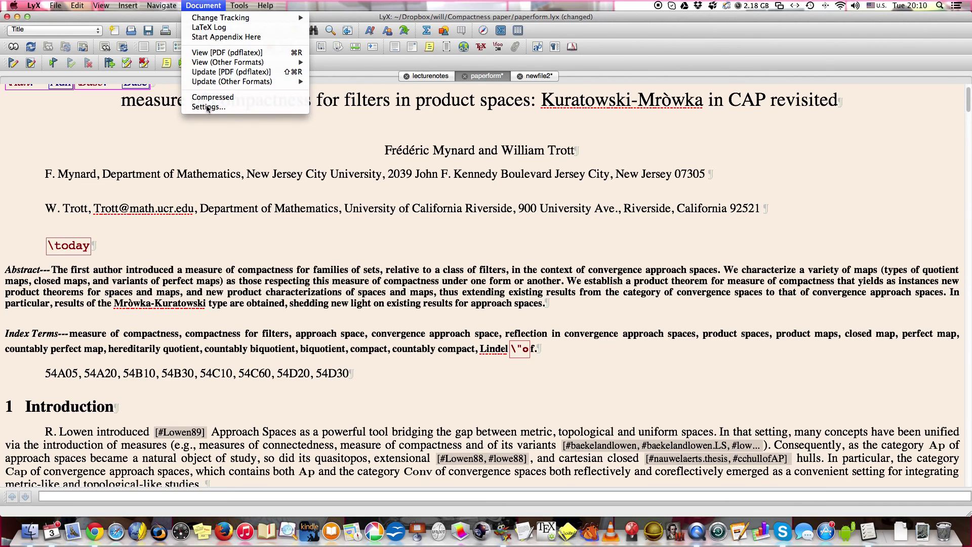
pyautogui.click(208, 107)
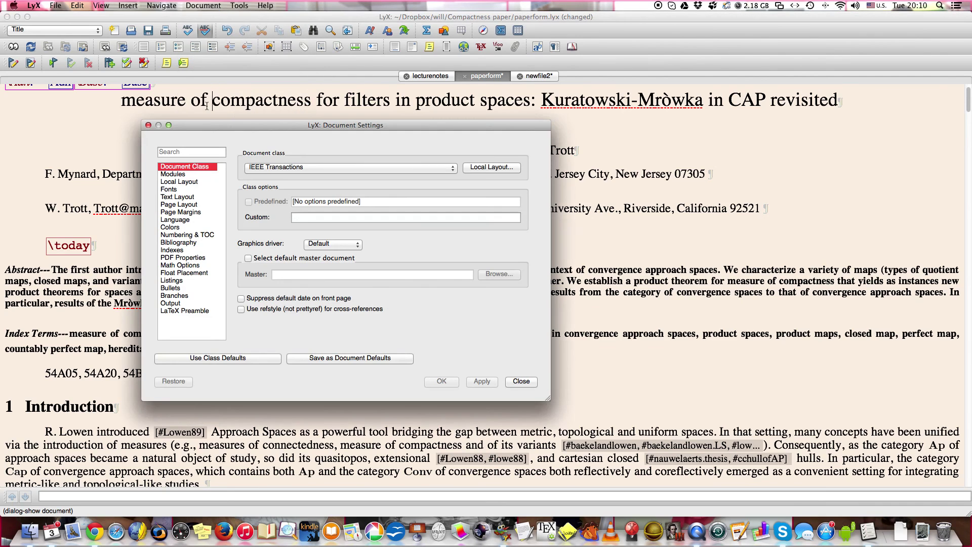
pyautogui.click(191, 183)
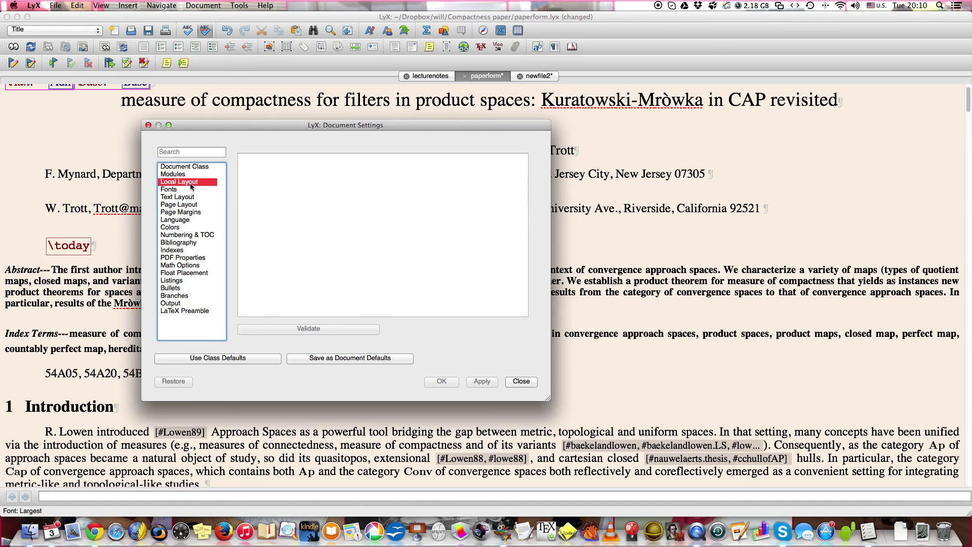
pyautogui.click(184, 190)
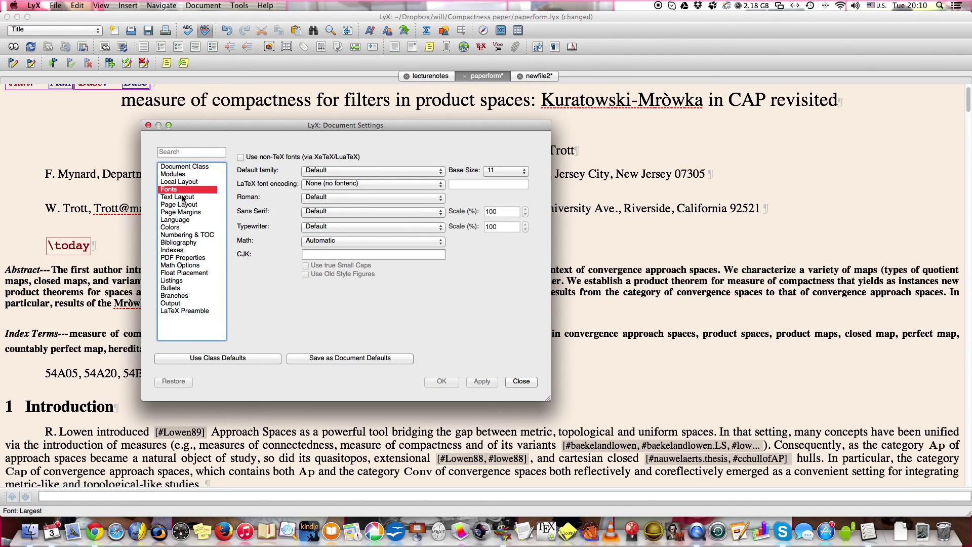
pyautogui.click(185, 199)
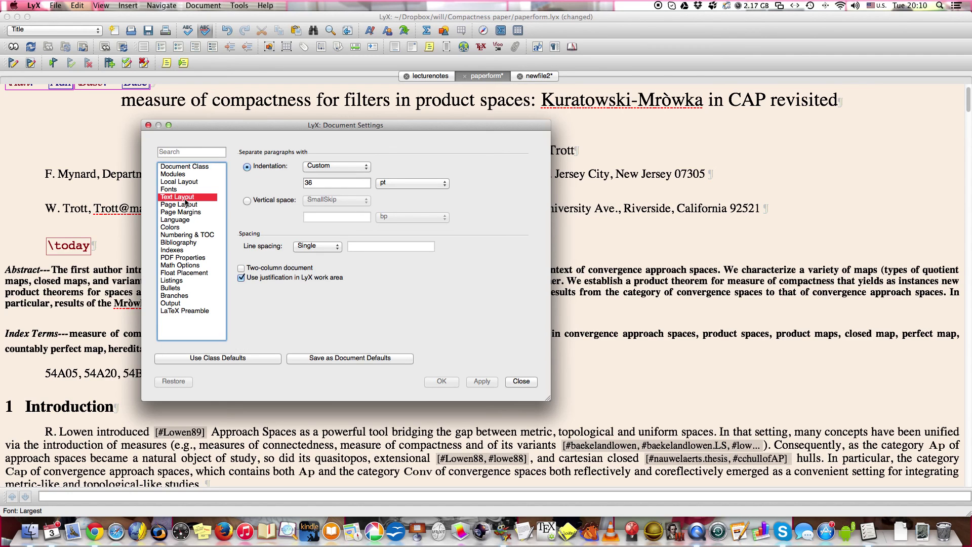
pyautogui.click(186, 205)
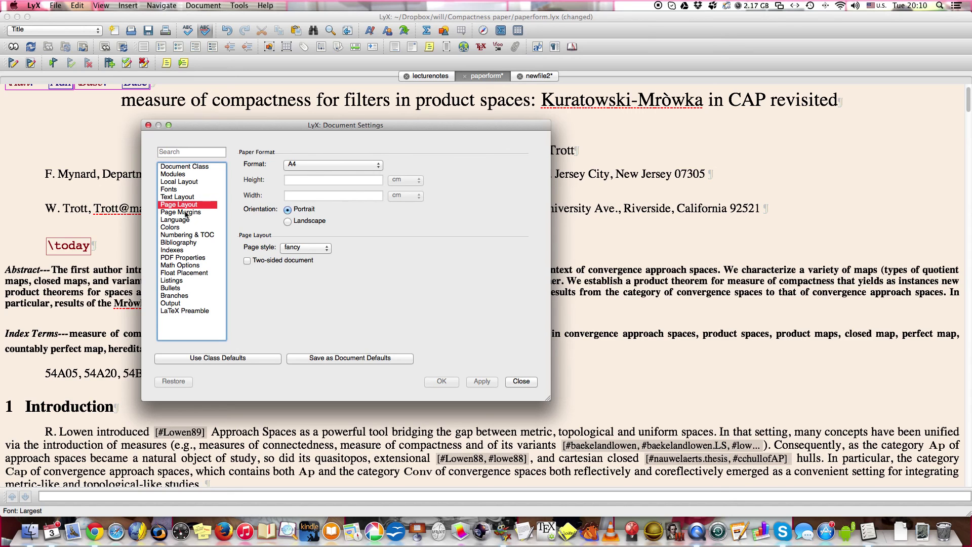
pyautogui.click(186, 214)
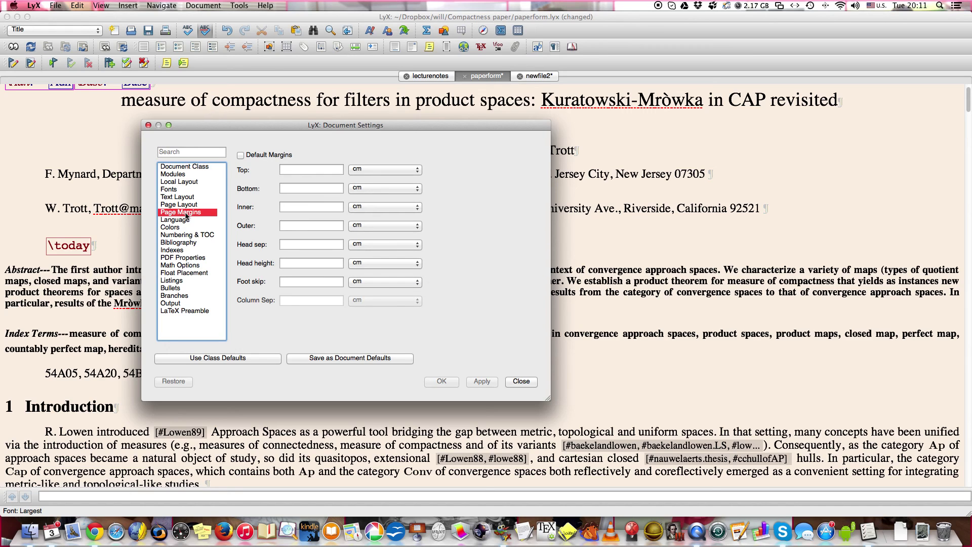
pyautogui.click(184, 221)
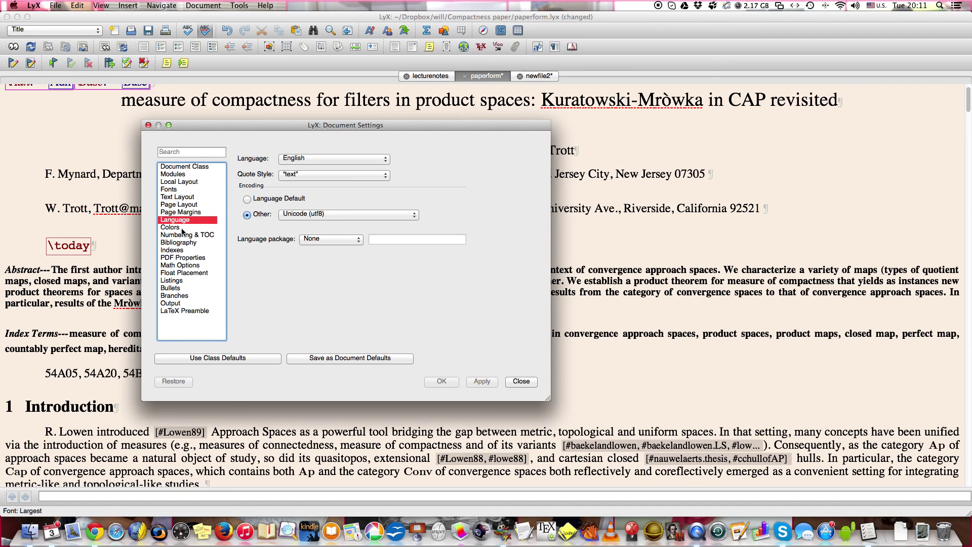
pyautogui.click(525, 383)
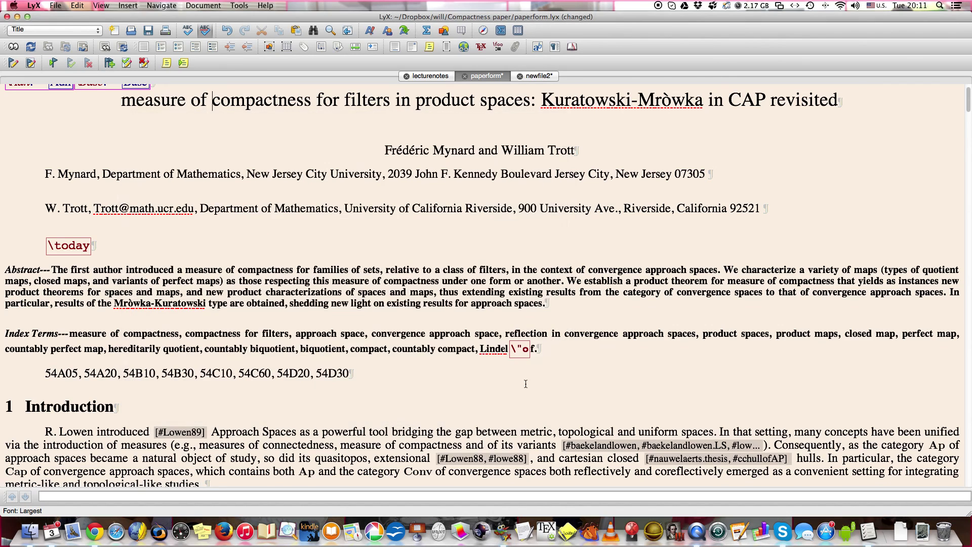
# Switch to the newfile2 document and add a Part heading reading "On structure".
pyautogui.click(536, 75)
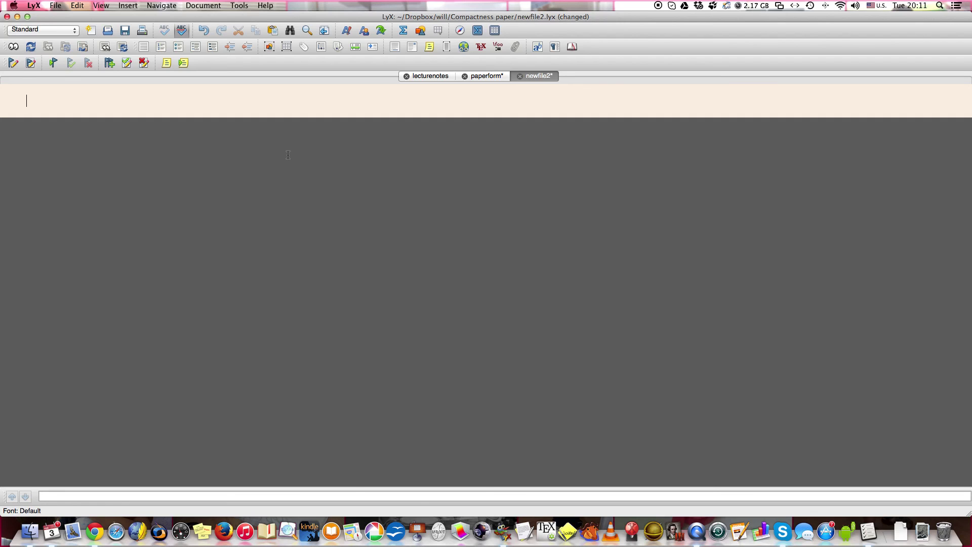
pyautogui.click(87, 91)
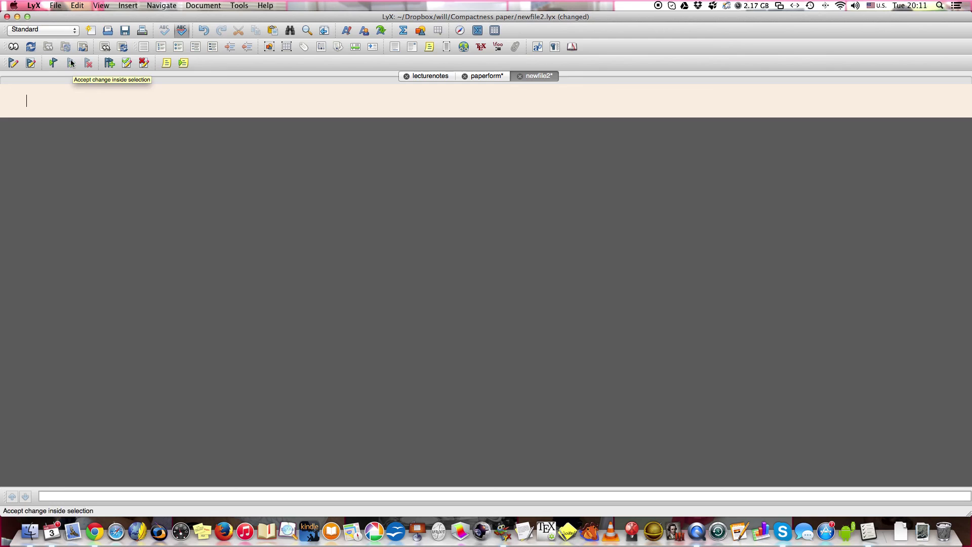
pyautogui.click(74, 29)
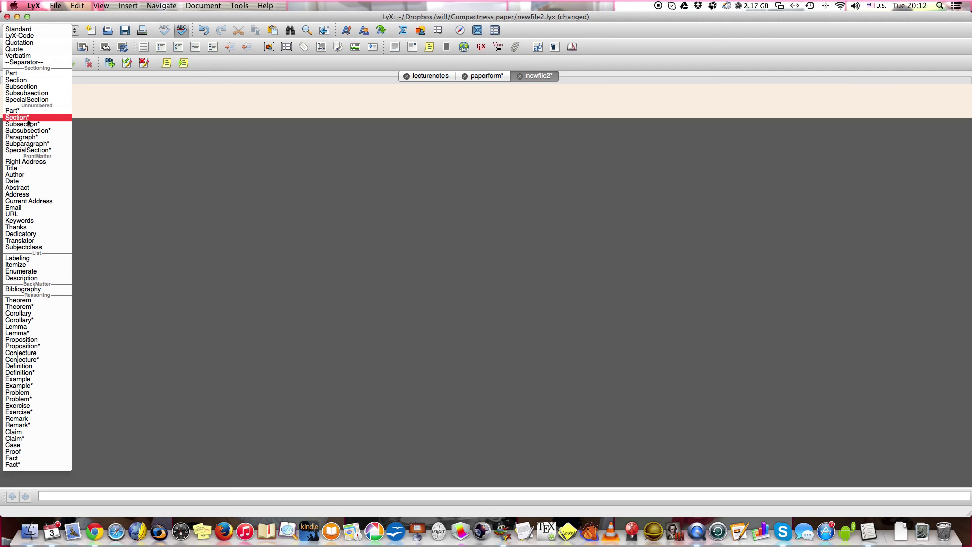
pyautogui.click(30, 74)
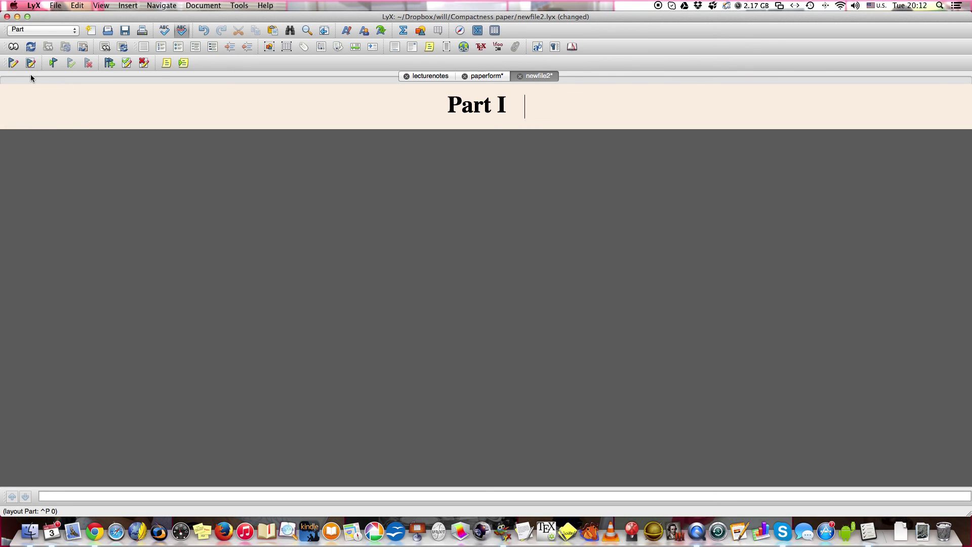
pyautogui.write('On structure')
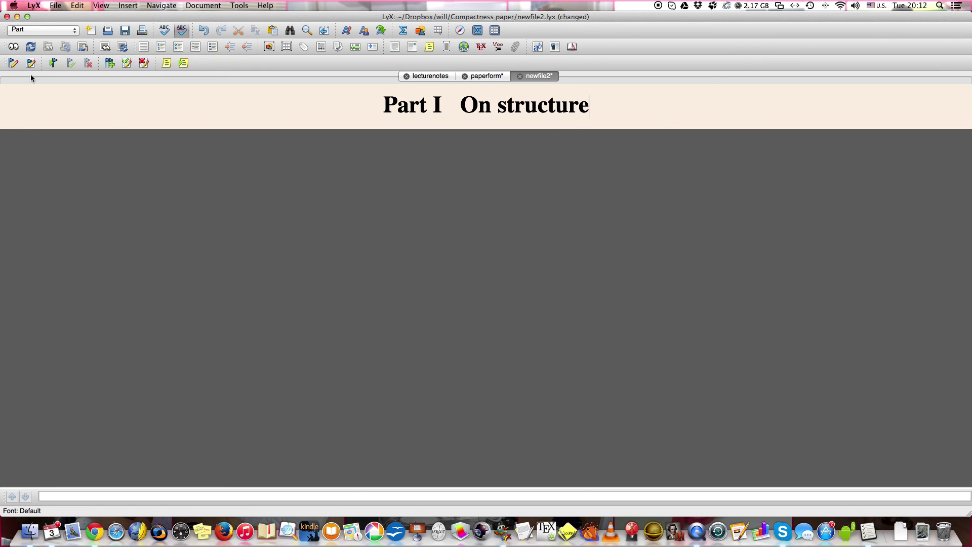
pyautogui.press('Return')
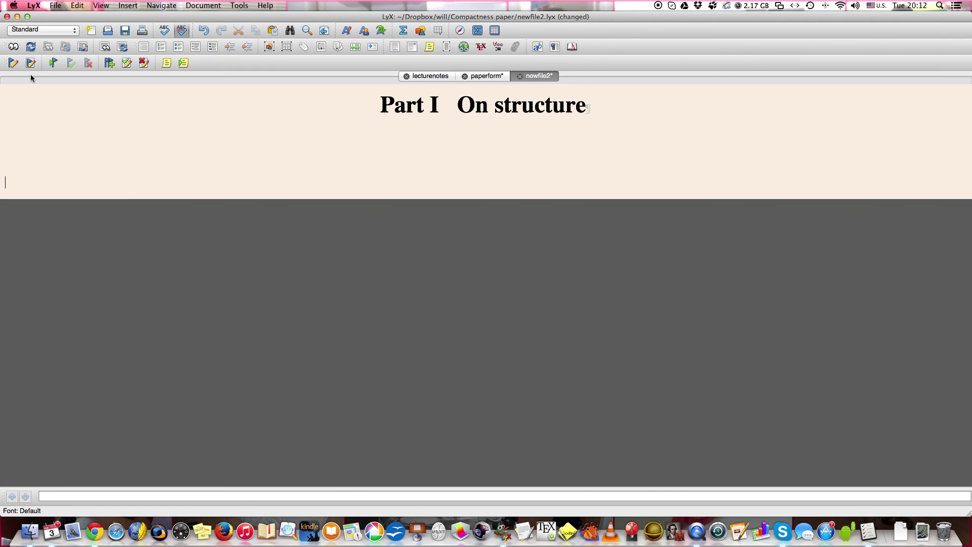
# Add a second Part heading reading "On formulaes" and correct its misspelled word to the suggested "formulas".
pyautogui.click(75, 31)
pyautogui.click(64, 76)
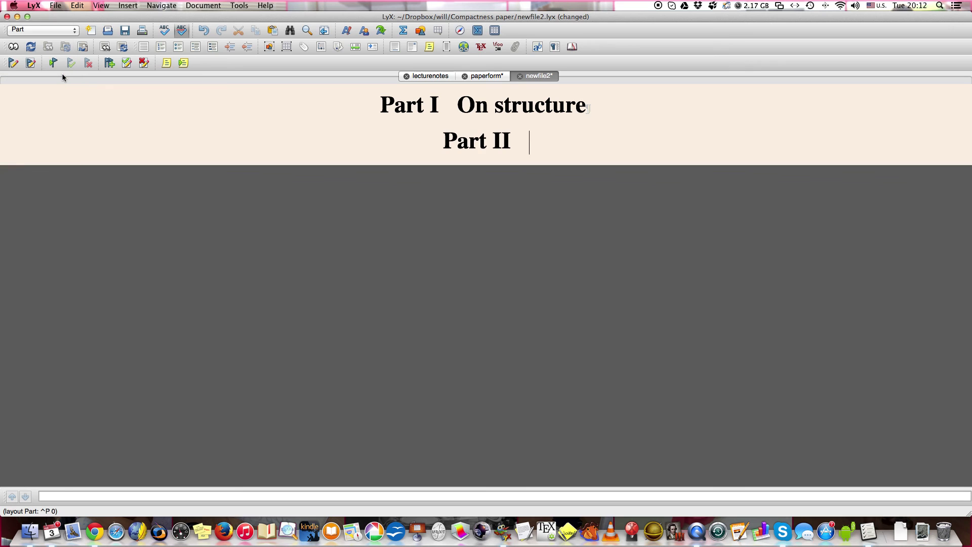
pyautogui.write('On')
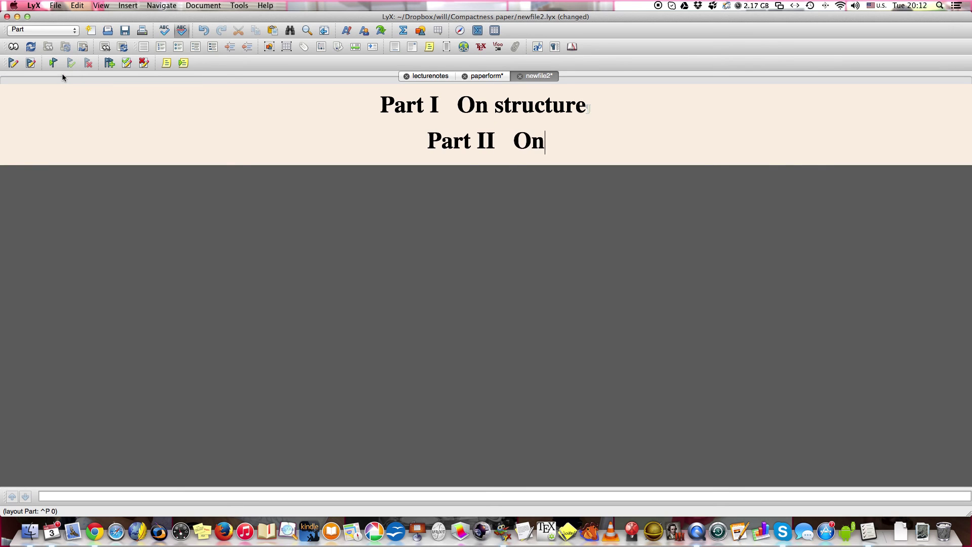
pyautogui.write(' formula')
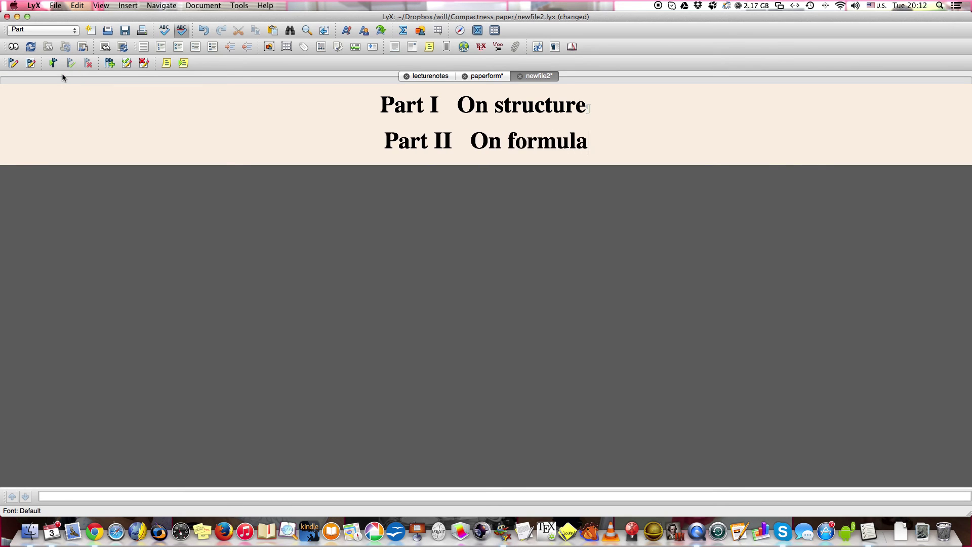
pyautogui.write('es')
pyautogui.press('Return')
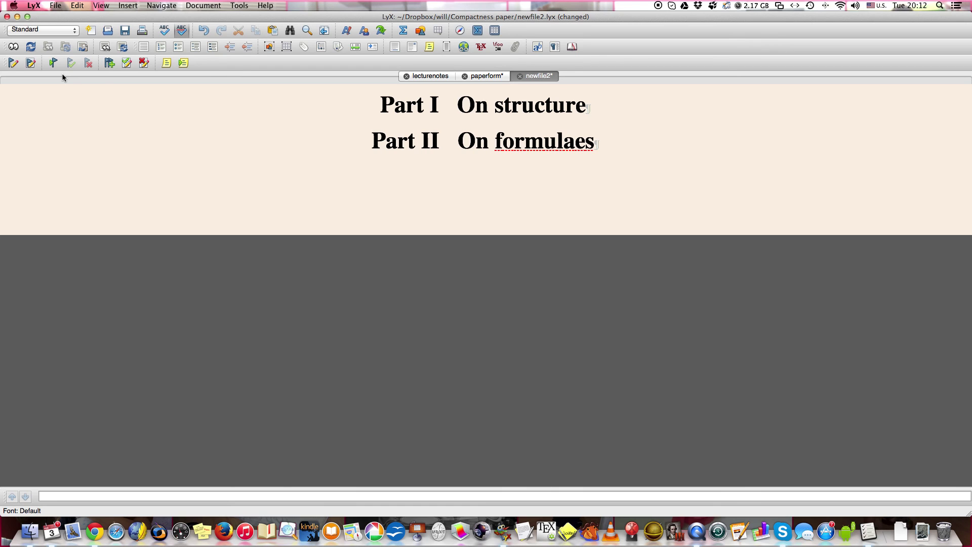
pyautogui.rightClick(564, 142)
pyautogui.click(583, 147)
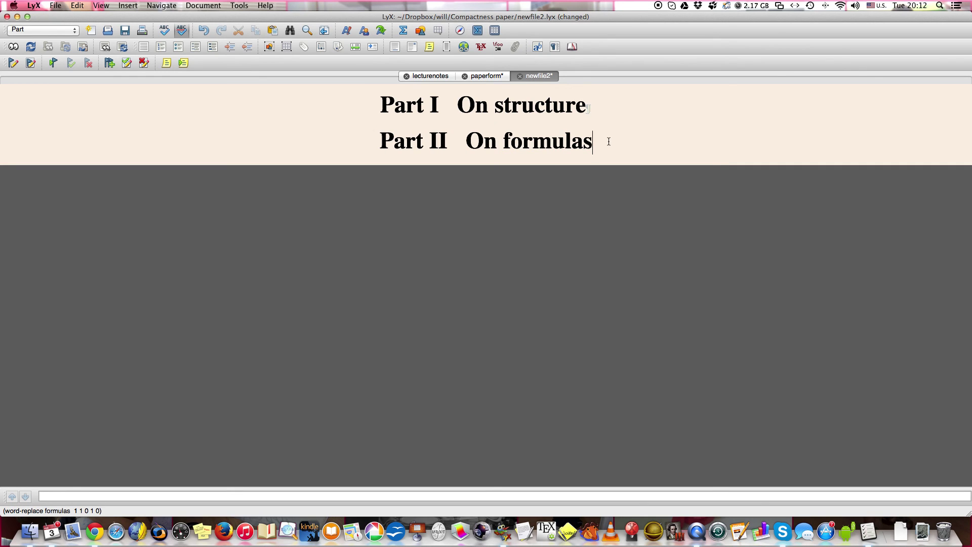
# Insert a numbered Section heading reading "Example of section" between the "On structure" and "On formulas" parts.
pyautogui.click(593, 109)
pyautogui.press('Return')
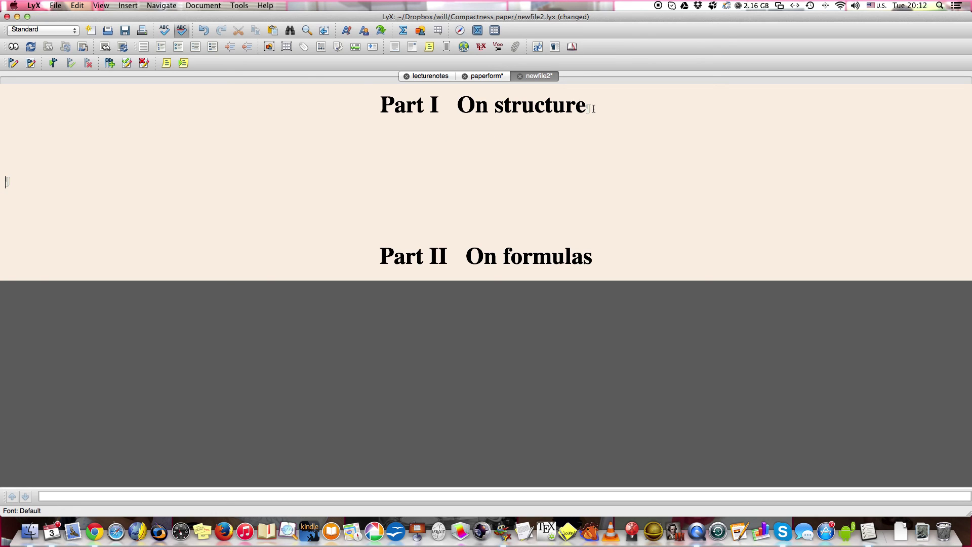
pyautogui.click(76, 30)
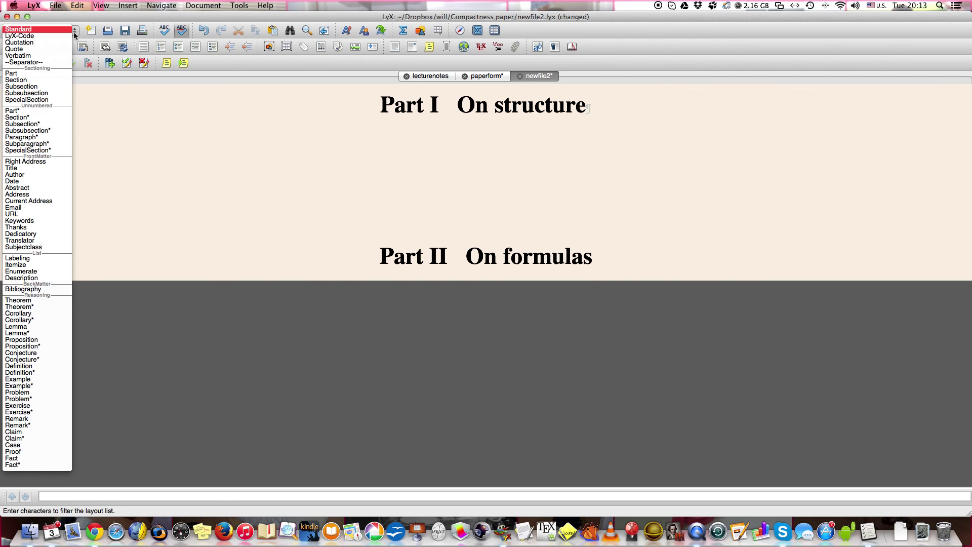
pyautogui.click(64, 81)
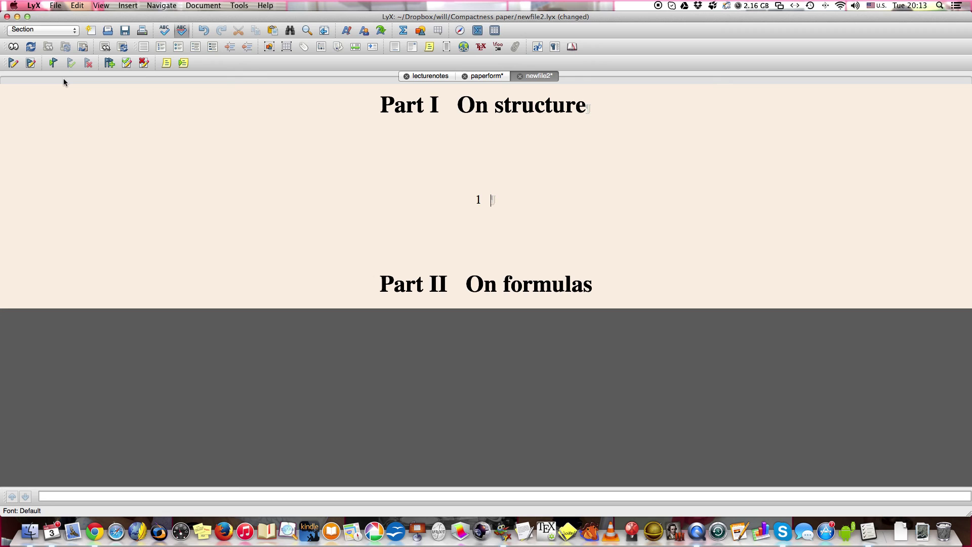
pyautogui.write('Example of section')
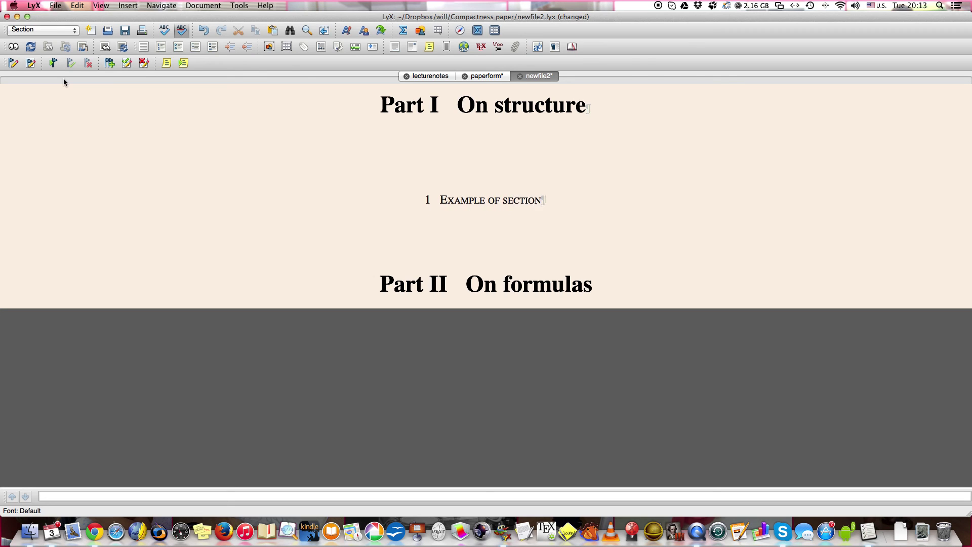
# Insert a numbered Section heading reading "cross referencing" after the "Example of section" heading.
pyautogui.press('Return')
pyautogui.click(74, 32)
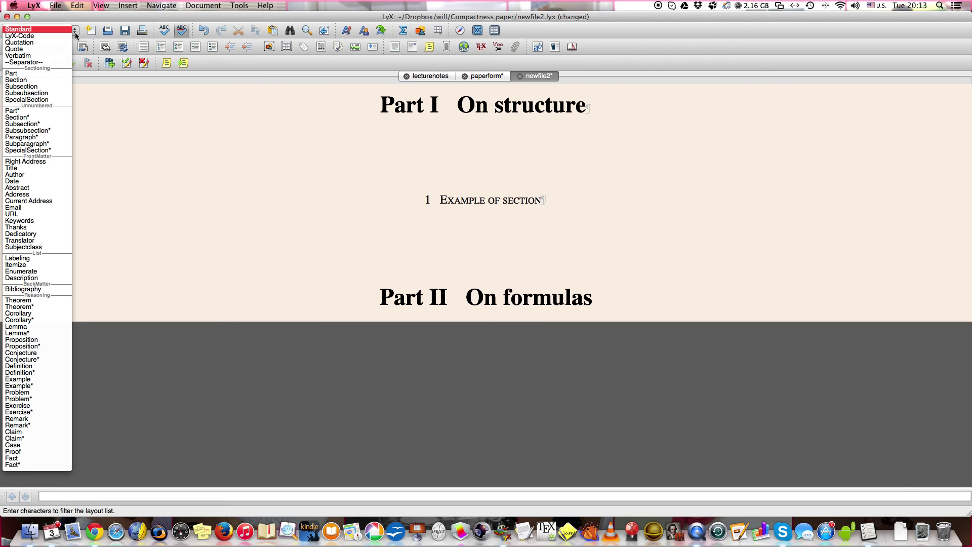
pyautogui.click(68, 80)
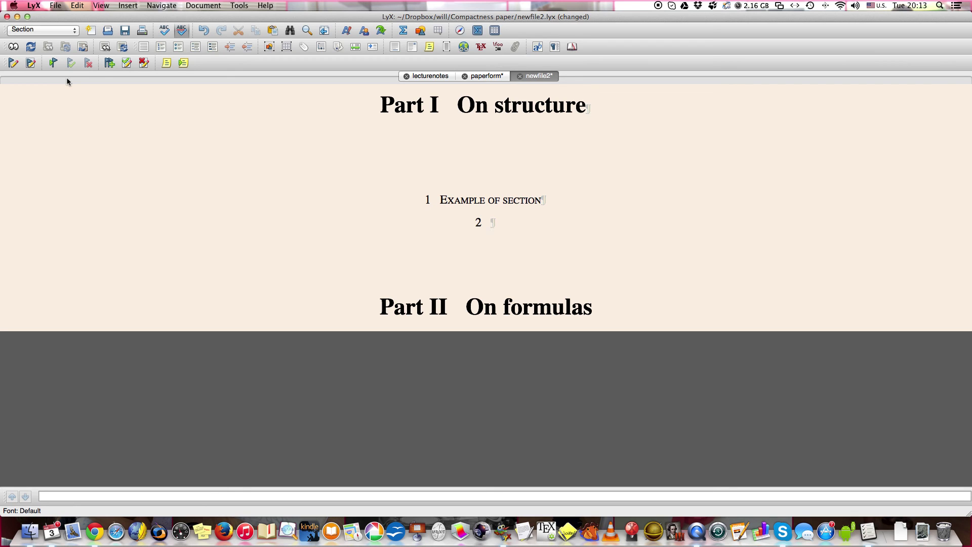
pyautogui.write('cross refer')
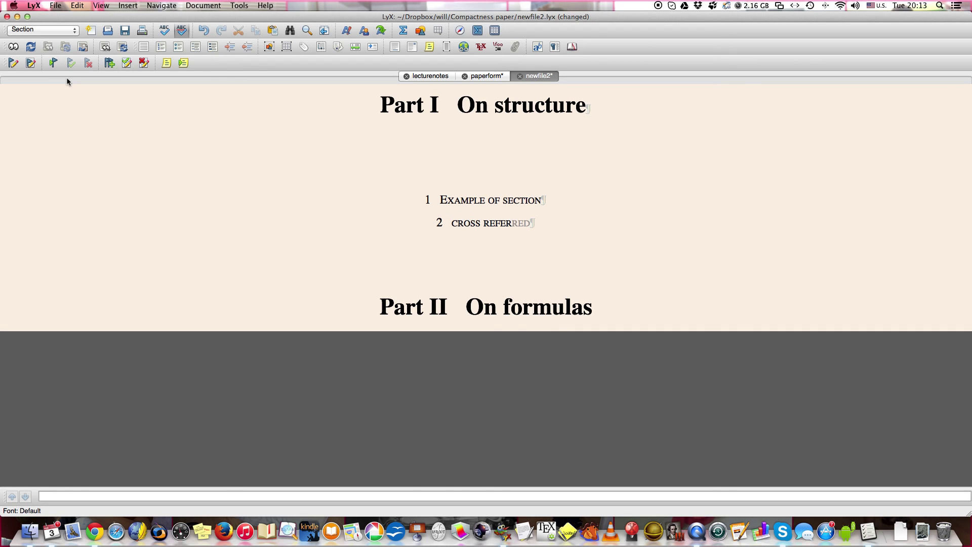
pyautogui.write('encing')
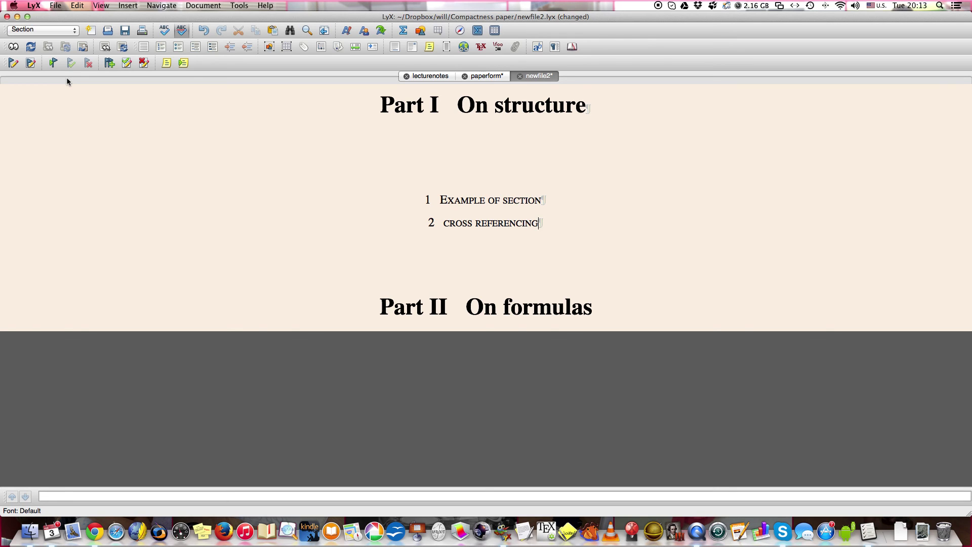
pyautogui.press('Return')
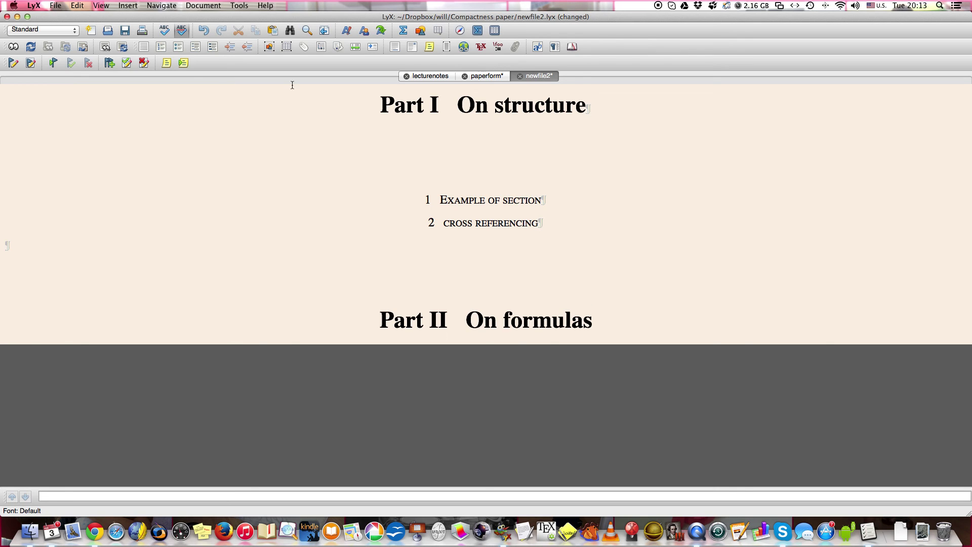
pyautogui.click(365, 105)
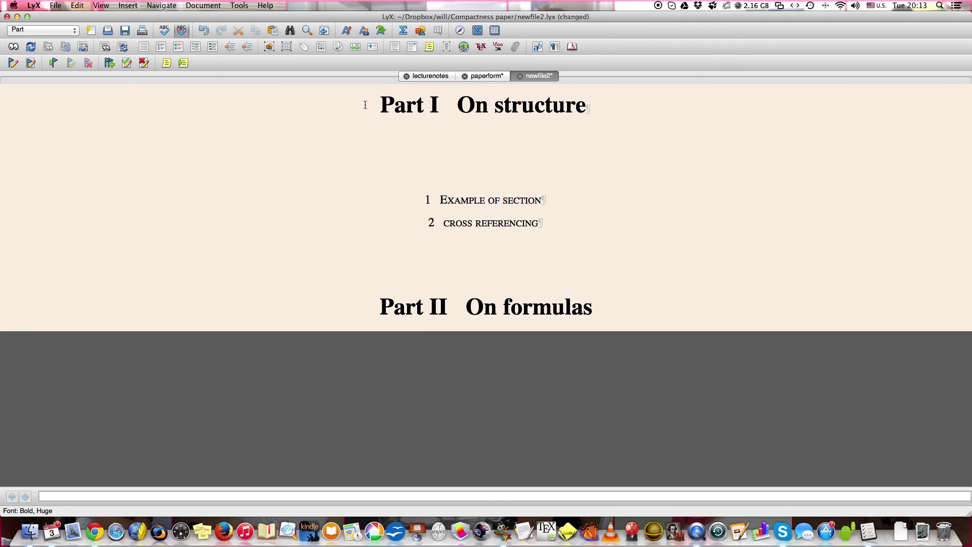
# Add a numbered Section heading beginning "on inde" below the "On formulas" part.
pyautogui.click(605, 303)
pyautogui.press('Return')
pyautogui.click(74, 31)
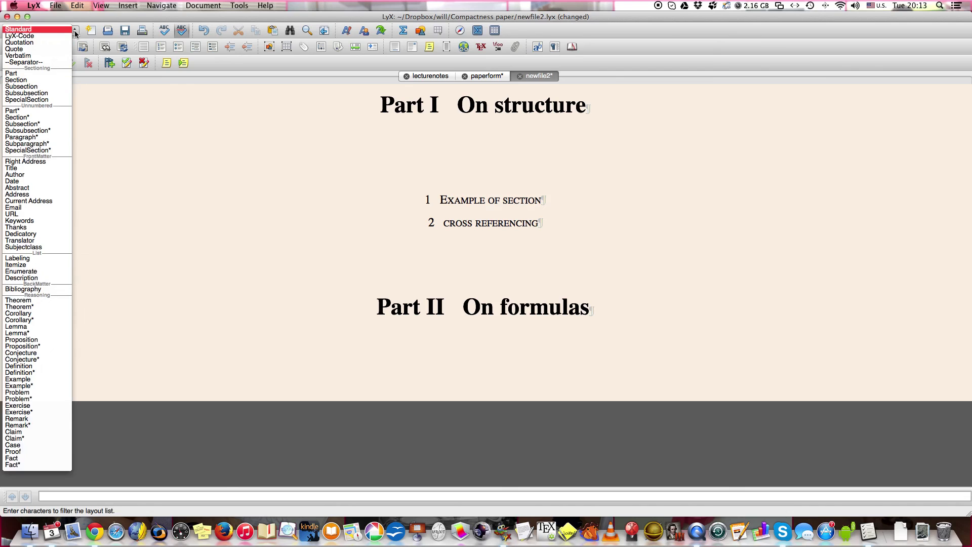
pyautogui.click(57, 81)
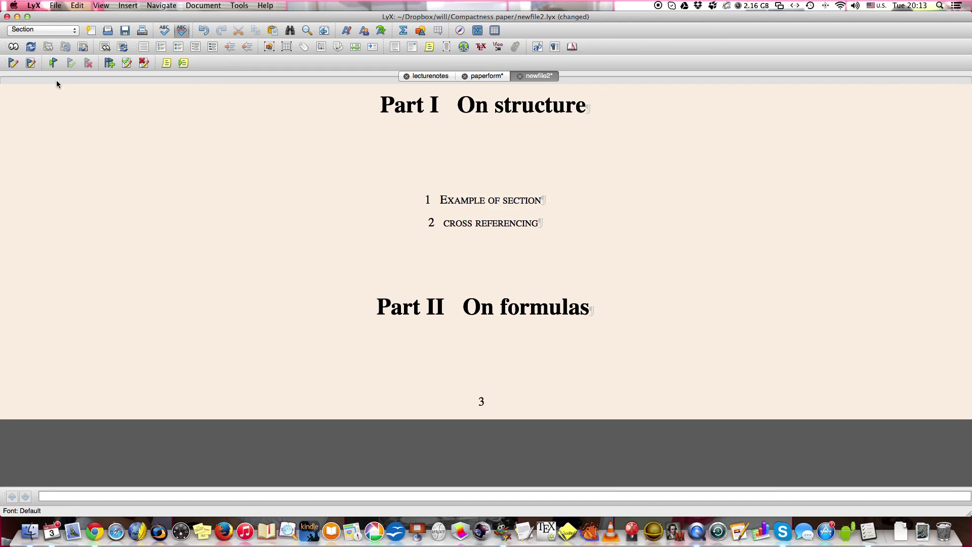
pyautogui.write('on inde')
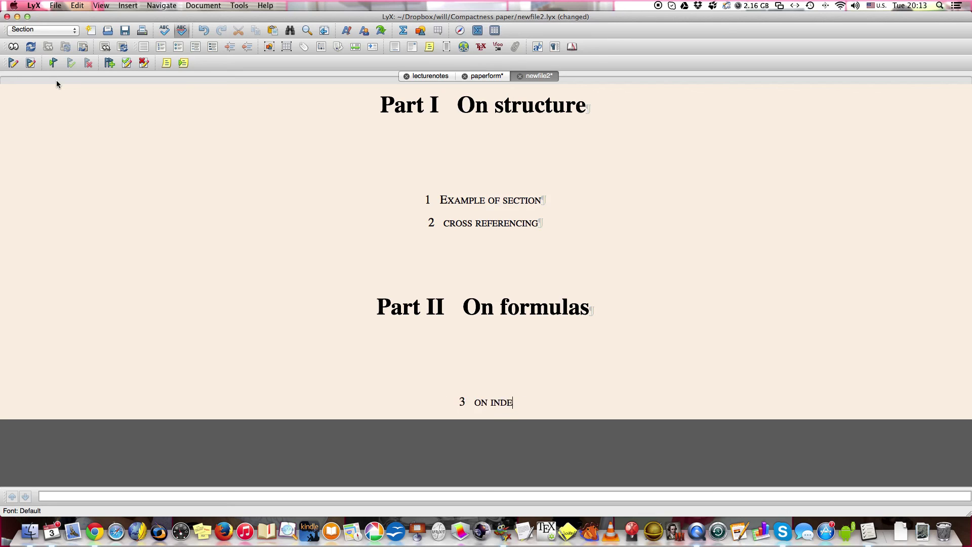
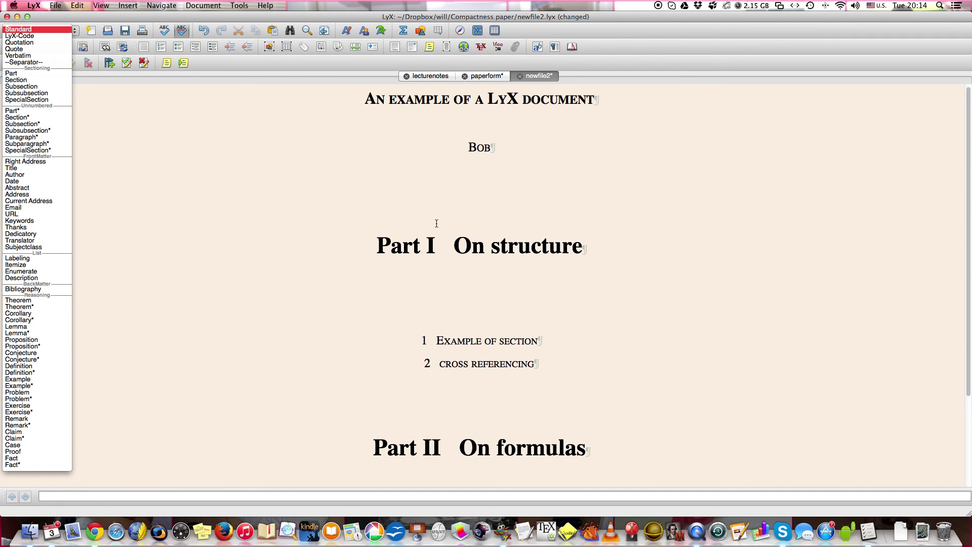
# Insert an unnumbered Part heading (Part*) reading "Introduction" between the author line and the "On structure" part.
pyautogui.click(501, 145)
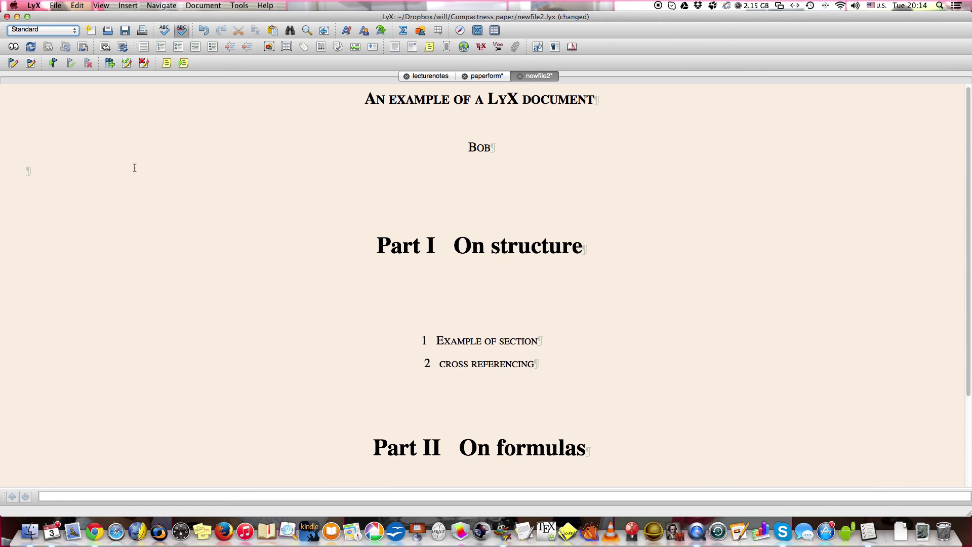
pyautogui.click(75, 32)
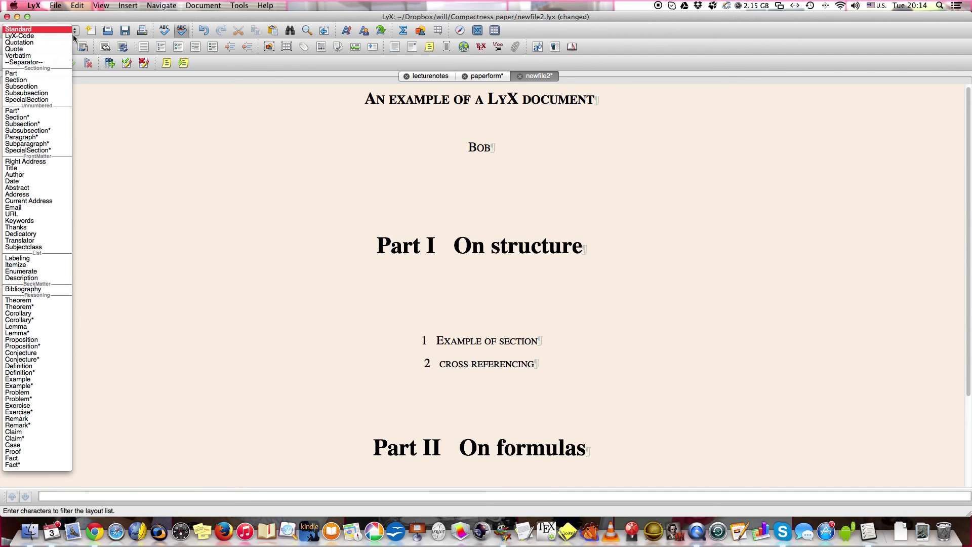
pyautogui.click(59, 111)
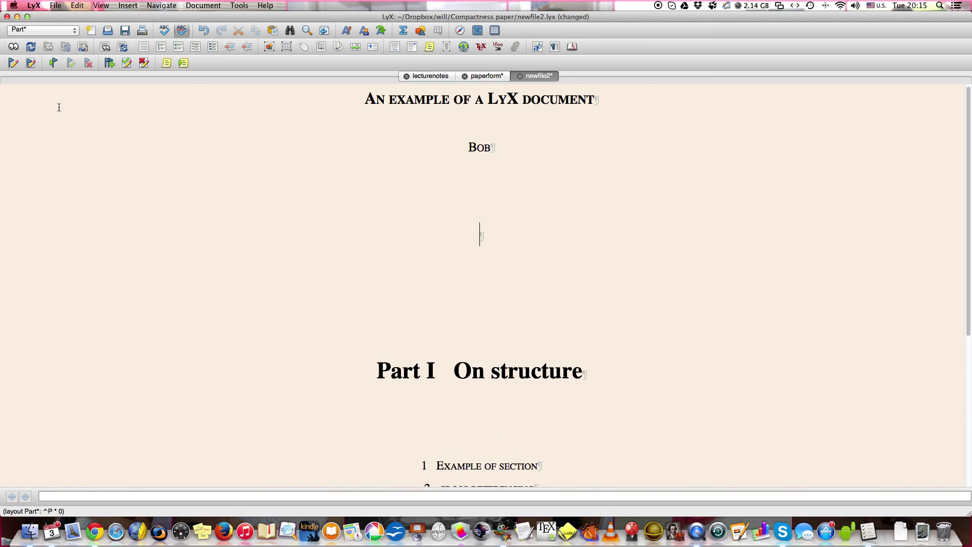
pyautogui.write('Introduction')
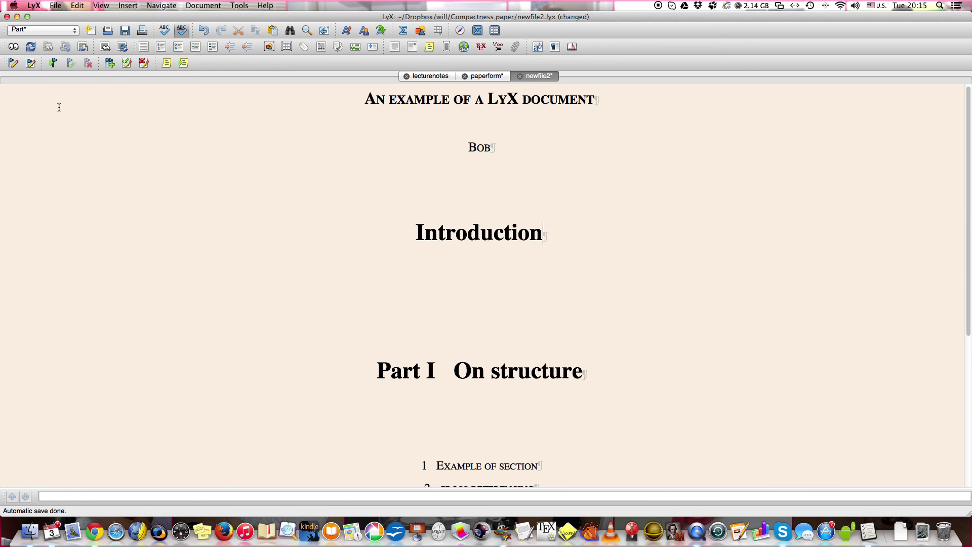
# Write the standard paragraph "LyX is a document processor, front-end for LaTeX." under the Introduction heading.
pyautogui.press('Return')
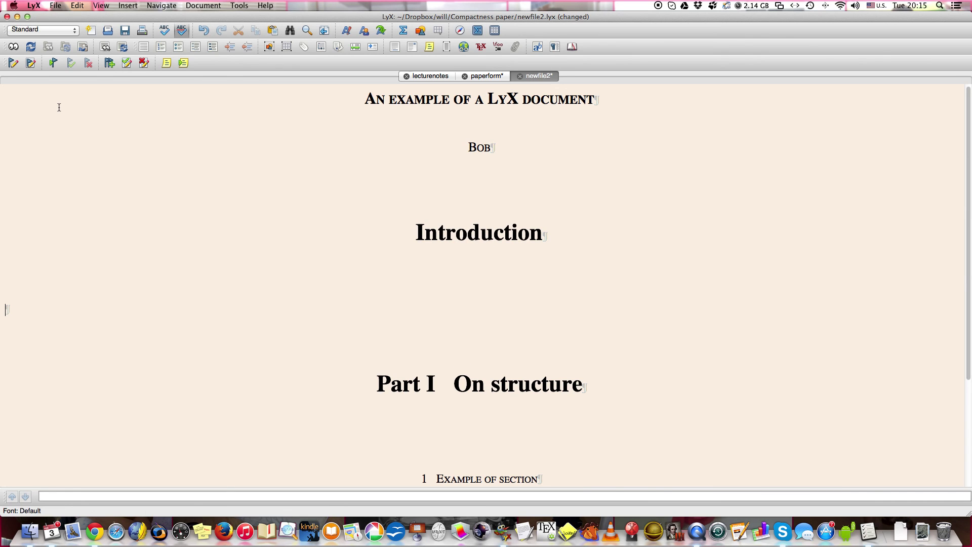
pyautogui.write('LyX is a document processor')
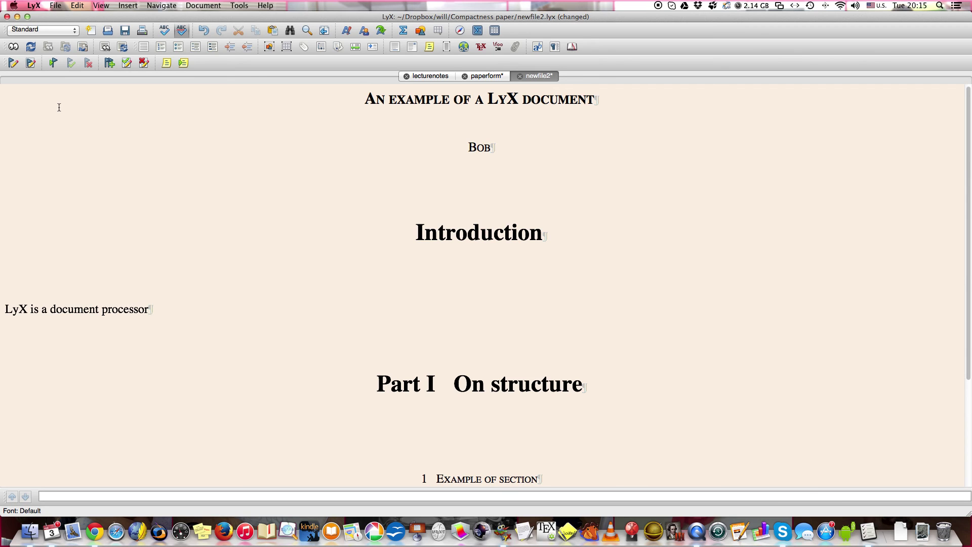
pyautogui.write(', front-end for LaTeX.')
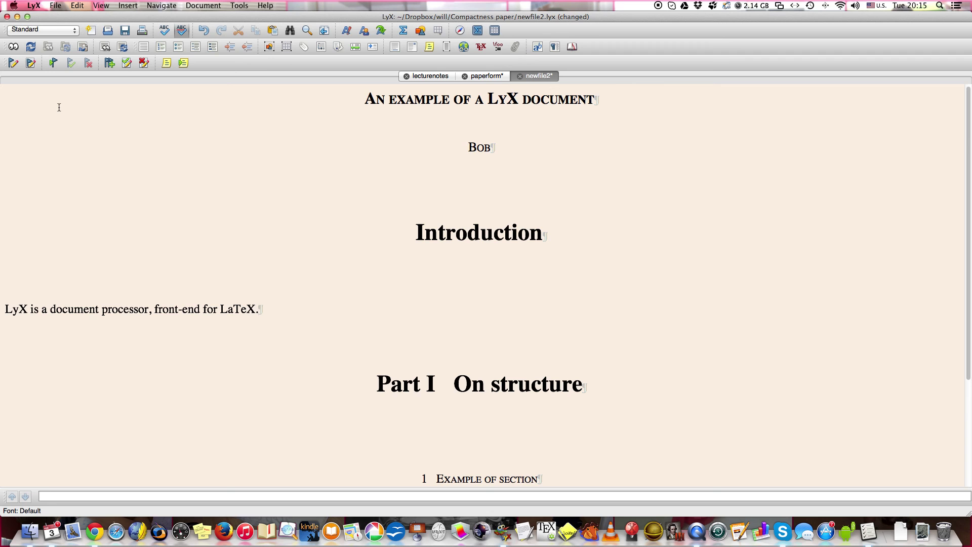
pyautogui.press('Down')
# Save the document as example.lyx in the LyXexamples folder.
pyautogui.press('super+s')
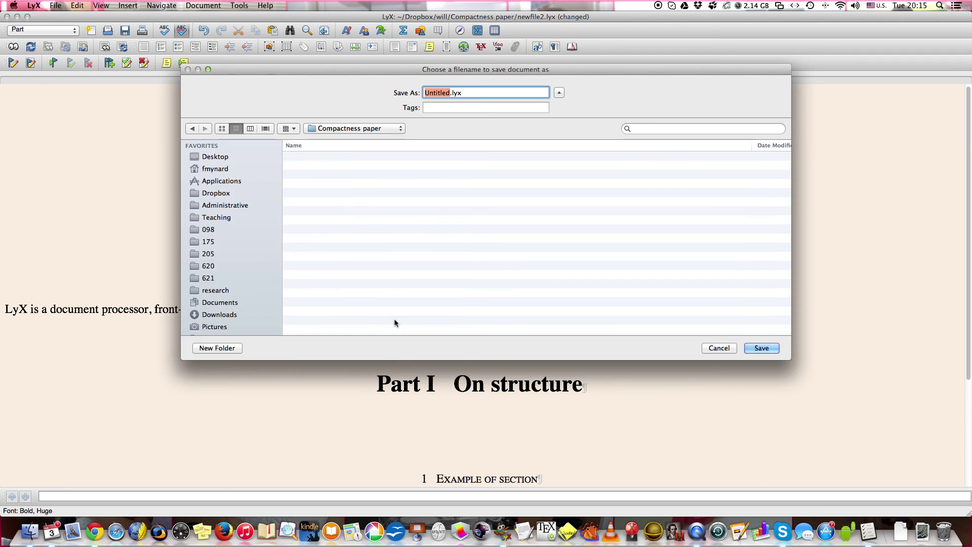
pyautogui.click(398, 130)
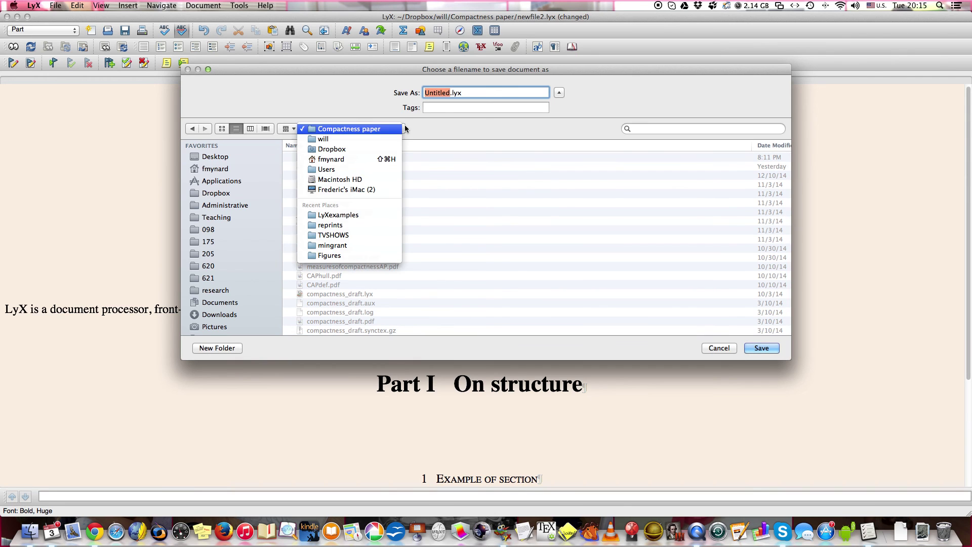
pyautogui.click(388, 219)
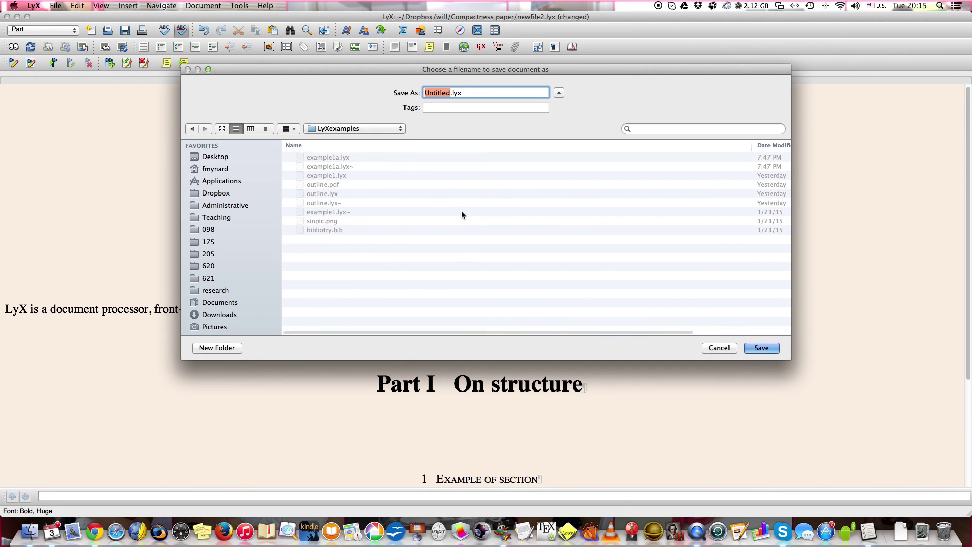
pyautogui.write('examp')
pyautogui.write('le')
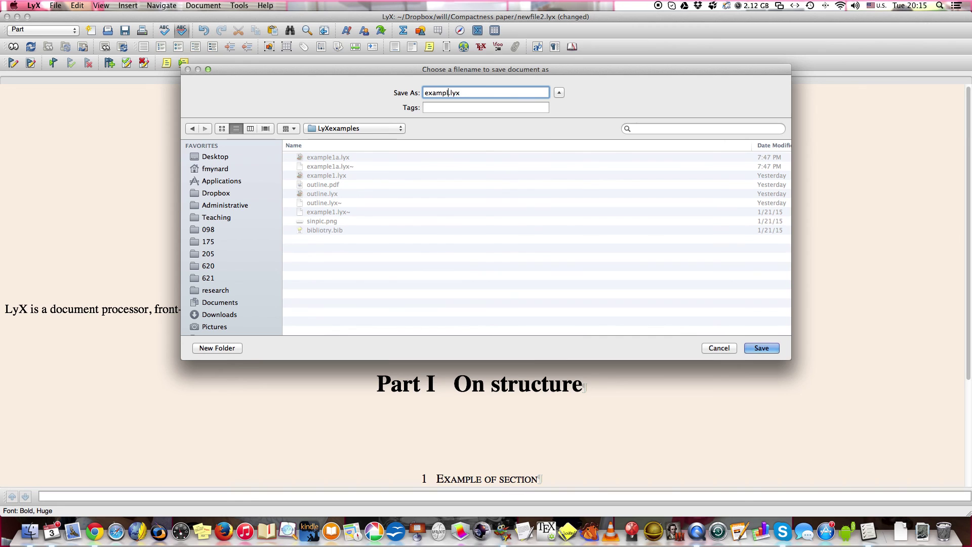
pyautogui.press('Return')
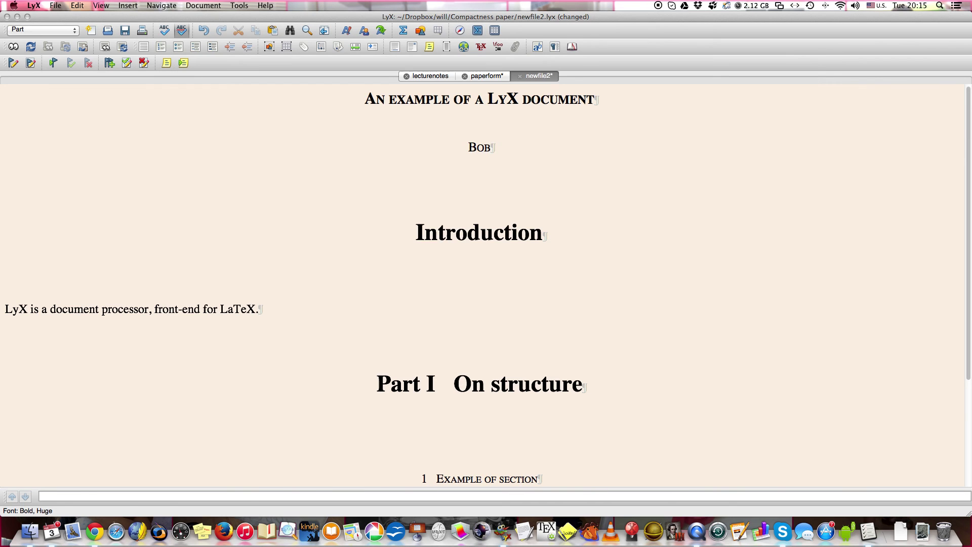
# Show the document outline and check which content lists it offers, keeping Table of Contents selected.
pyautogui.click(364, 274)
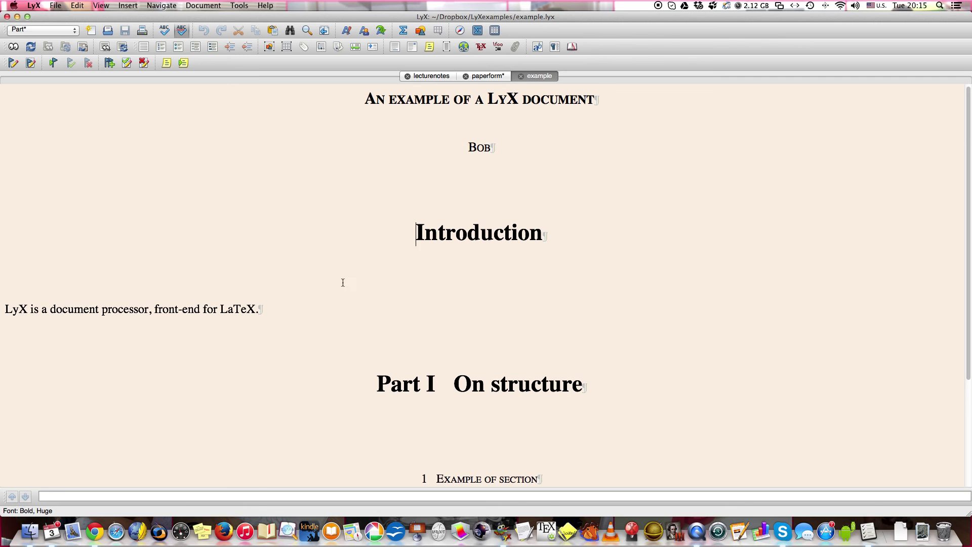
pyautogui.scroll(-1, 355, 279)
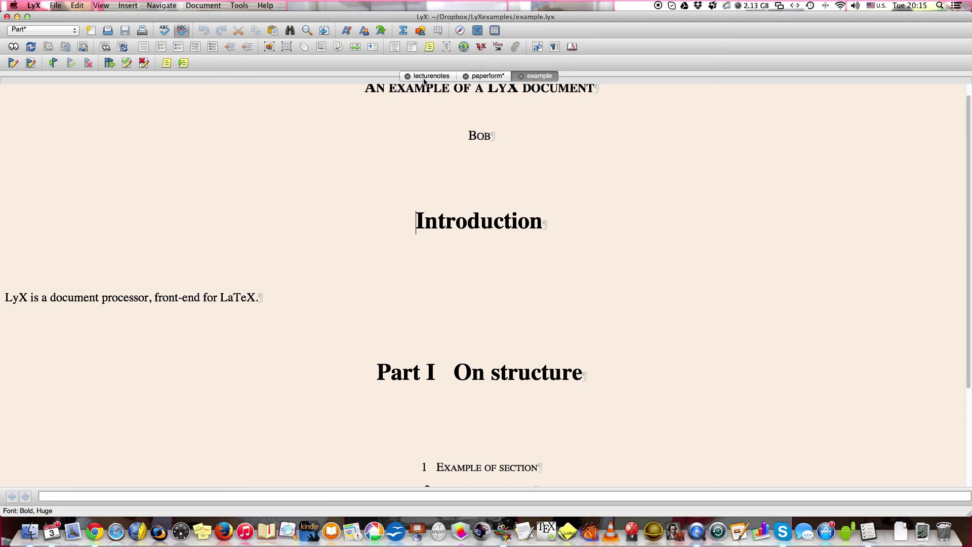
pyautogui.click(460, 29)
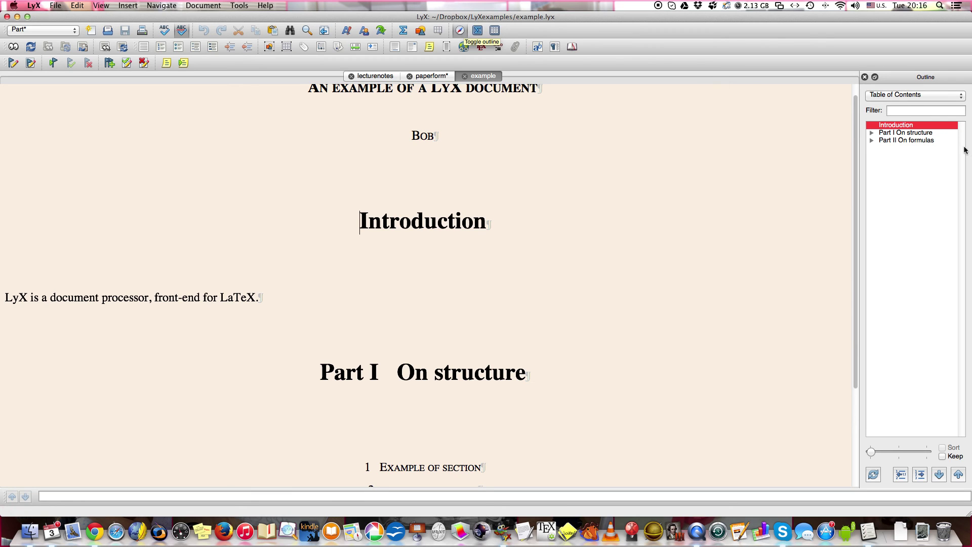
pyautogui.click(962, 97)
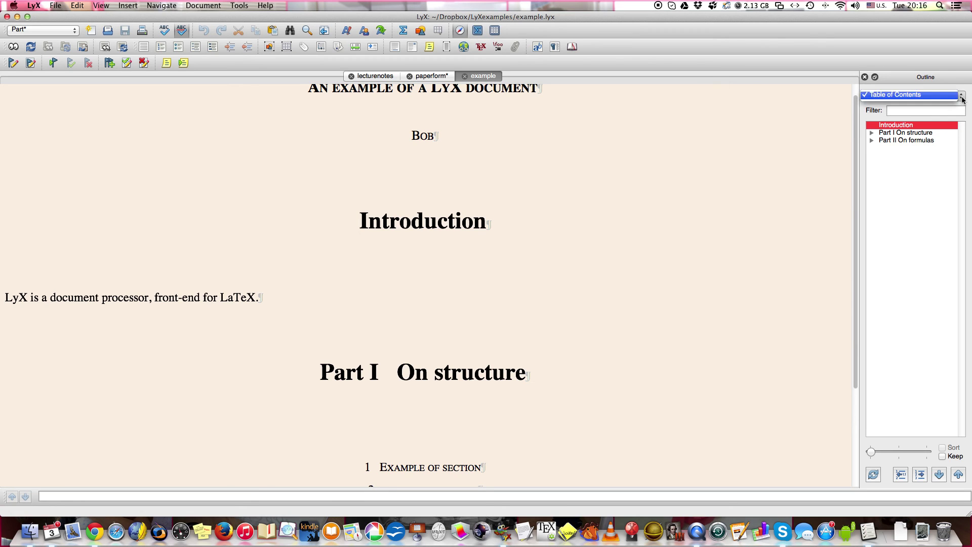
pyautogui.click(962, 100)
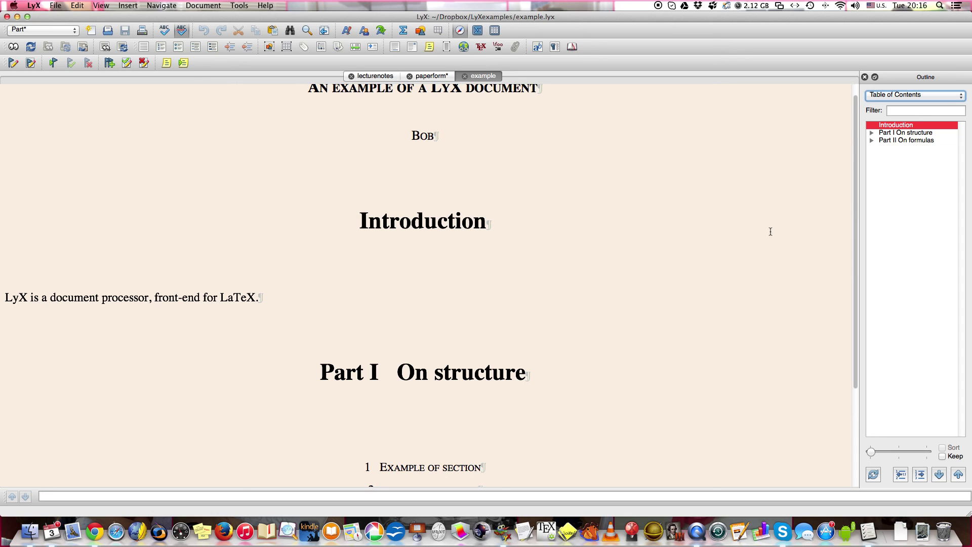
# Try to change the Introduction entry's level in the outline, and expand both numbered parts to view their sections.
pyautogui.click(920, 474)
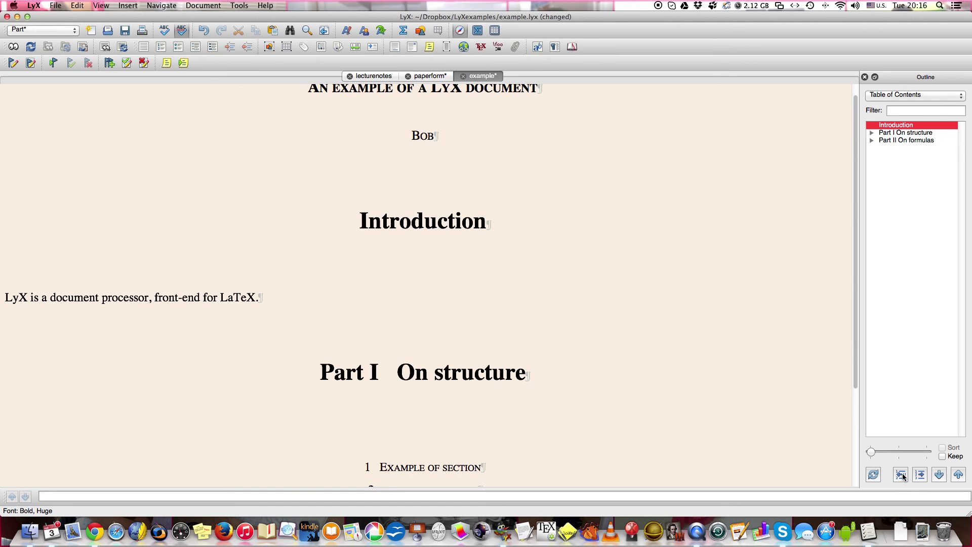
pyautogui.click(873, 131)
pyautogui.click(872, 133)
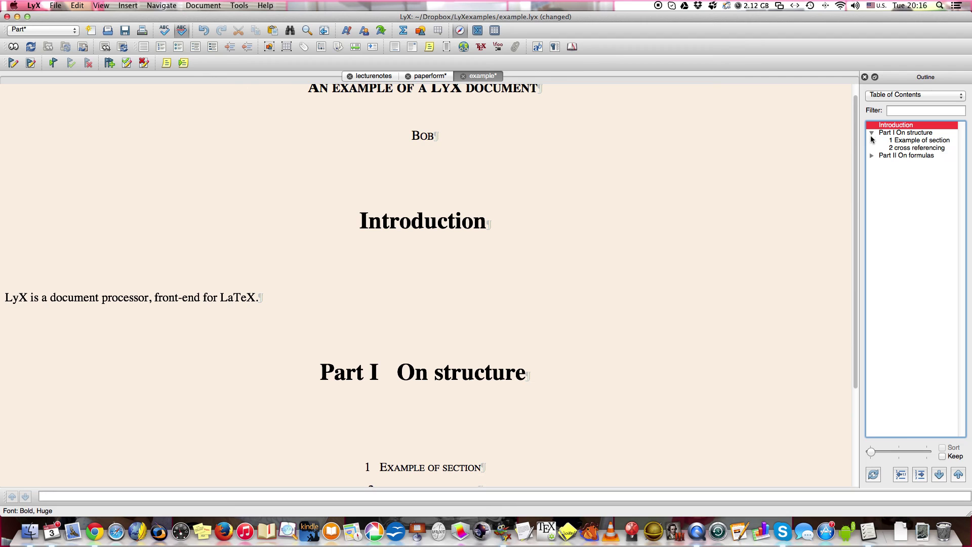
pyautogui.click(871, 155)
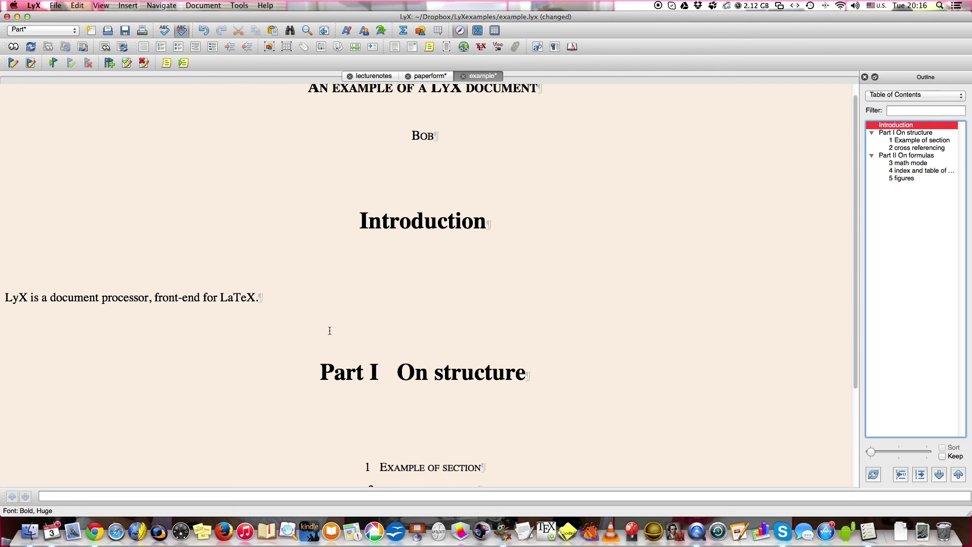
# Add the body text "This is the first section." under the "Example of section" heading.
pyautogui.scroll(-5, 329, 331)
pyautogui.click(507, 304)
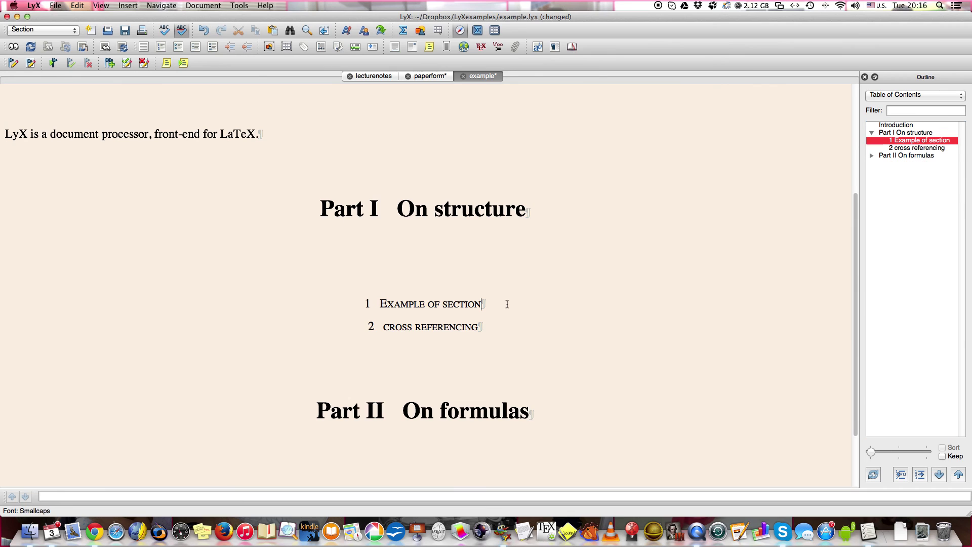
pyautogui.press('Return')
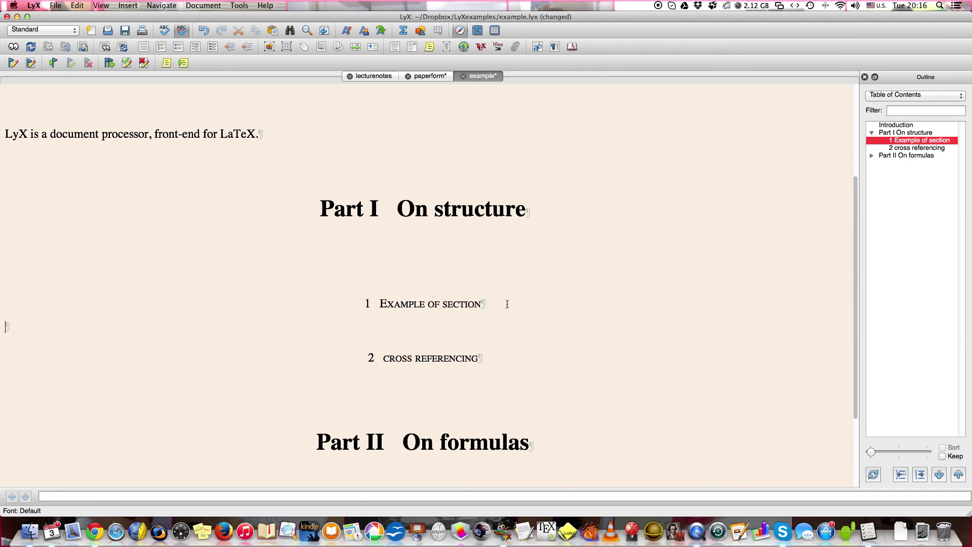
pyautogui.write('This is the first section.')
# Add the body text "This the second section." under the "cross referencing" heading.
pyautogui.click(518, 353)
pyautogui.press('Return')
pyautogui.write('This the sec')
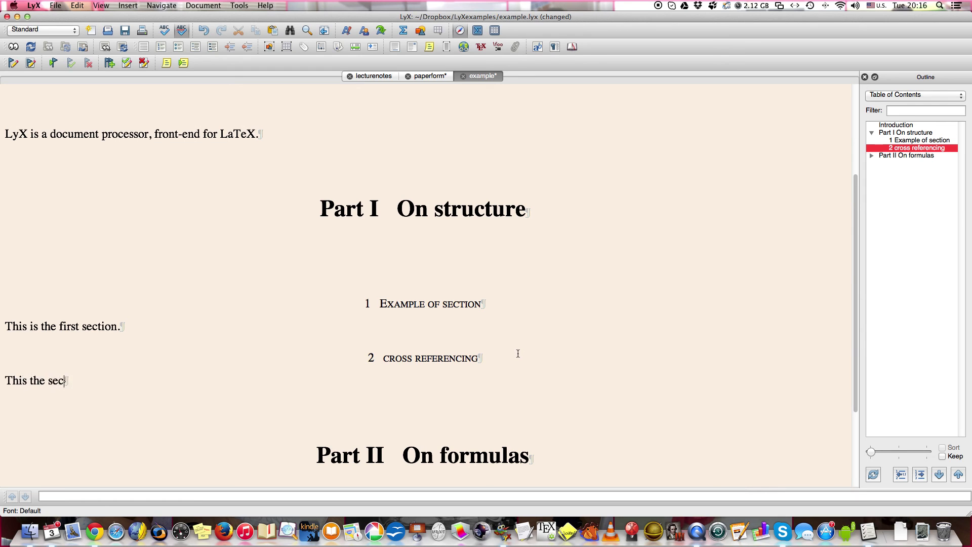
pyautogui.write('ond section.,')
pyautogui.press('BackSpace')
# Expand Part II in the outline and move the "cross referencing" section up by one, ahead of "Example of section".
pyautogui.click(872, 155)
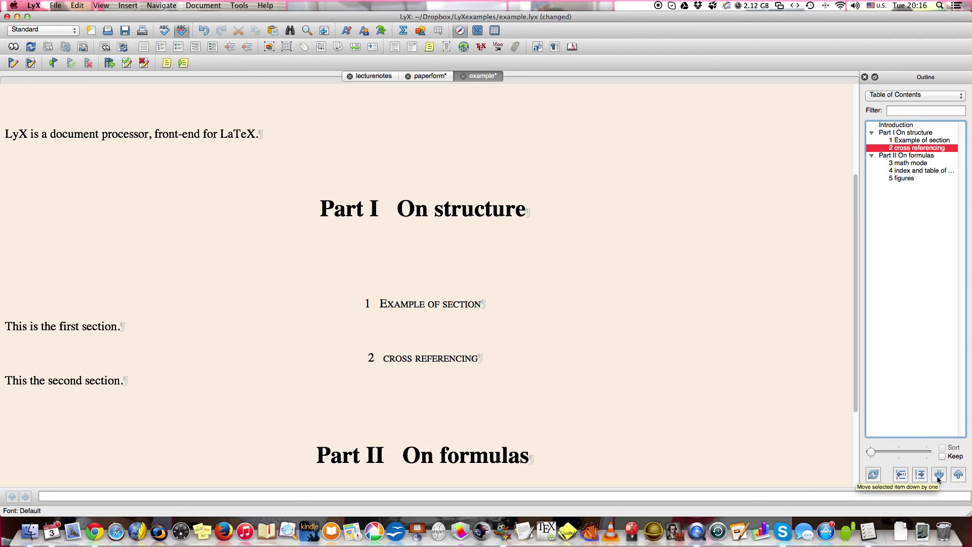
pyautogui.click(958, 475)
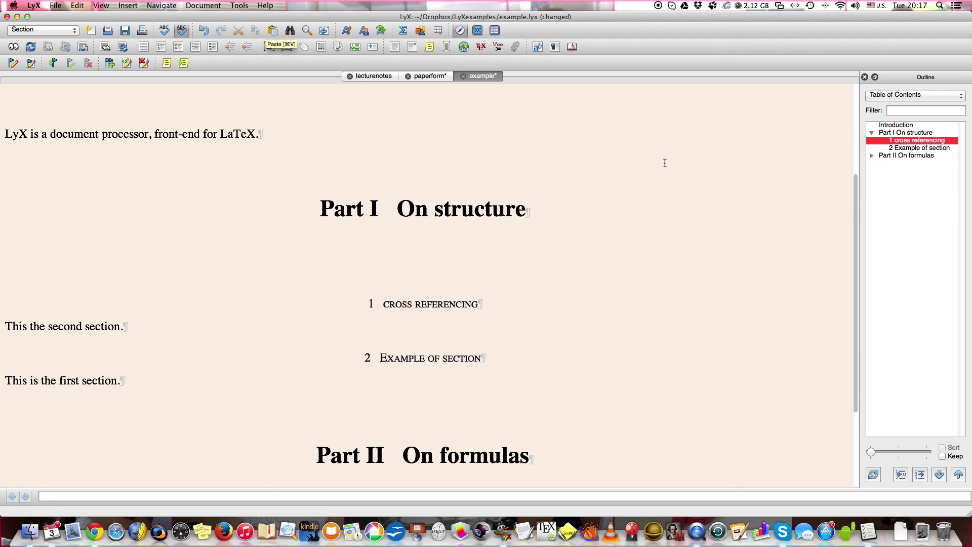
# Move the "On formulas" part ahead of "On structure" in the outline, and restore the original order.
pyautogui.click(888, 156)
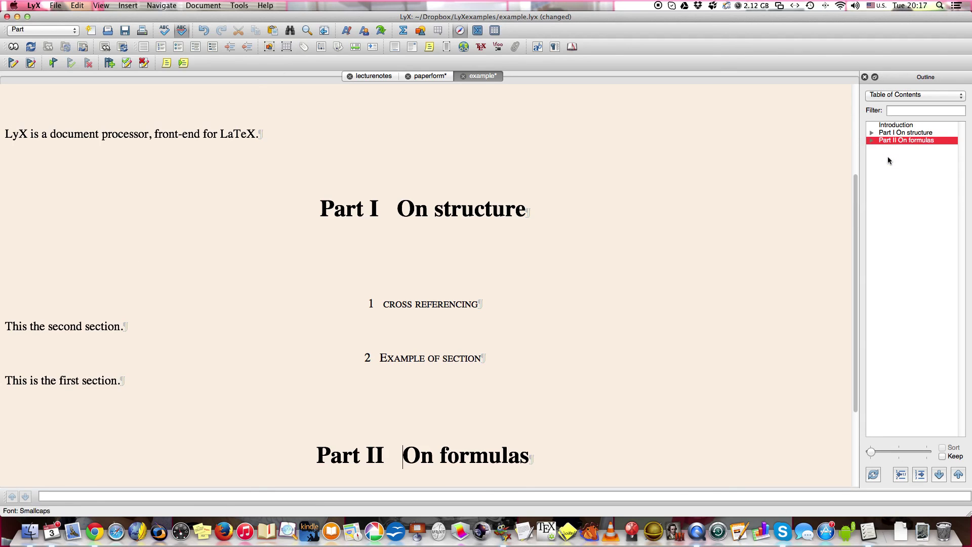
pyautogui.click(959, 474)
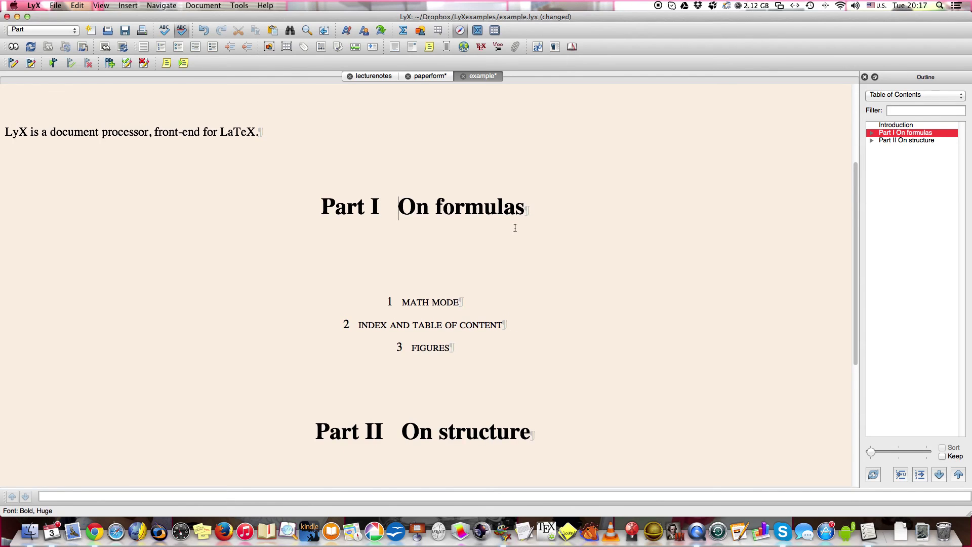
pyautogui.scroll(-3, 515, 228)
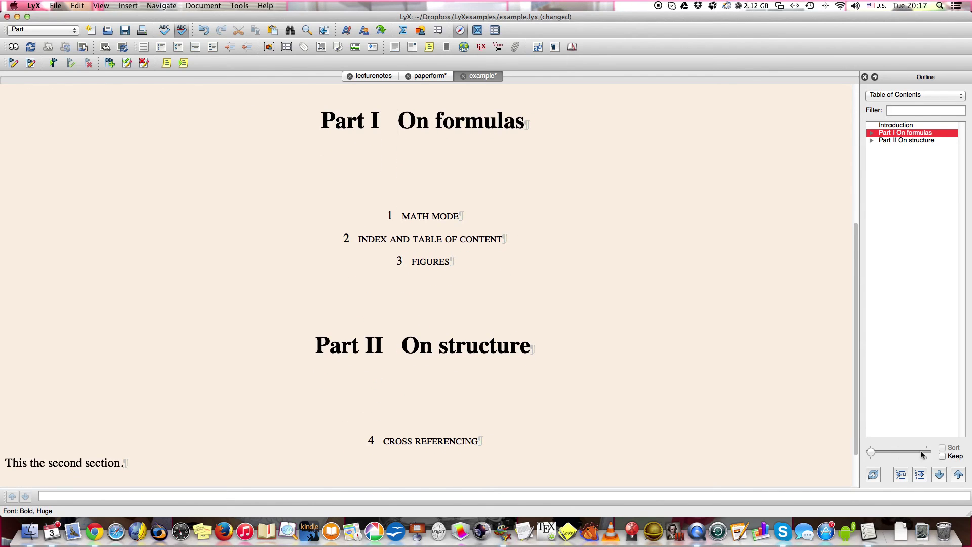
pyautogui.click(939, 475)
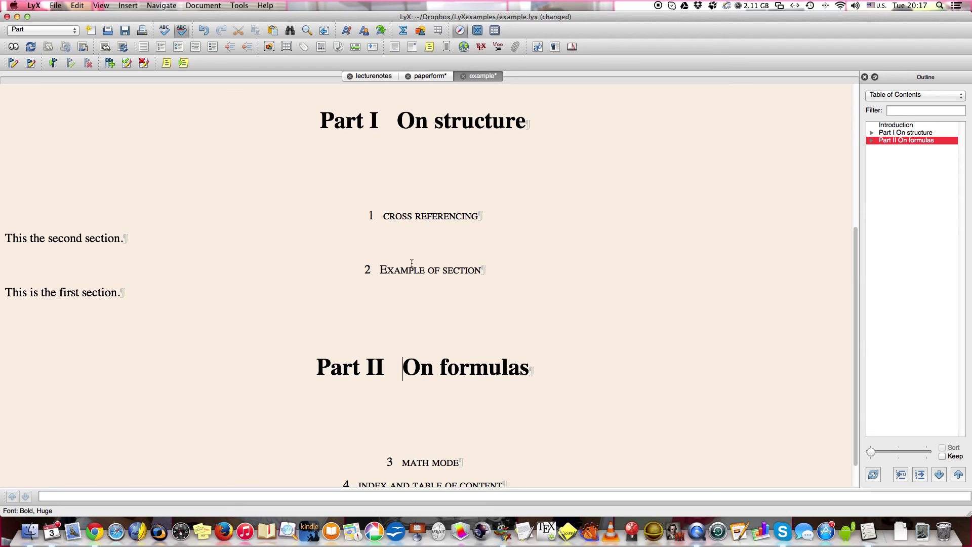
pyautogui.moveTo(383, 220); pyautogui.dragTo(488, 216)
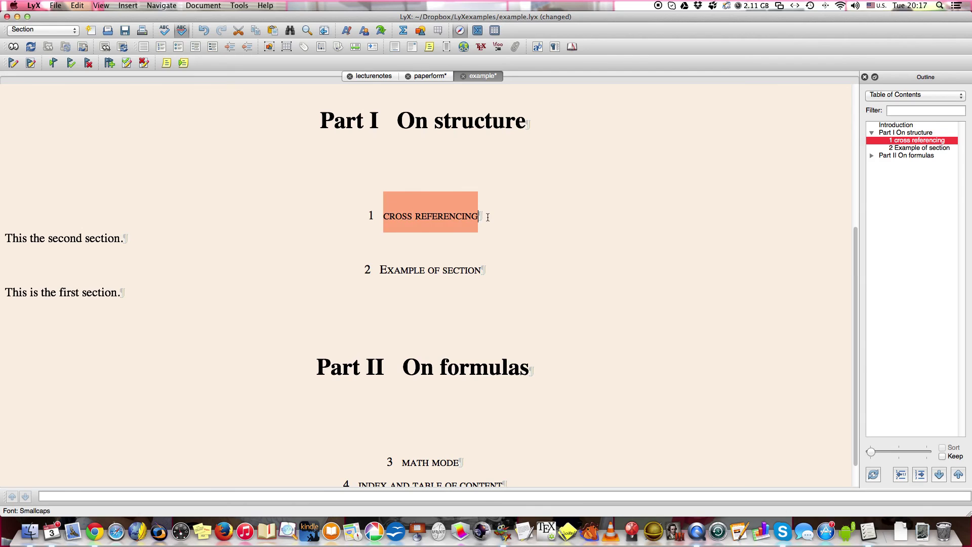
pyautogui.click(173, 228)
pyautogui.click(129, 241)
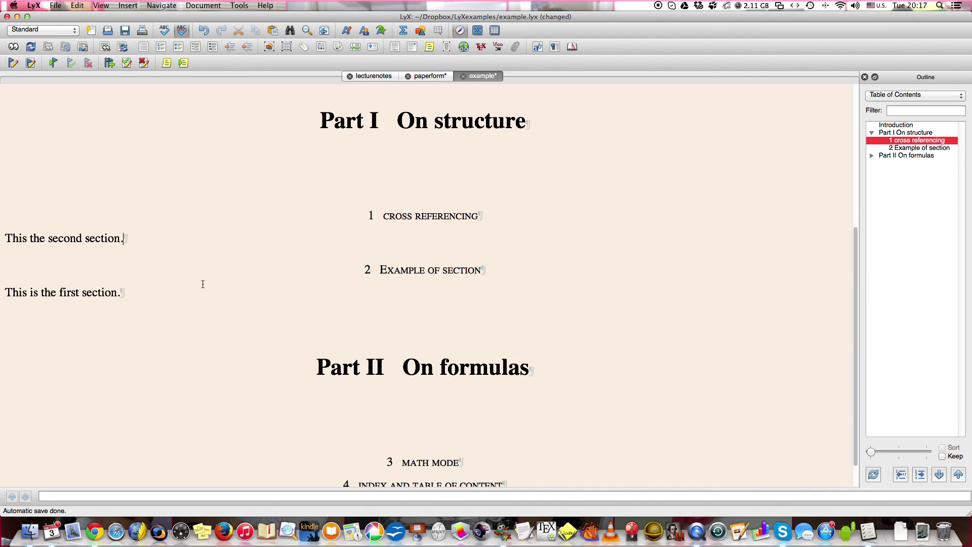
pyautogui.click(107, 235)
pyautogui.click(89, 238)
pyautogui.moveTo(90, 238); pyautogui.dragTo(49, 238)
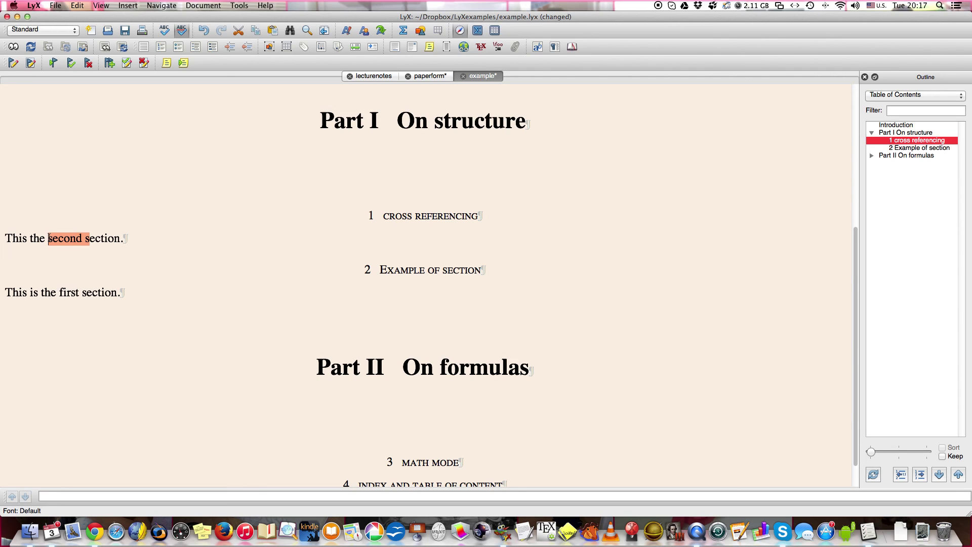
pyautogui.click(298, 271)
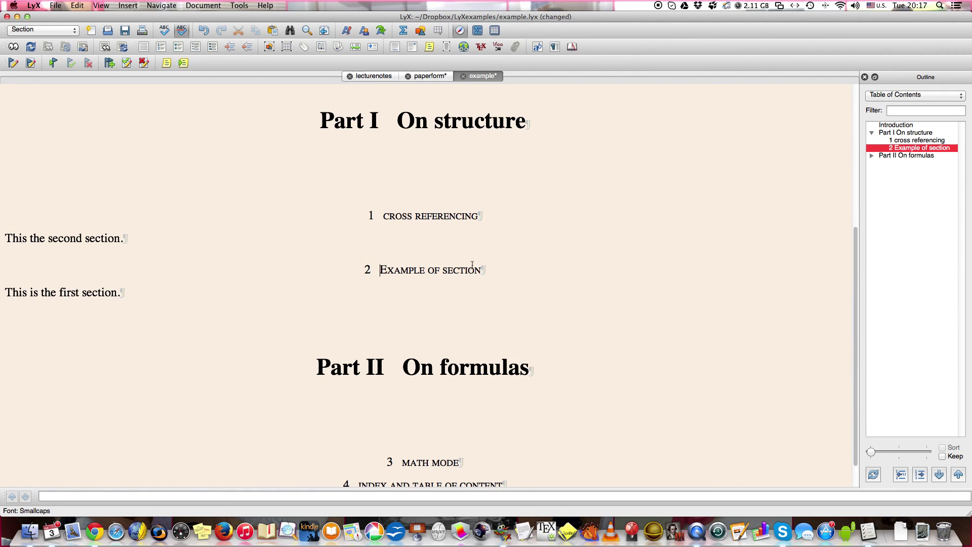
# Insert the label "sec:cross-referencing" at the end of the "cross referencing" section heading.
pyautogui.click(479, 215)
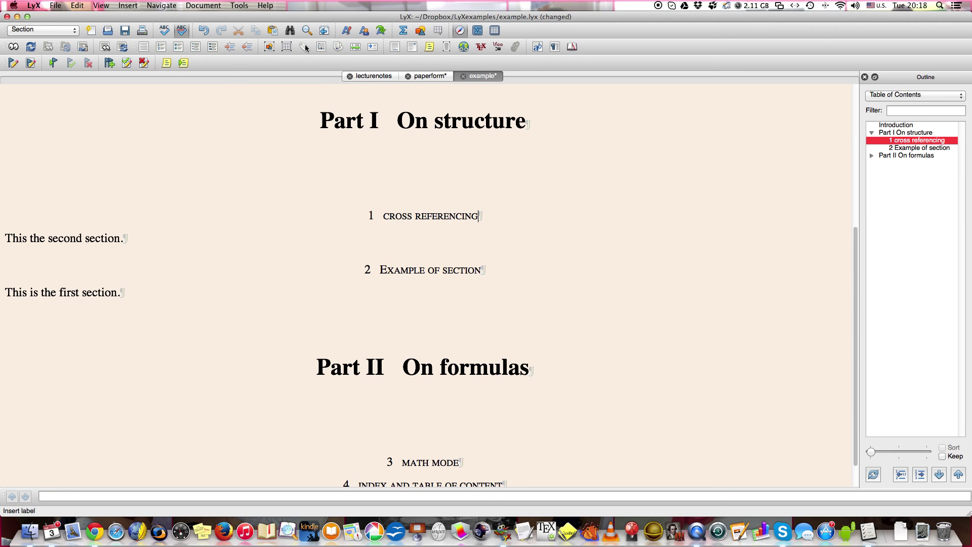
pyautogui.click(306, 48)
pyautogui.press('BackSpace')
pyautogui.press('BackSpace')
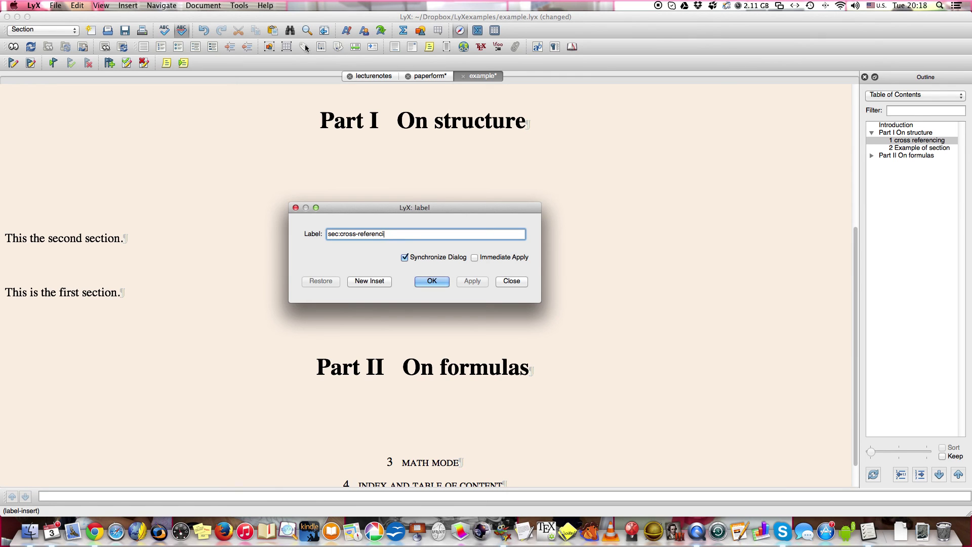
pyautogui.write('ng')
pyautogui.press('Return')
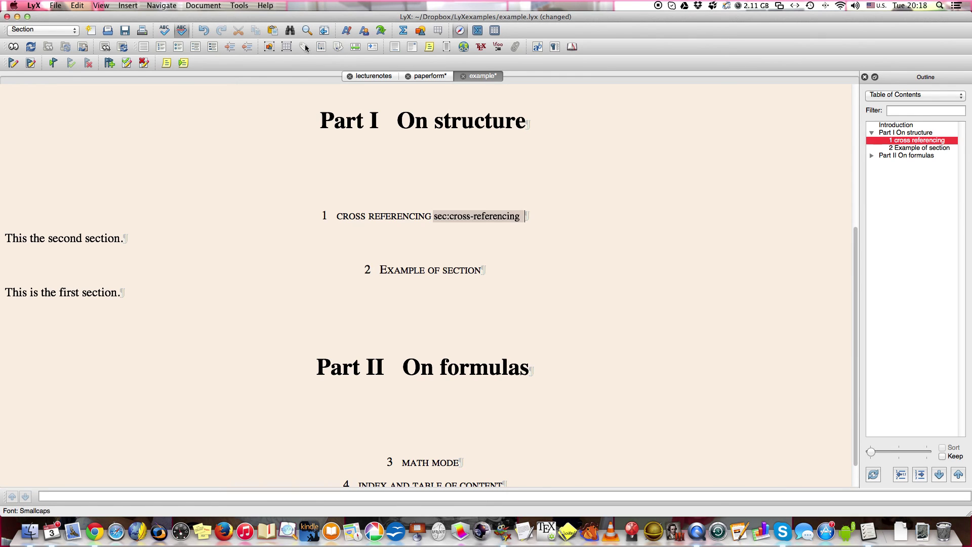
# Insert the label "sec:Example-of-section" at the end of the "Example of section" heading.
pyautogui.click(487, 276)
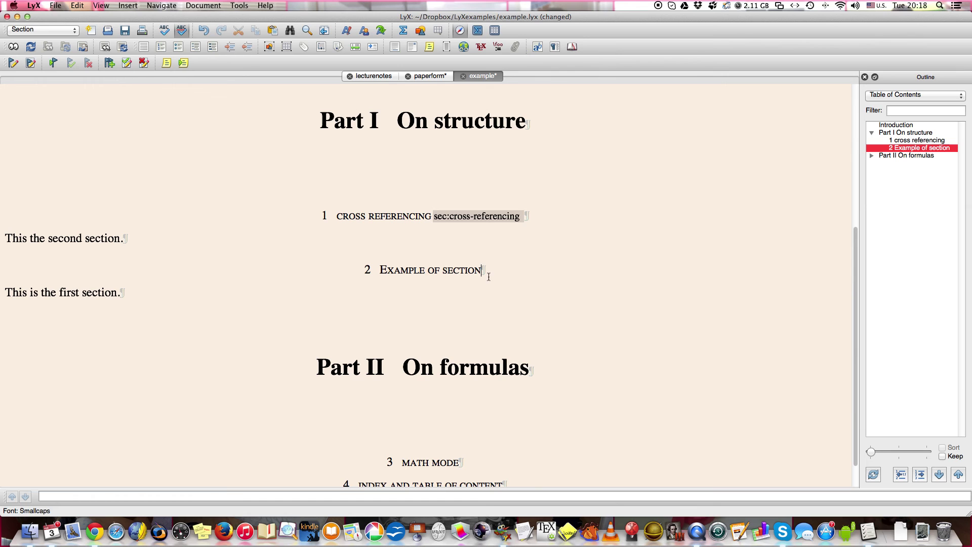
pyautogui.click(304, 46)
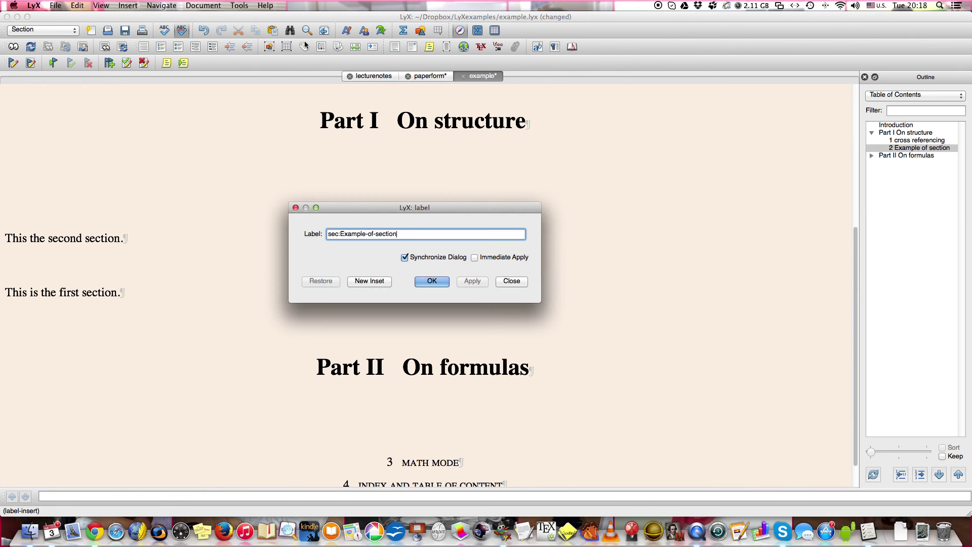
pyautogui.click(434, 282)
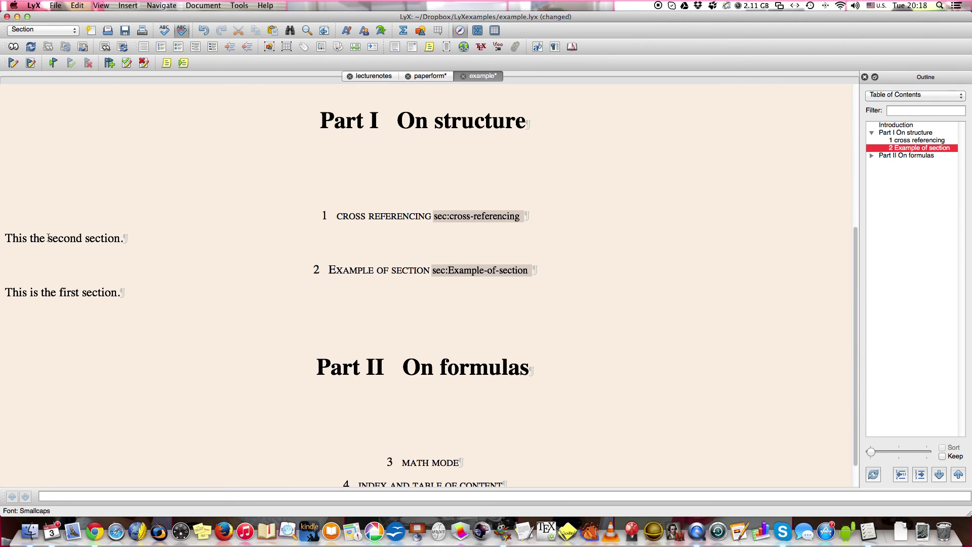
# Shorten the body text under the "cross referencing" heading to "This Section" followed by a space.
pyautogui.moveTo(48, 237); pyautogui.dragTo(128, 236)
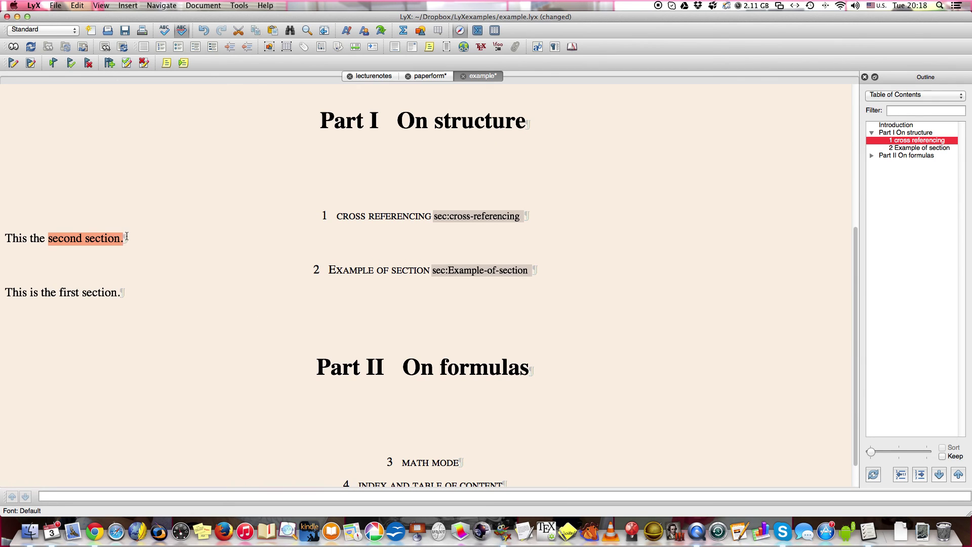
pyautogui.write('Section')
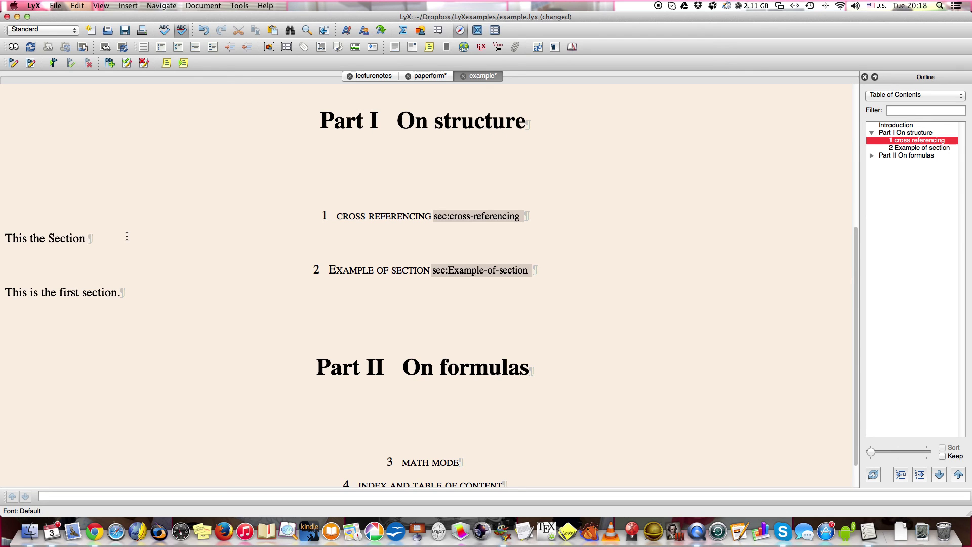
pyautogui.click(45, 236)
pyautogui.press('BackSpace')
pyautogui.press('BackSpace')
pyautogui.press('BackSpace')
pyautogui.press('BackSpace')
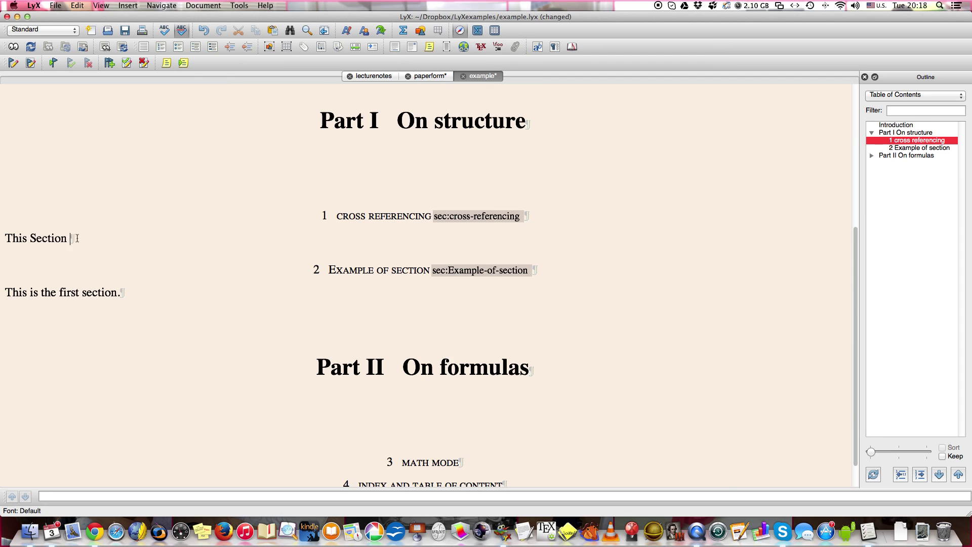
# Clear the label filter and insert a cross-reference to "sec:cross-referencing" after "This Section".
pyautogui.click(322, 48)
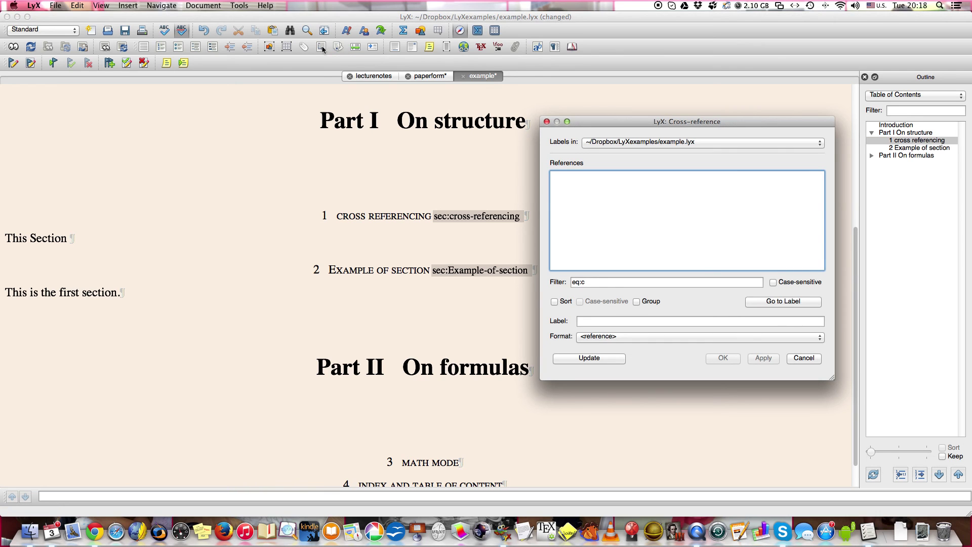
pyautogui.click(589, 279)
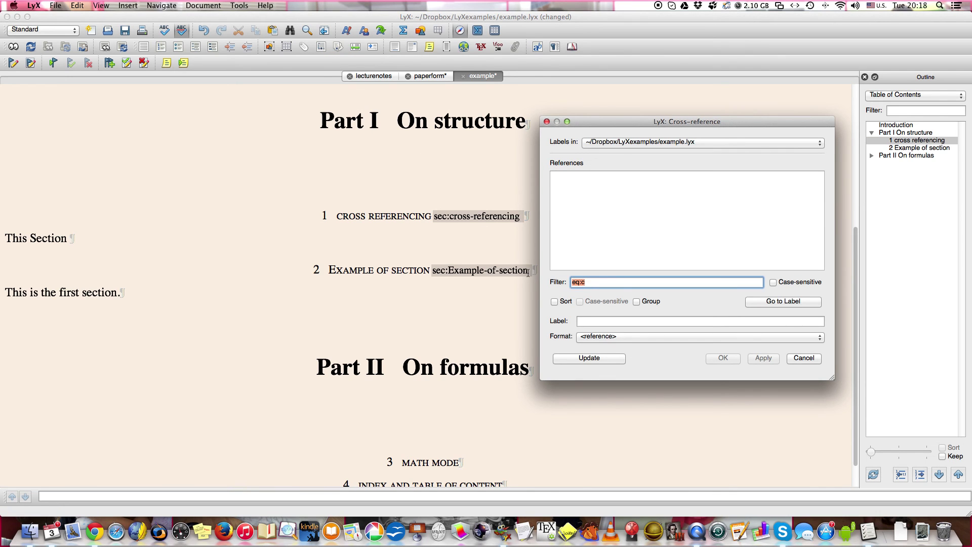
pyautogui.press('BackSpace')
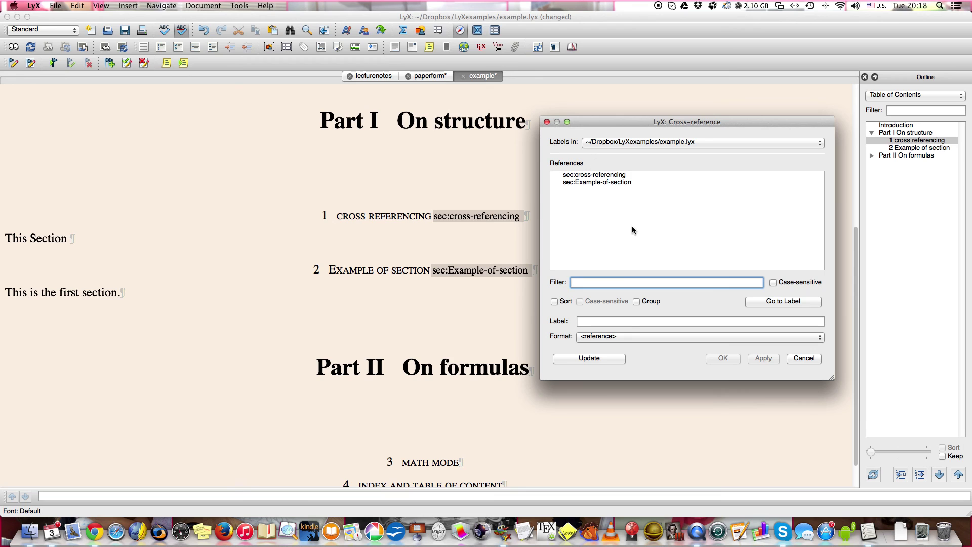
pyautogui.click(593, 175)
pyautogui.click(722, 358)
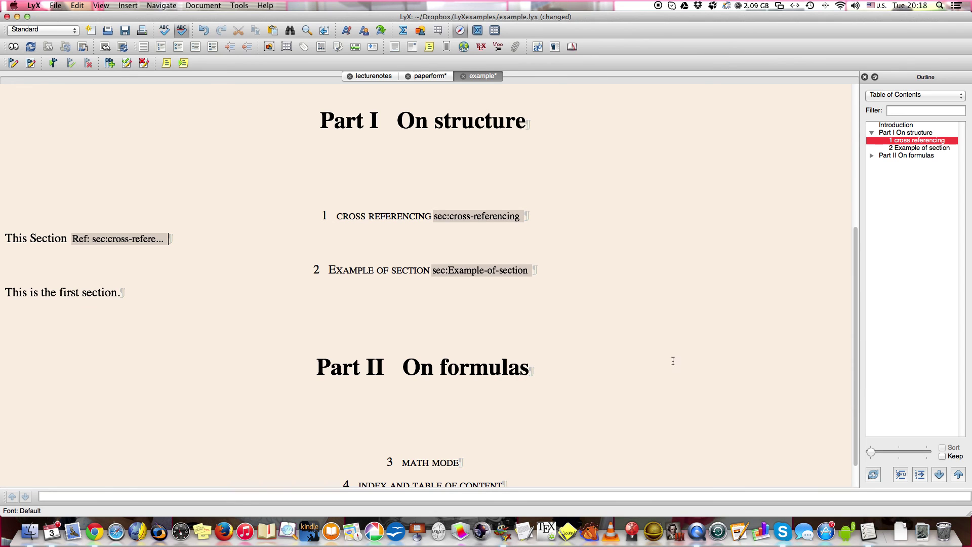
# Change the body text under the "Example of section" heading to "This is Section" with a capital S.
pyautogui.click(134, 295)
pyautogui.moveTo(124, 293); pyautogui.dragTo(41, 294)
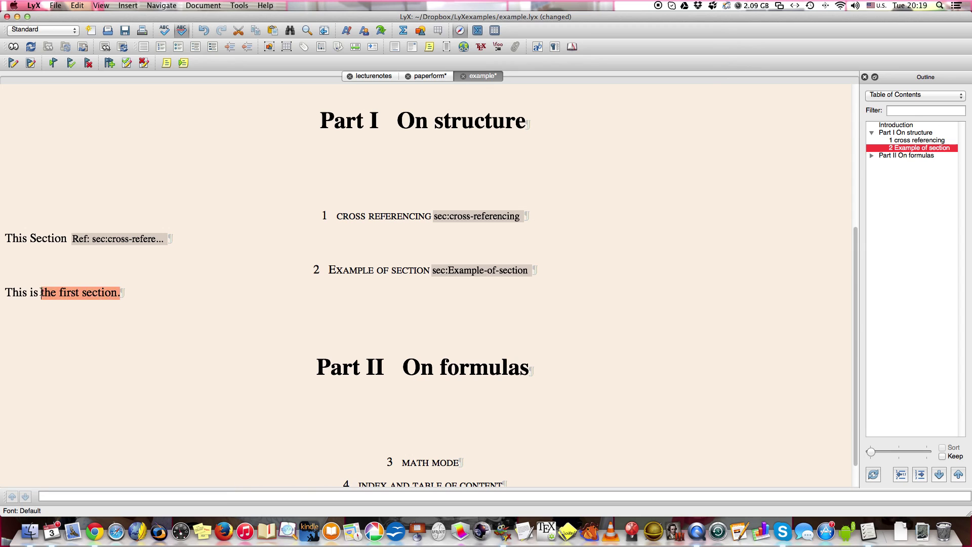
pyautogui.write('section')
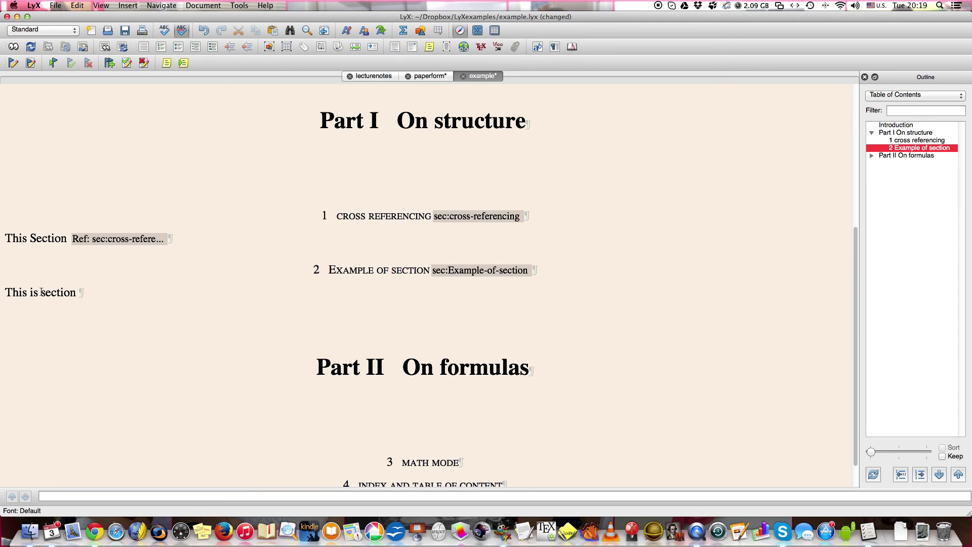
pyautogui.click(46, 293)
pyautogui.press('BackSpace')
pyautogui.write('S')
# Insert a cross-reference to "sec:Example-of-section" after "This is Section", and end both section sentences with a period.
pyautogui.click(321, 47)
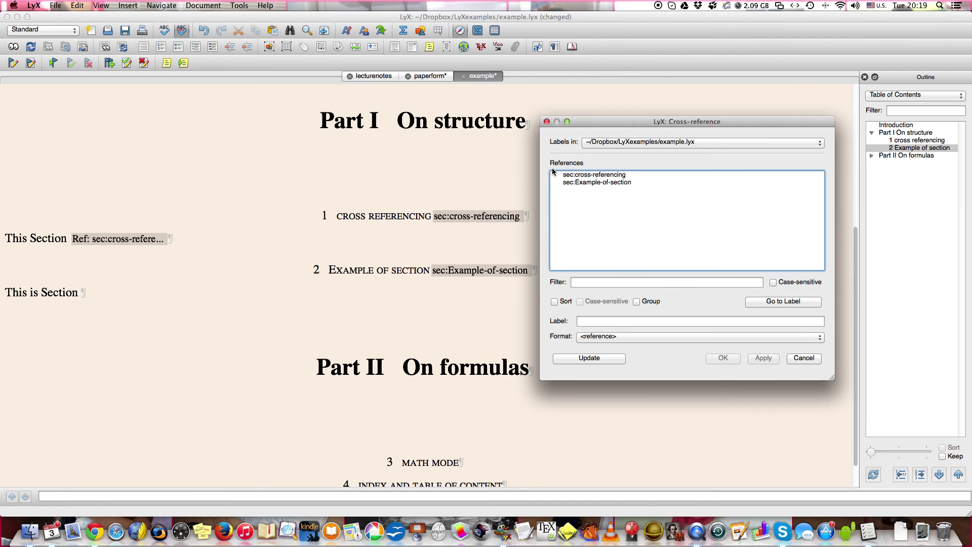
pyautogui.click(590, 184)
pyautogui.doubleClick(590, 183)
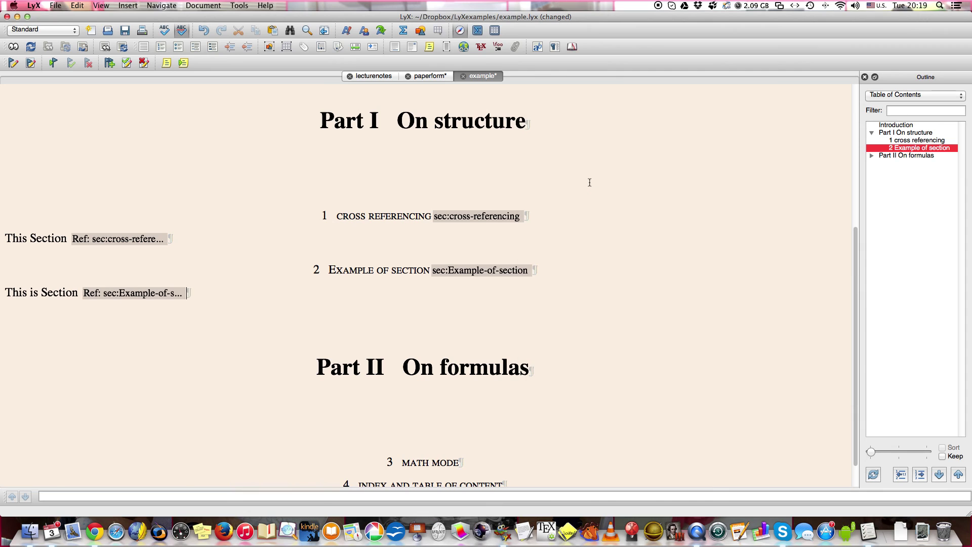
pyautogui.write('.')
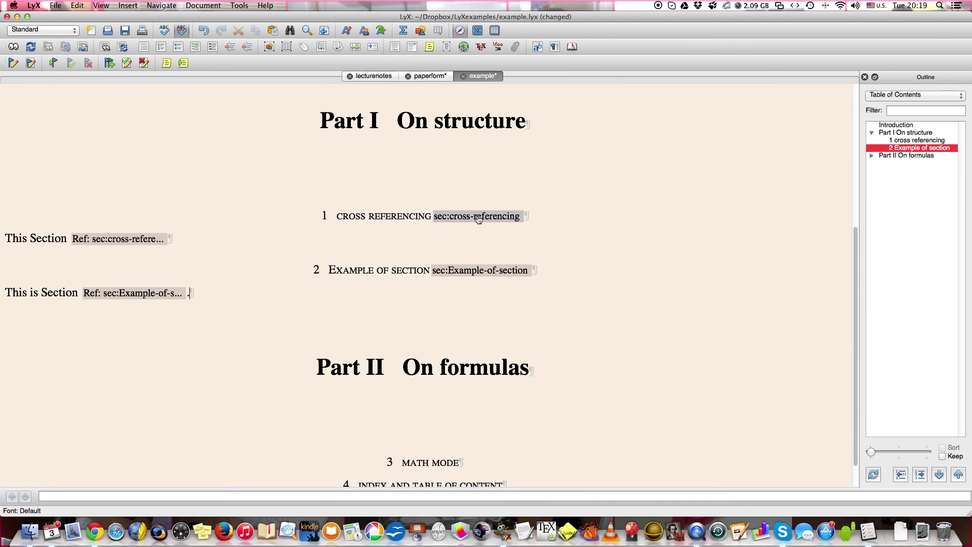
pyautogui.click(238, 234)
pyautogui.write('.')
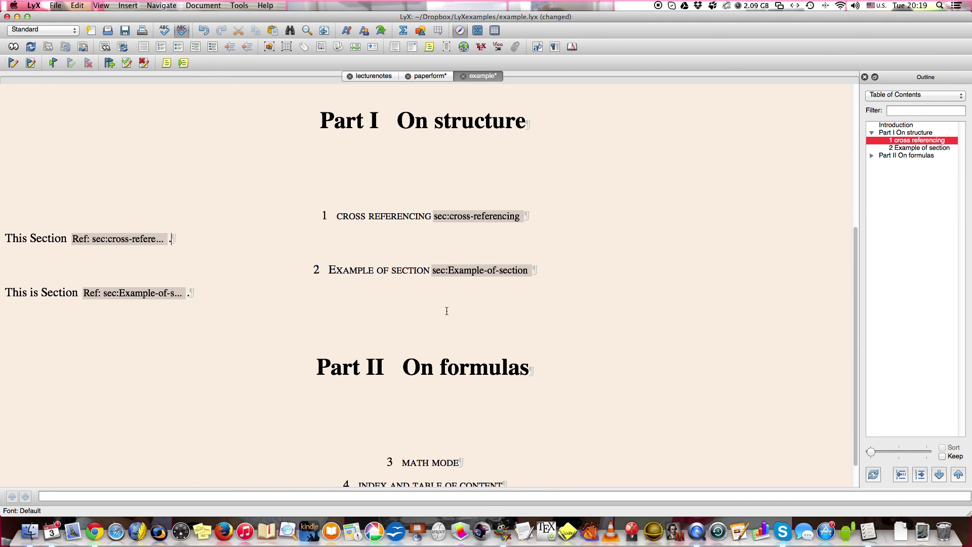
# Save the document and preview it as a PDF to check the section numbers in both cross-references.
pyautogui.scroll(-1, 448, 312)
pyautogui.scroll(3, 447, 313)
pyautogui.press('super+s')
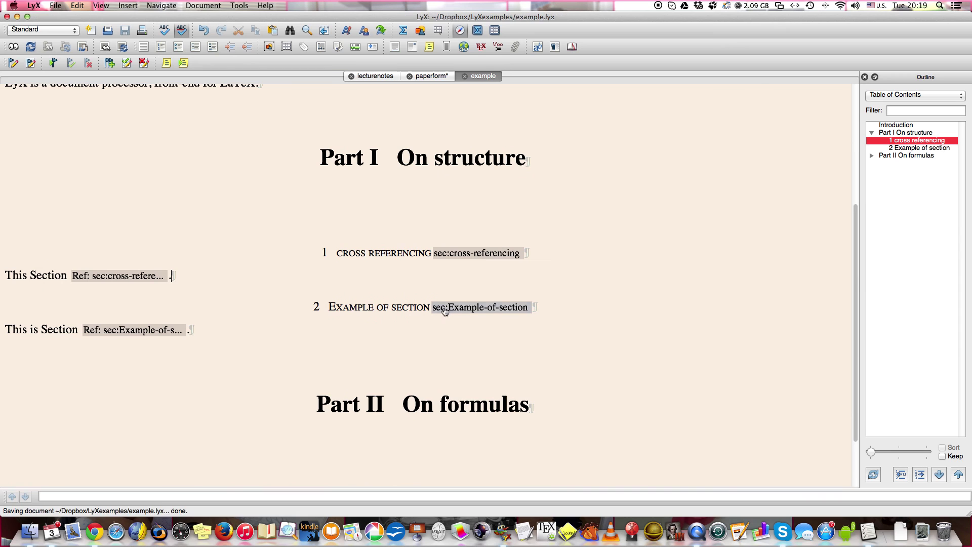
pyautogui.click(14, 47)
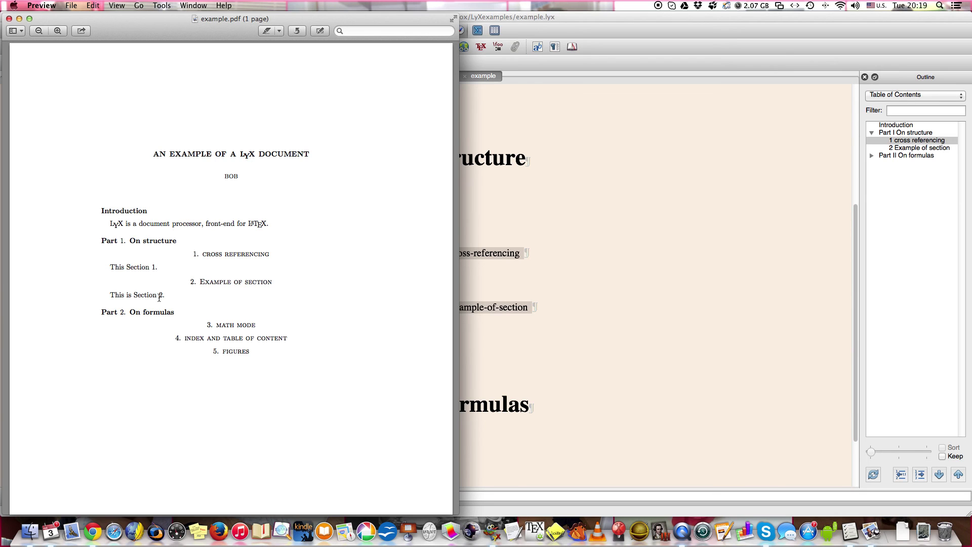
# Move "Example of section" ahead of "cross referencing" in the outline, save, and check the references in a new PDF preview.
pyautogui.click(564, 335)
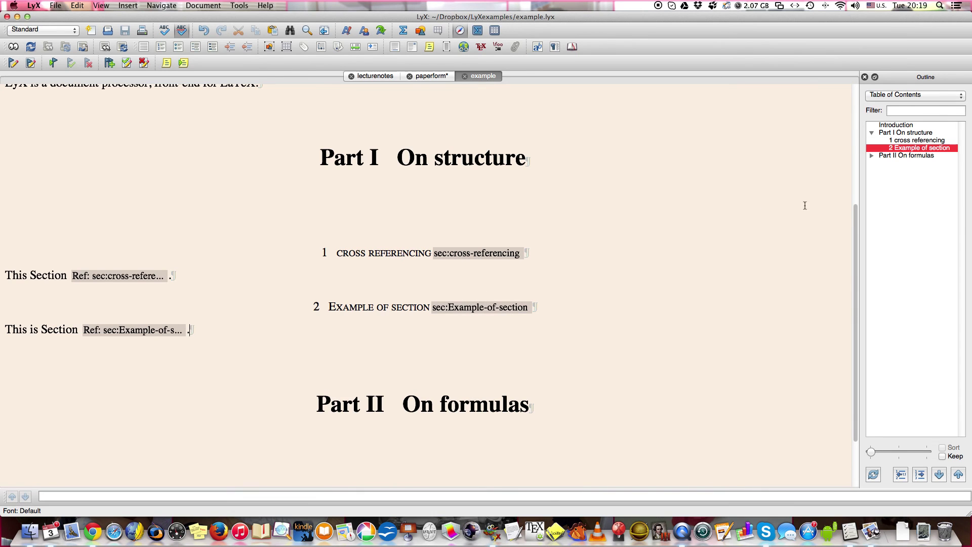
pyautogui.click(959, 475)
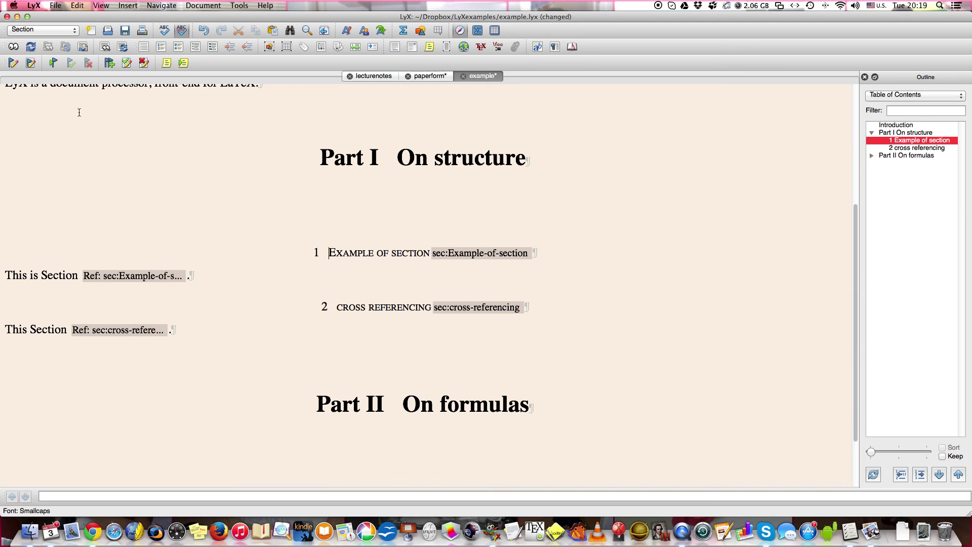
pyautogui.press('super+s')
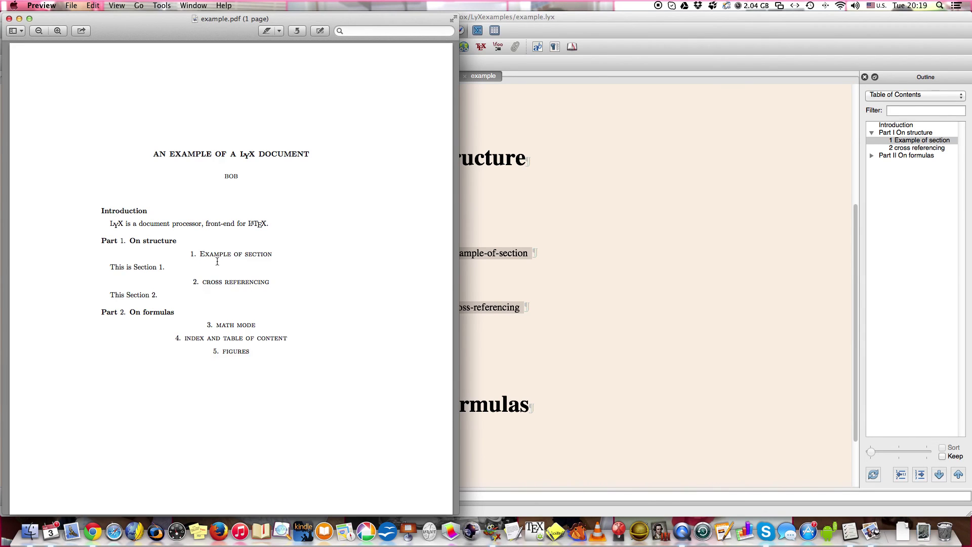
pyautogui.click(8, 19)
# Add a new line after the "Example of section" body sentence and insert an empty display formula there.
pyautogui.click(266, 271)
pyautogui.click(209, 327)
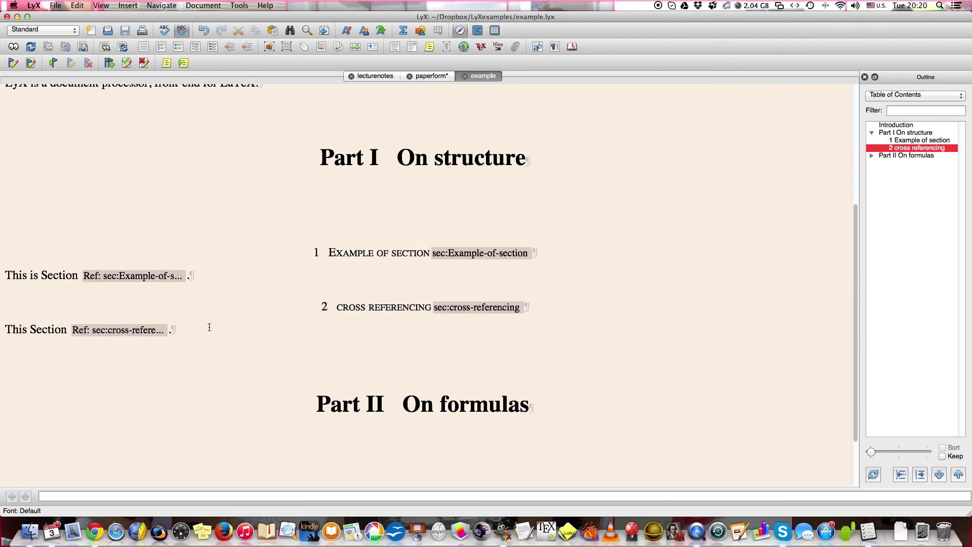
pyautogui.click(204, 279)
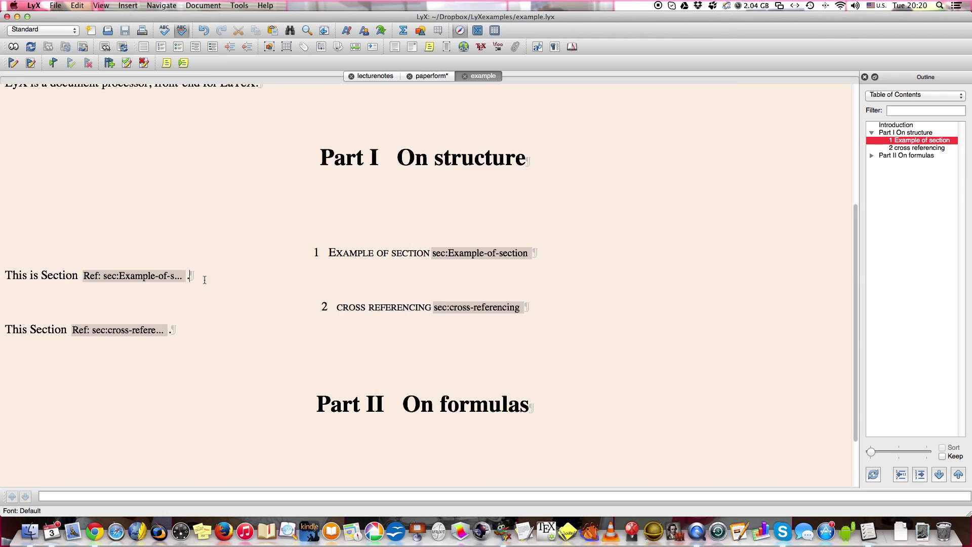
pyautogui.press('Return')
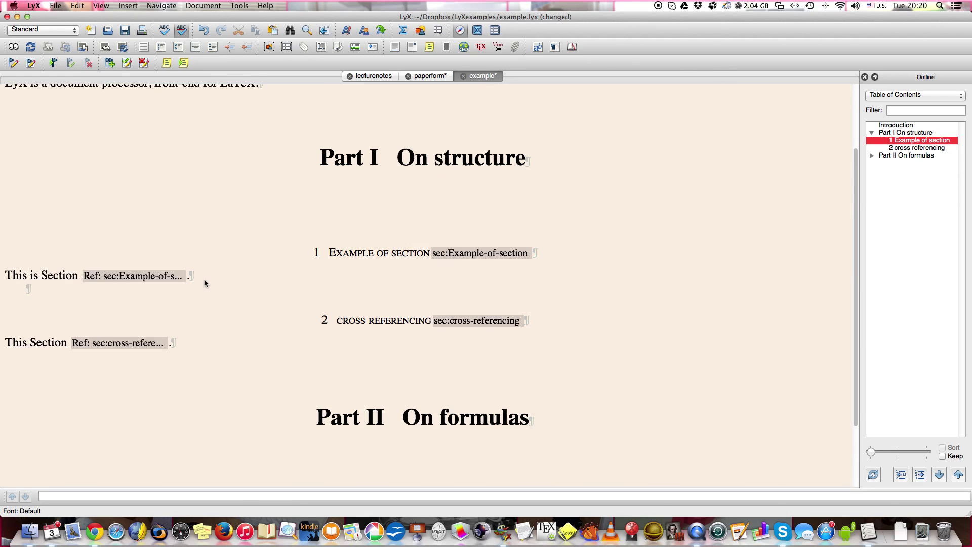
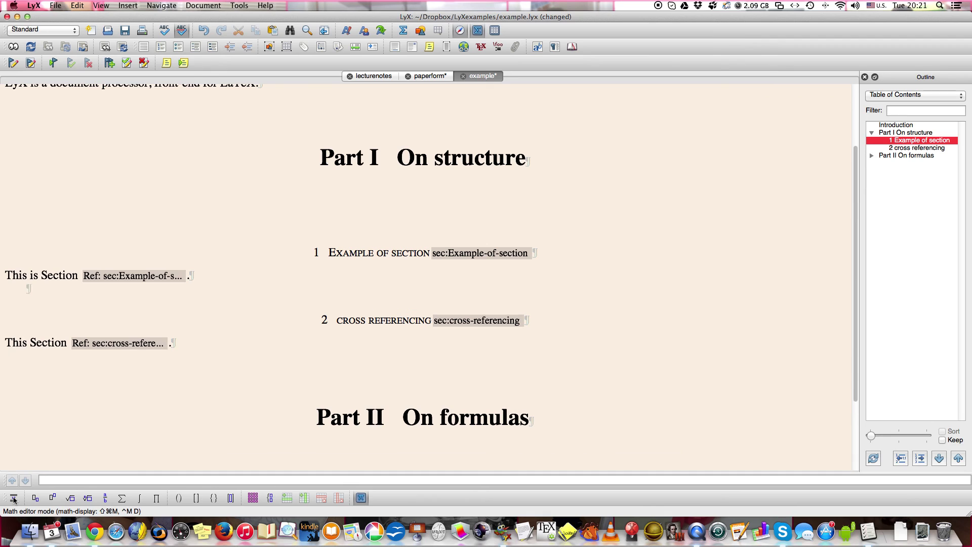
pyautogui.click(14, 498)
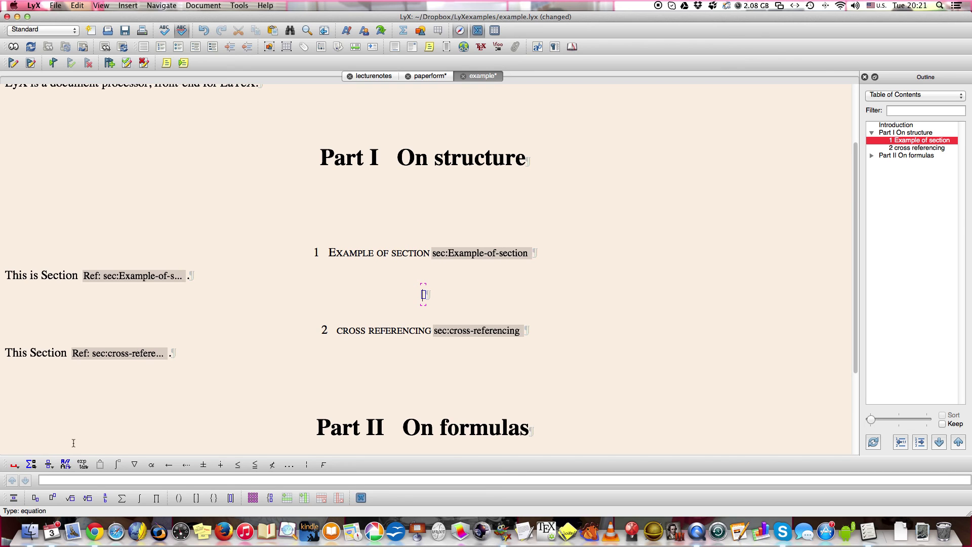
# Enter an integral sign in the formula with upper limit 1 and lower limit 0.
pyautogui.click(140, 499)
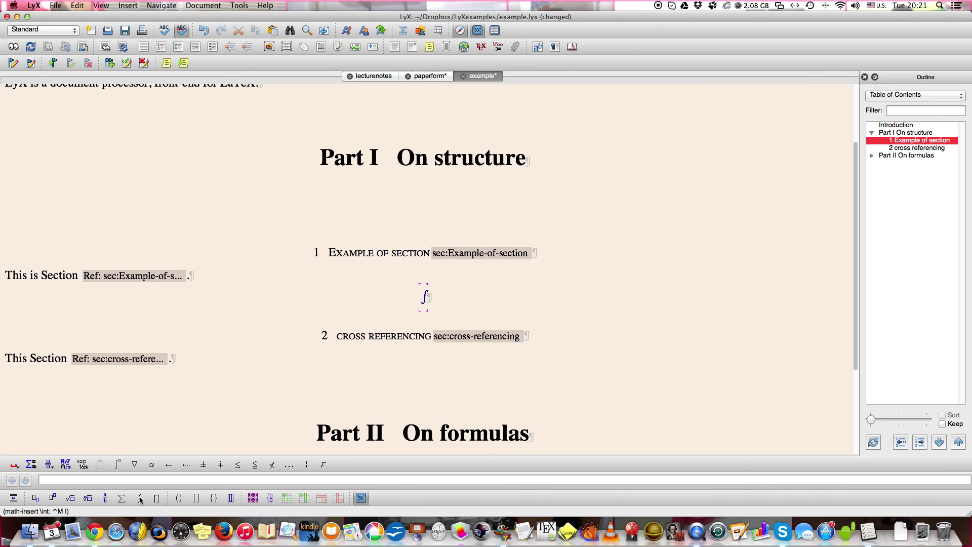
pyautogui.click(52, 498)
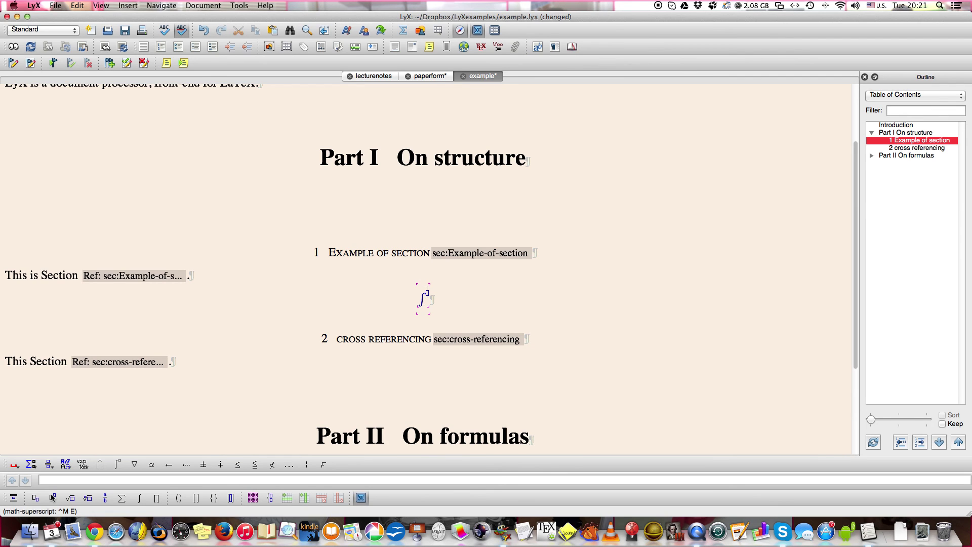
pyautogui.write('1')
pyautogui.press('Right')
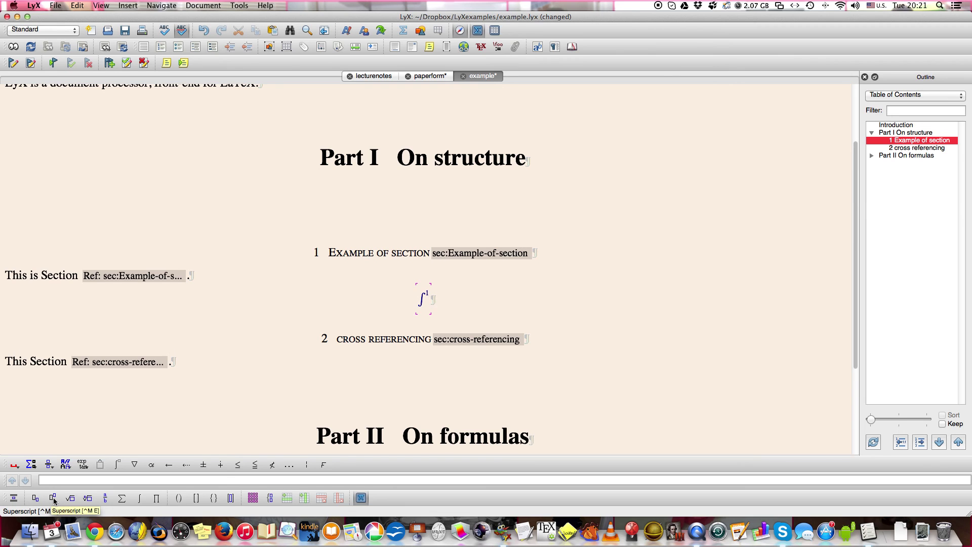
pyautogui.click(35, 501)
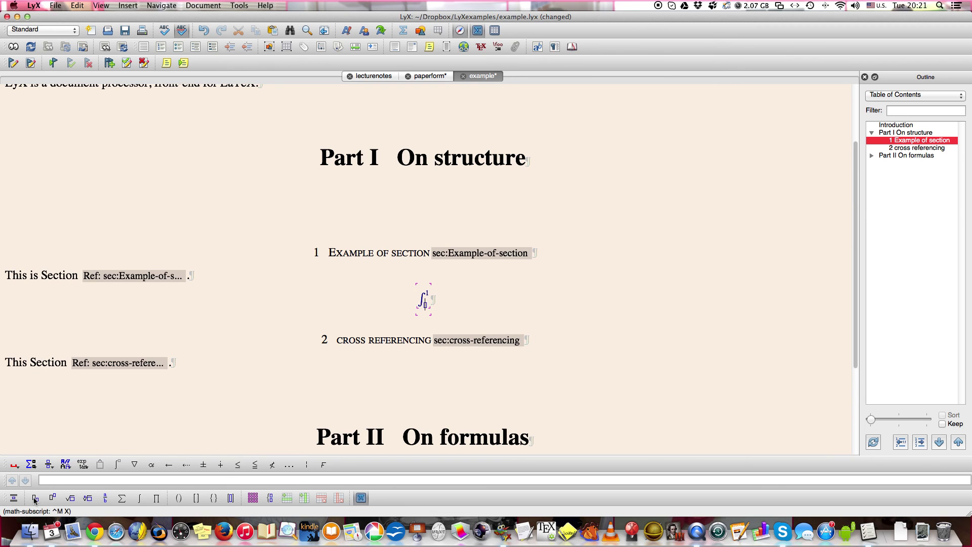
pyautogui.write('0')
pyautogui.press('Right')
pyautogui.click(82, 465)
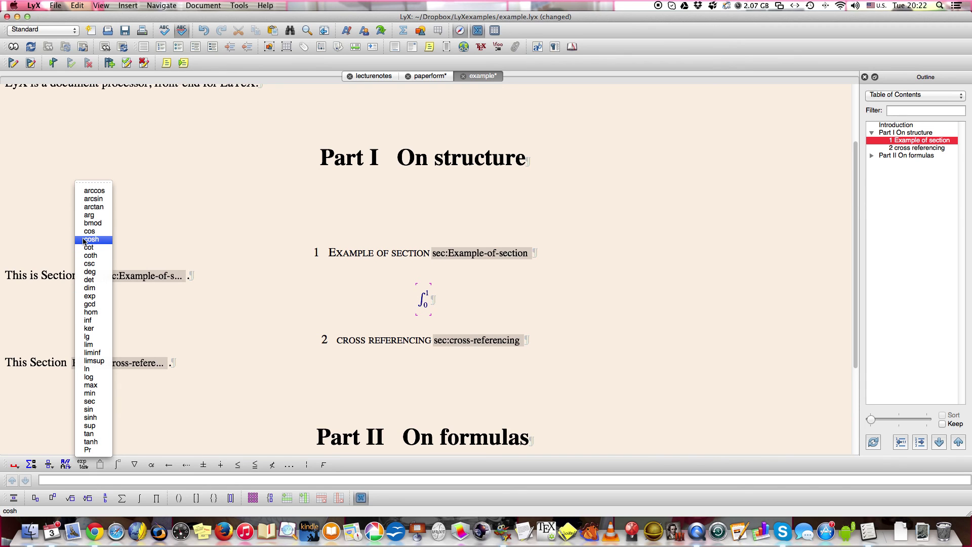
pyautogui.click(95, 199)
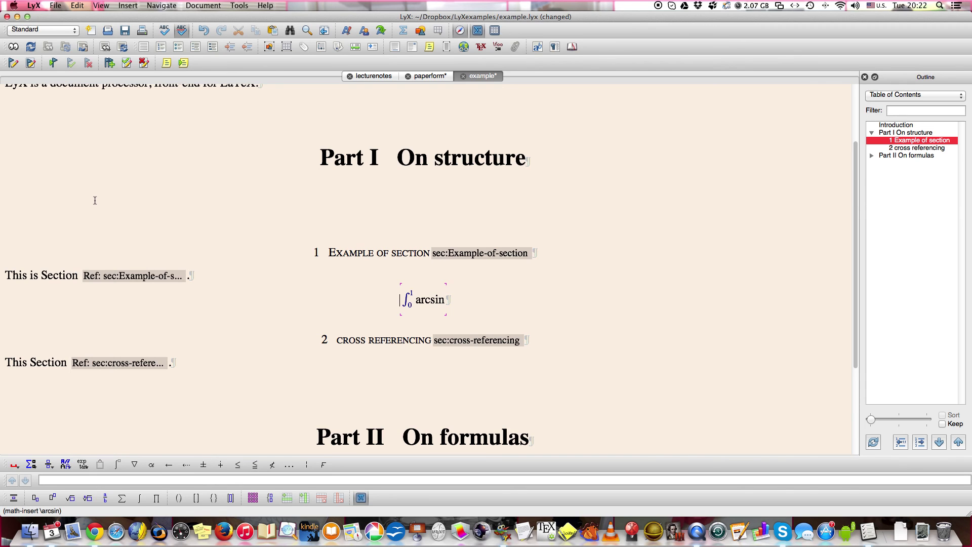
pyautogui.press('BackSpace')
# Complete the integral with the sin function of x, a thin space and dx.
pyautogui.click(82, 464)
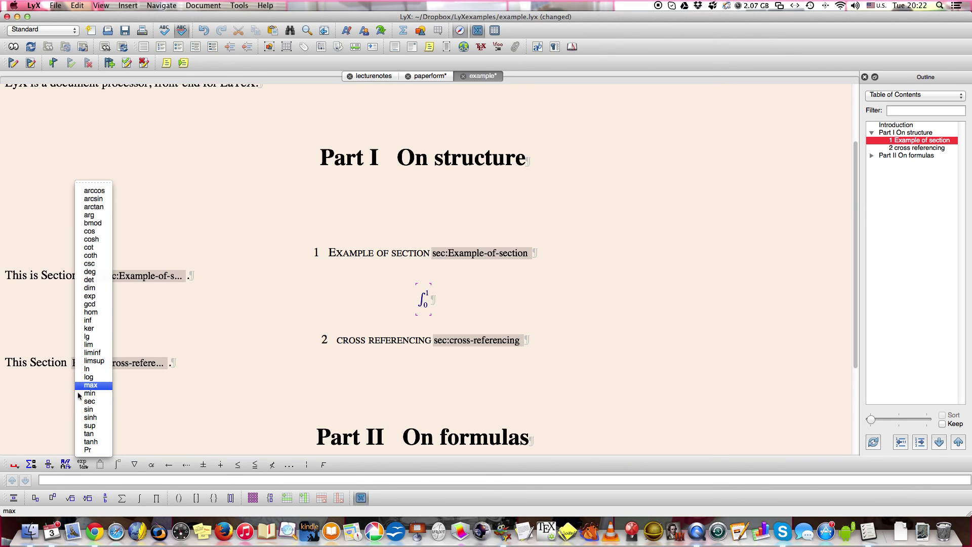
pyautogui.click(85, 409)
pyautogui.write('x')
pyautogui.write('\\,dx')
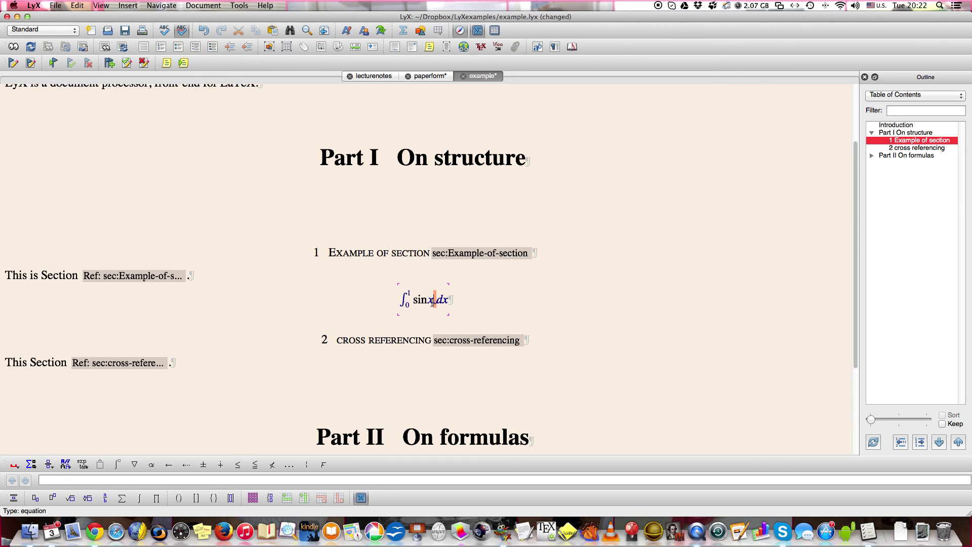
pyautogui.click(432, 302)
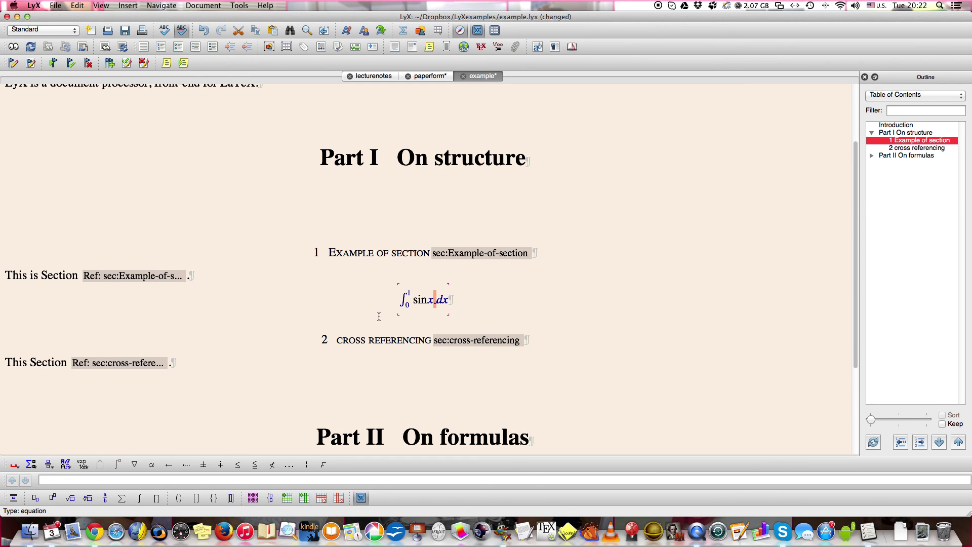
pyautogui.click(13, 465)
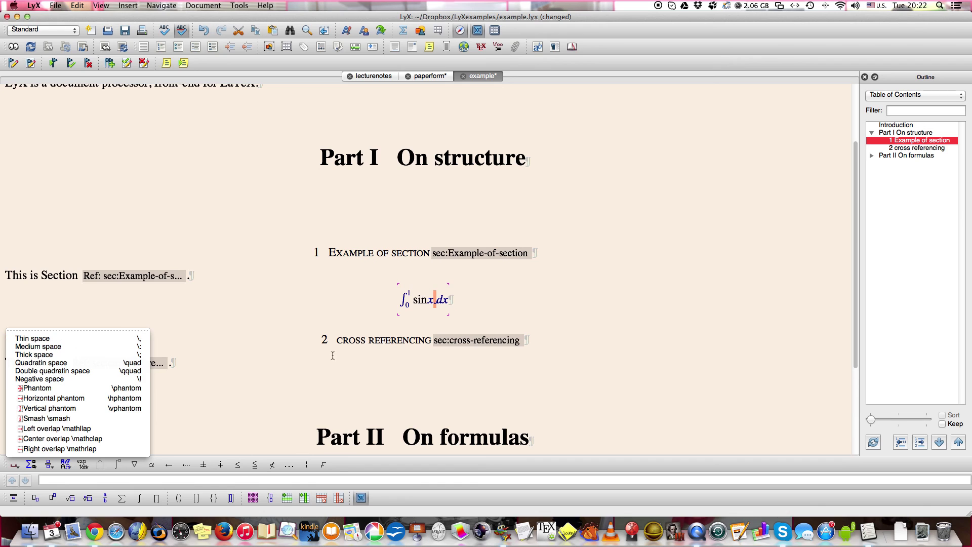
pyautogui.click(420, 309)
# Add the label "eq:intsin" to the integral formula.
pyautogui.click(448, 303)
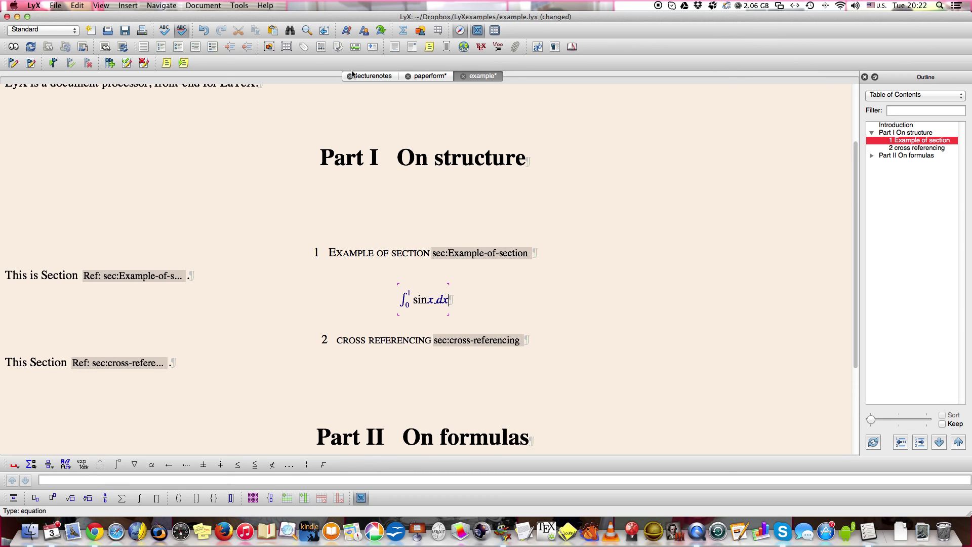
pyautogui.click(304, 48)
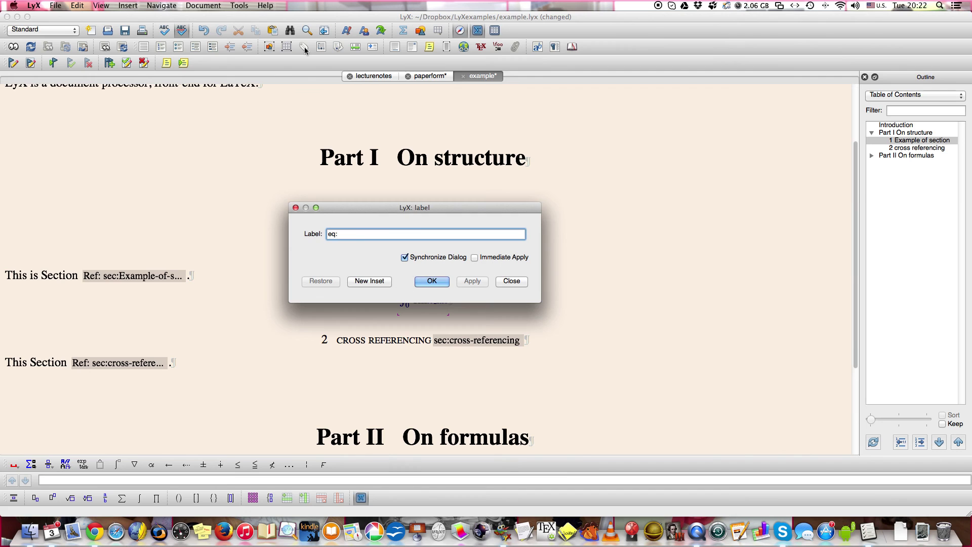
pyautogui.write('intsin')
pyautogui.press('Return')
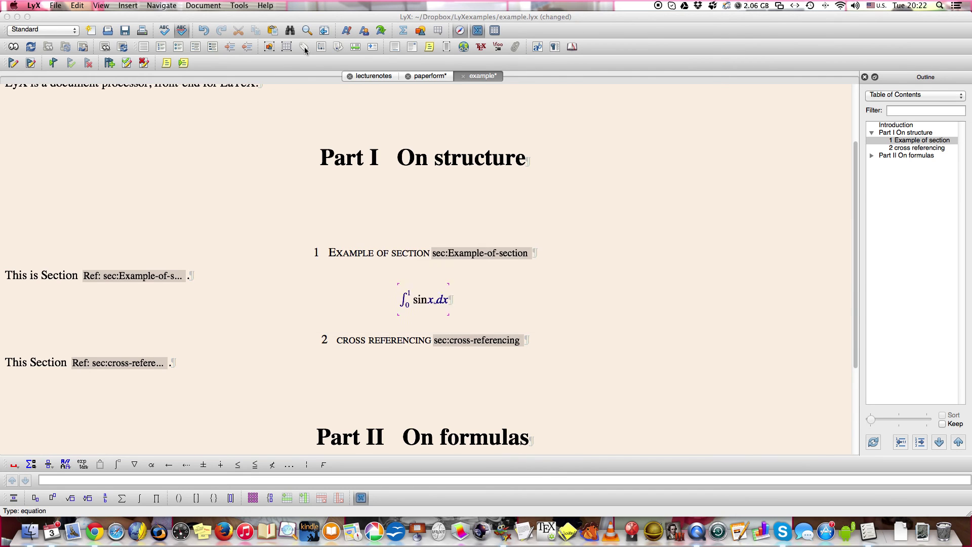
# Insert a display formula after the "cross referencing" body sentence containing a matrix with 4 rows, 3 columns and [x] decoration.
pyautogui.click(206, 365)
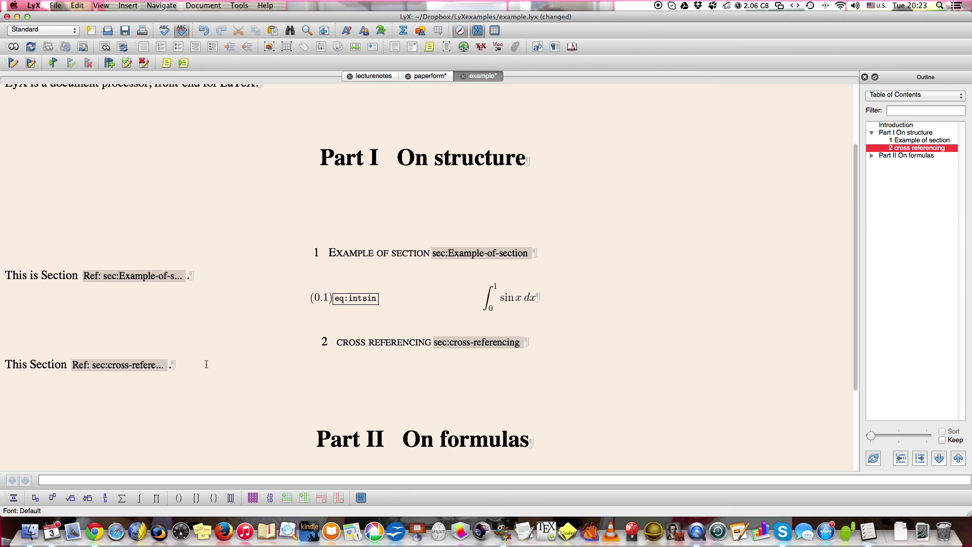
pyautogui.press('super+shift+m')
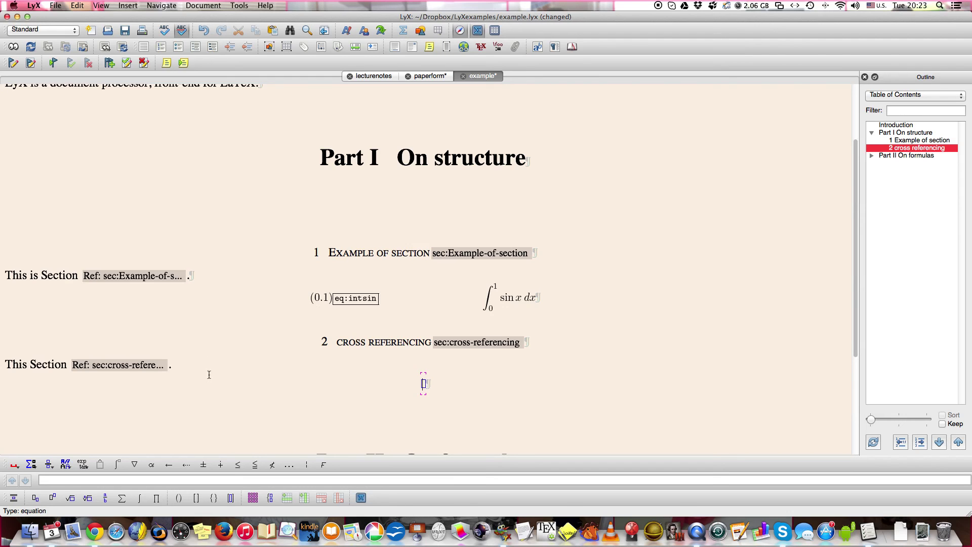
pyautogui.click(253, 499)
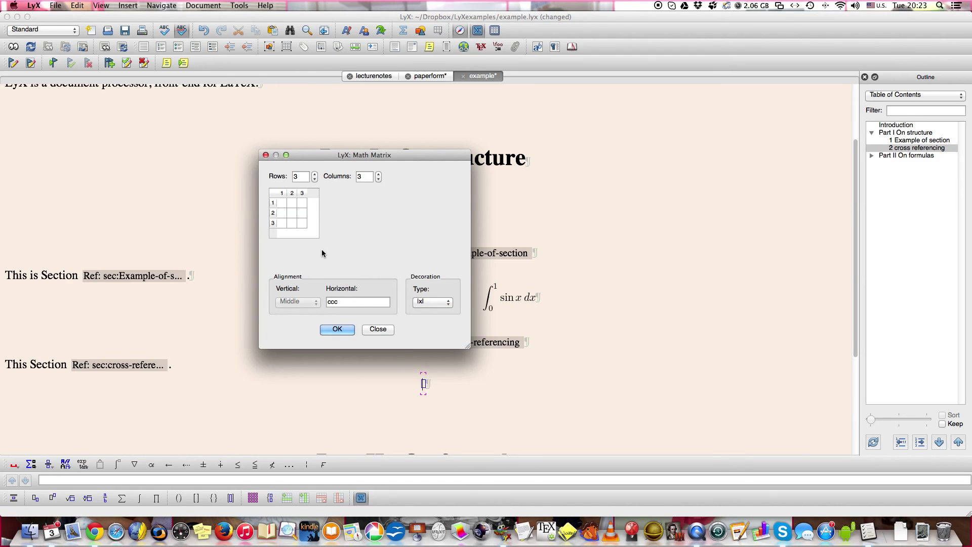
pyautogui.click(315, 174)
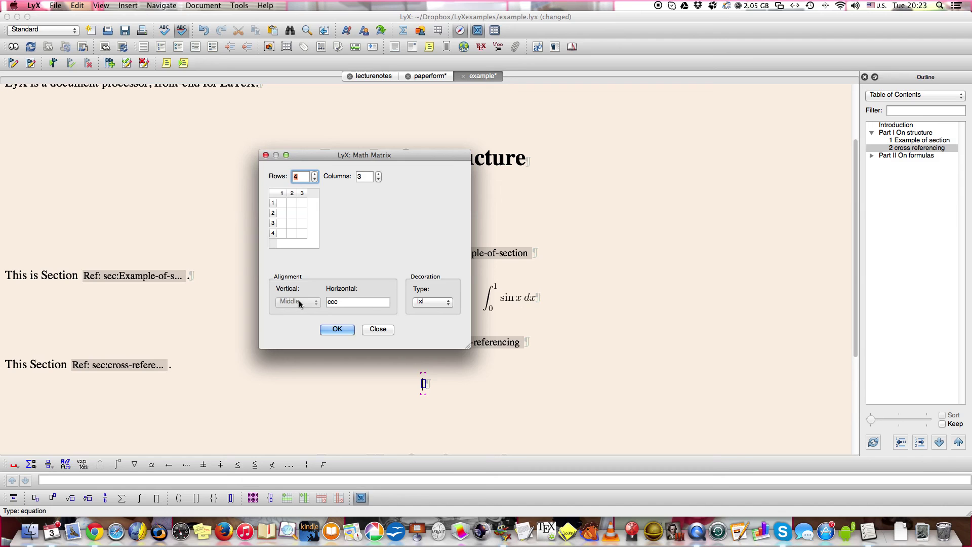
pyautogui.click(335, 303)
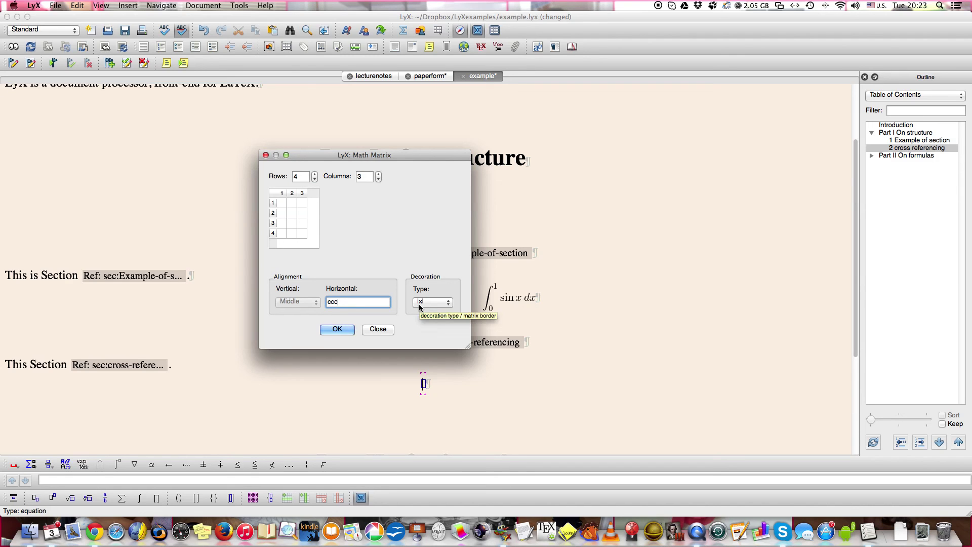
pyautogui.click(448, 308)
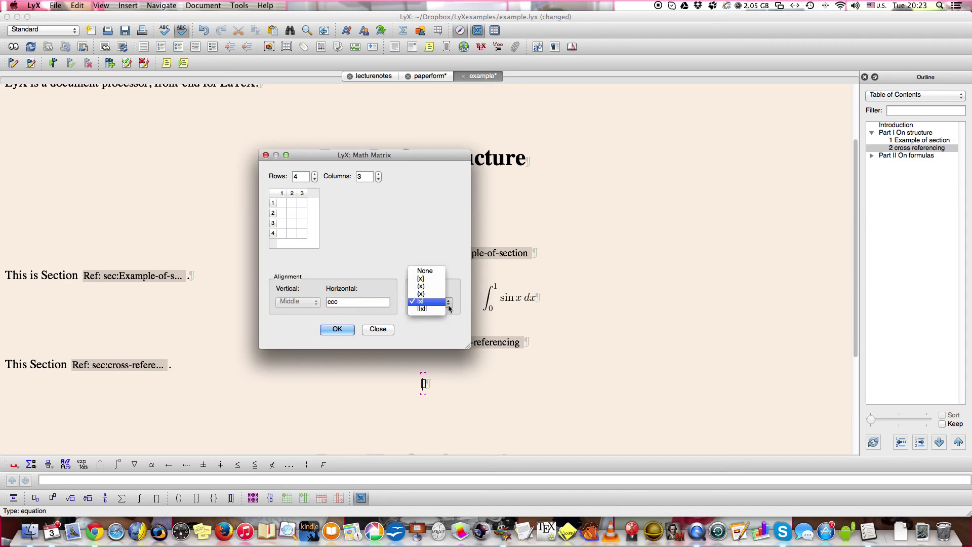
pyautogui.click(423, 280)
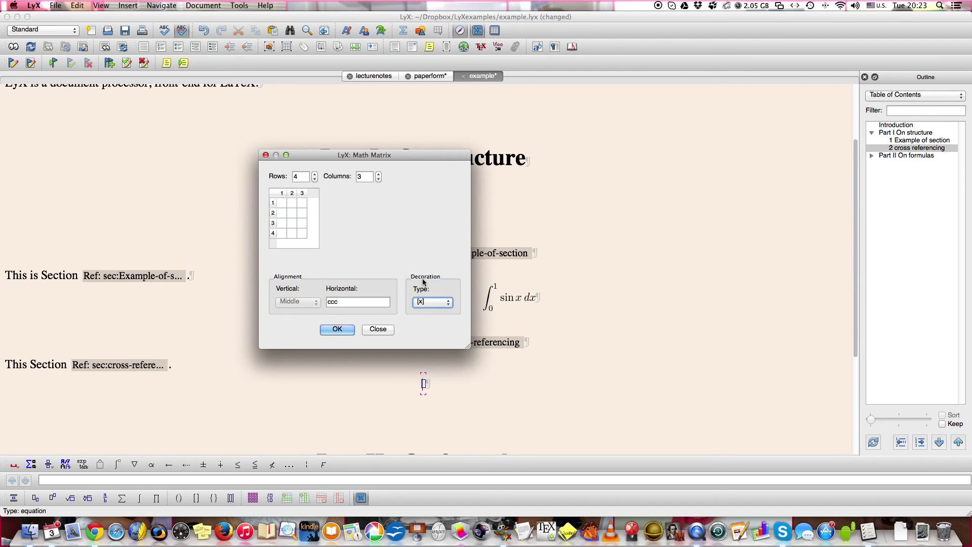
pyautogui.click(337, 329)
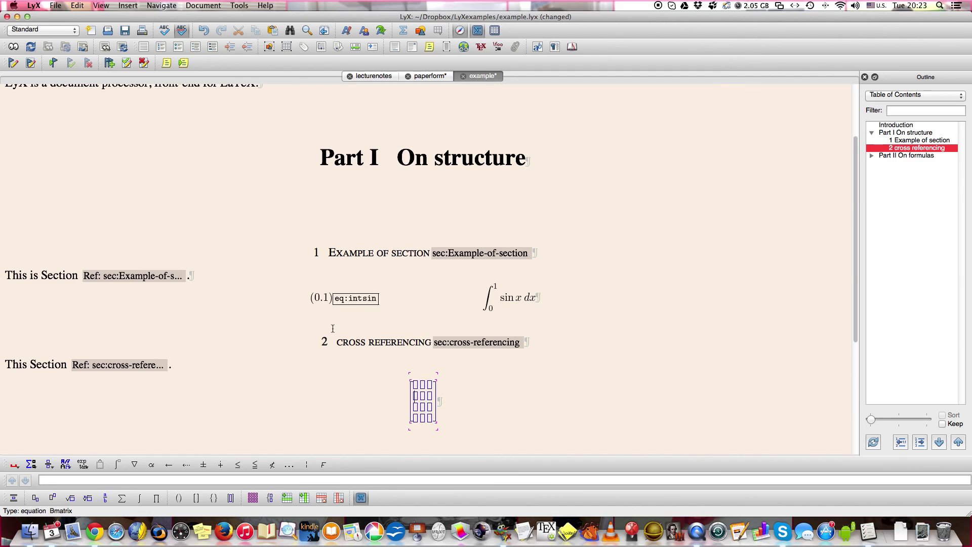
# Fill the first row of the matrix with 3, 4 and 1.
pyautogui.press('Up')
pyautogui.write('3')
pyautogui.press('Tab')
pyautogui.write('4')
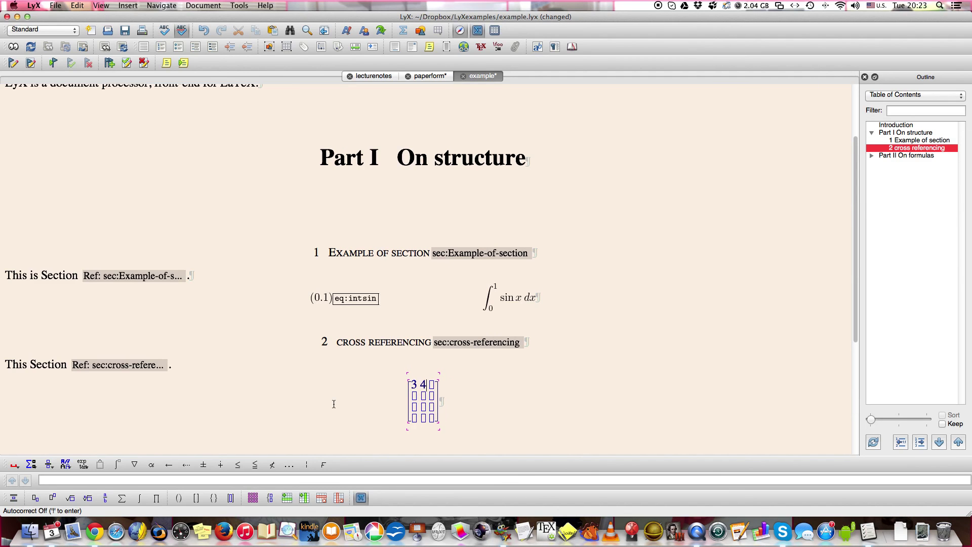
pyautogui.press('Tab')
pyautogui.write('1')
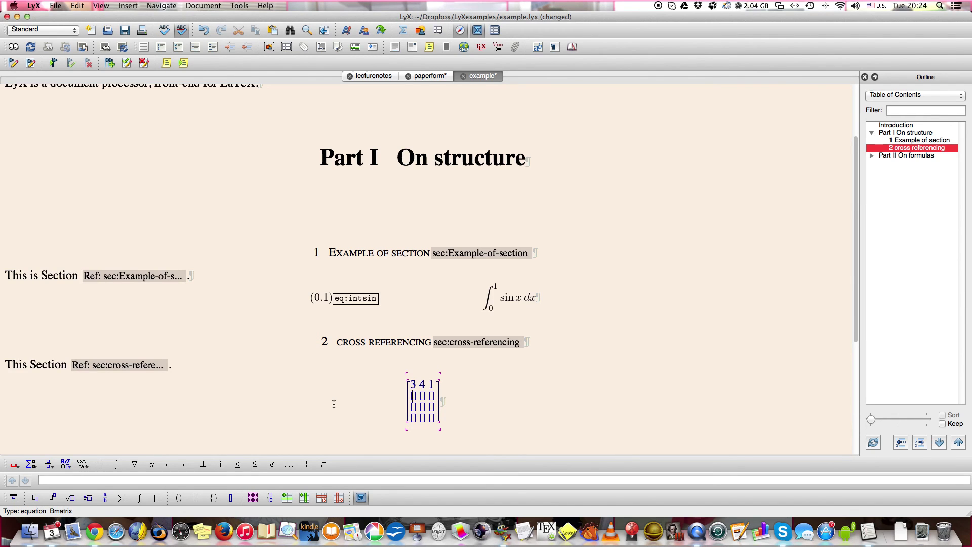
# Enter an integral in the first cell of the matrix's second row, with lower limit ρ and upper limit cos x.
pyautogui.write('\\int')
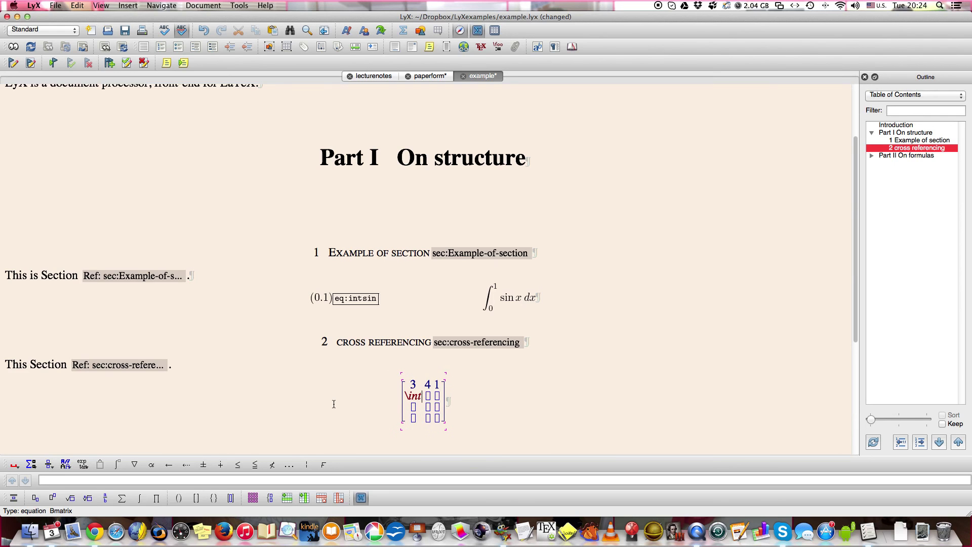
pyautogui.press('space')
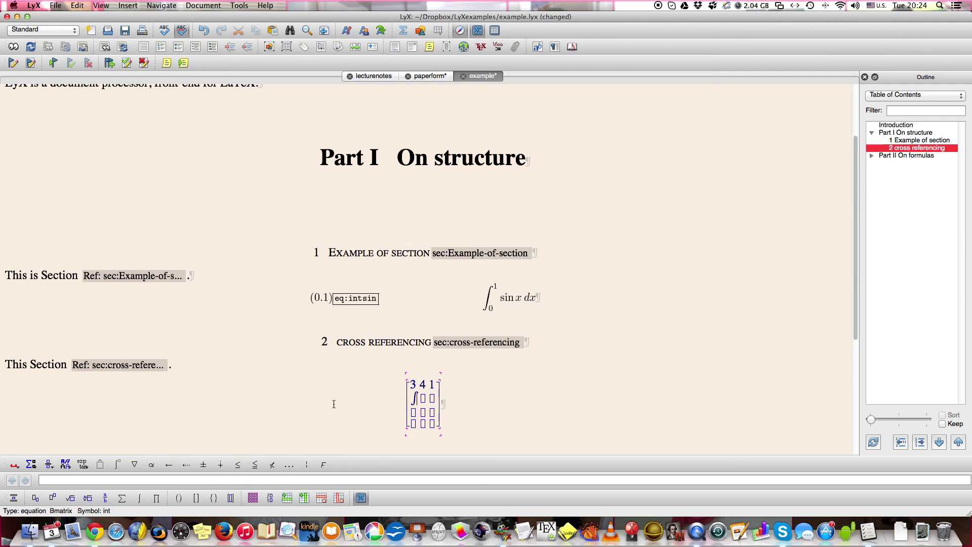
pyautogui.write('_')
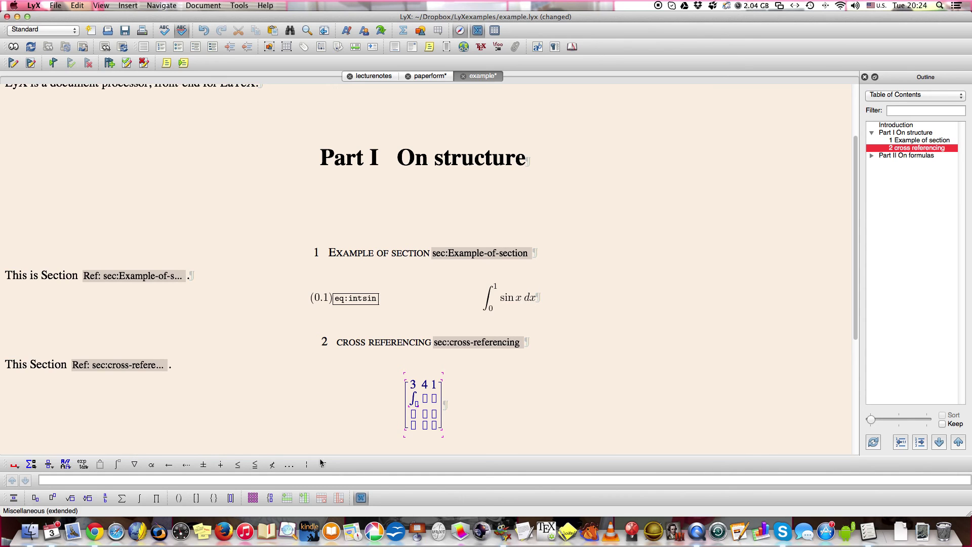
pyautogui.click(151, 465)
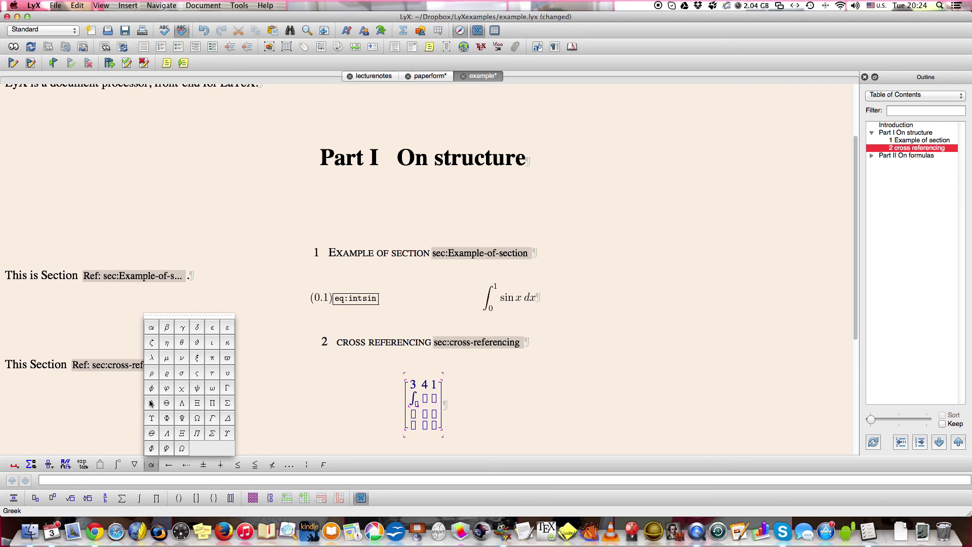
pyautogui.click(151, 374)
pyautogui.press('Right')
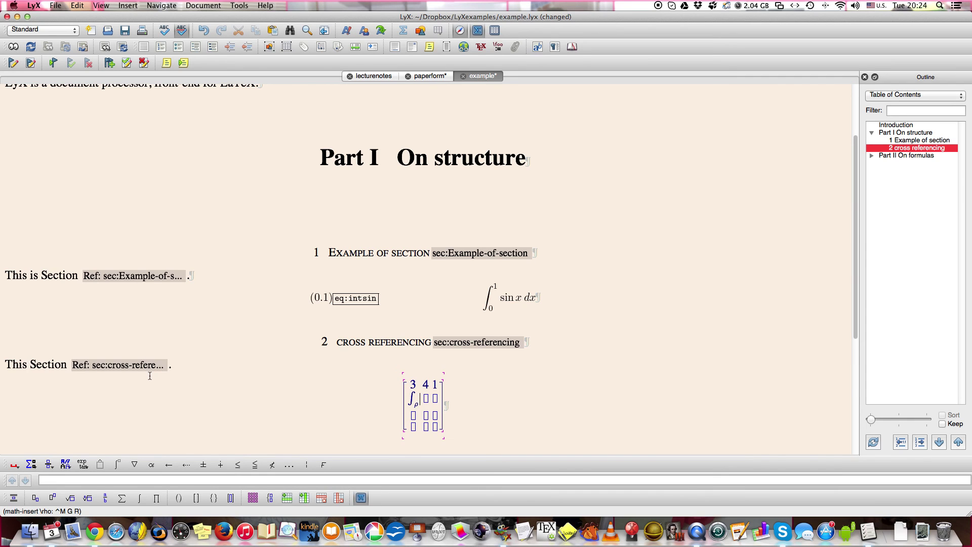
pyautogui.write('^{')
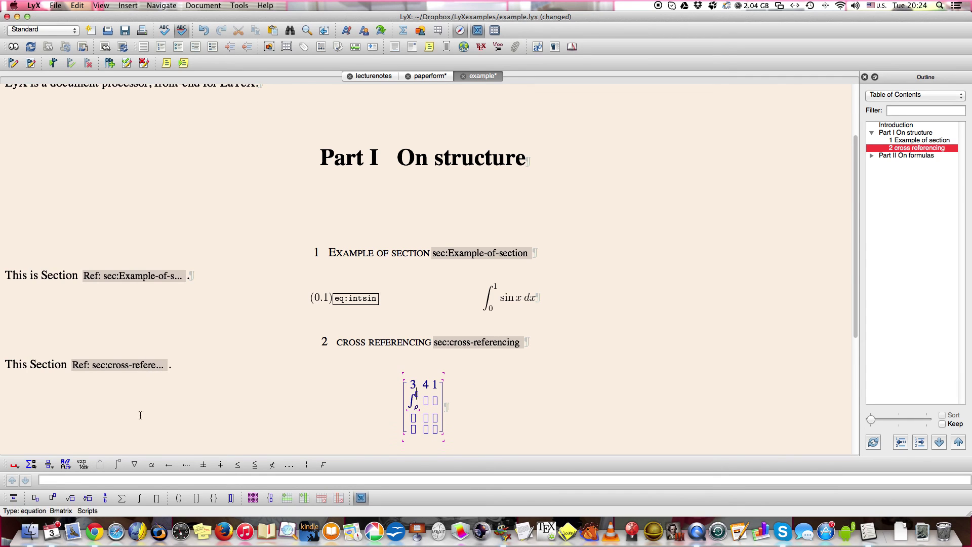
pyautogui.write('\\cos x')
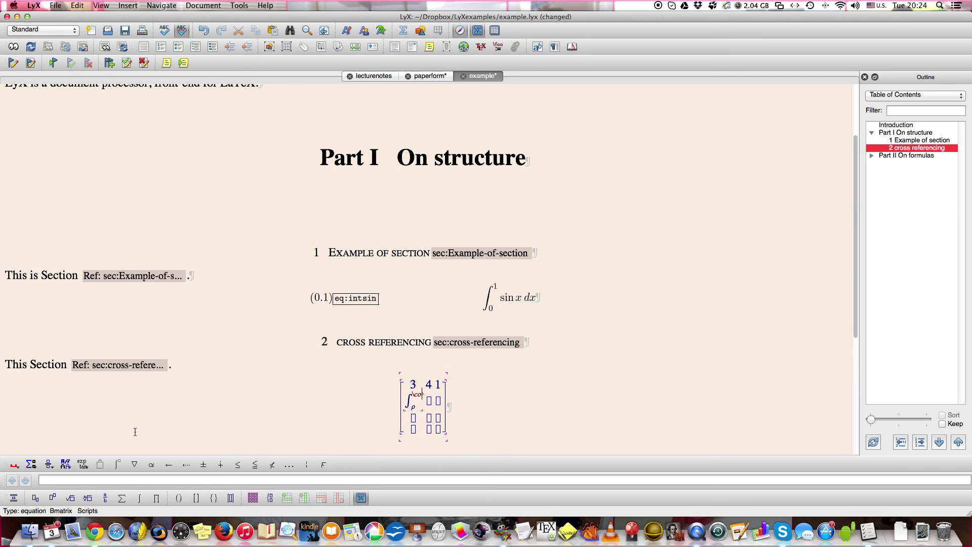
pyautogui.press('Right')
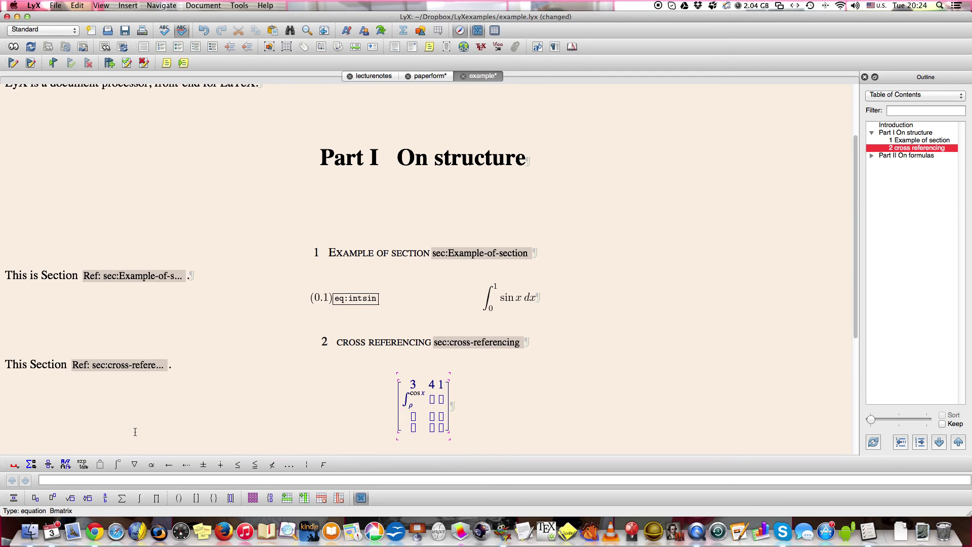
# Complete the integrand in that matrix cell with a capital Ψ, the circled asterisk operator and t.
pyautogui.click(151, 465)
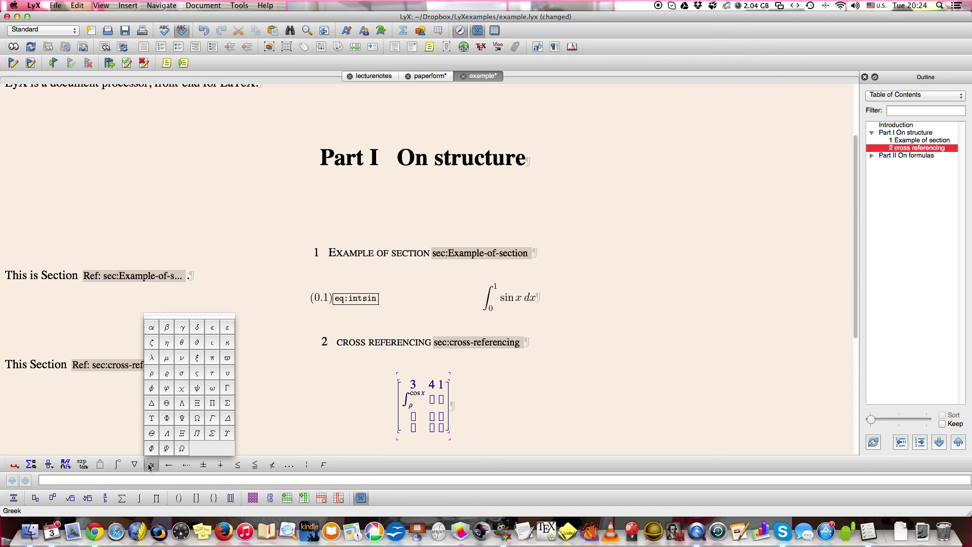
pyautogui.click(182, 418)
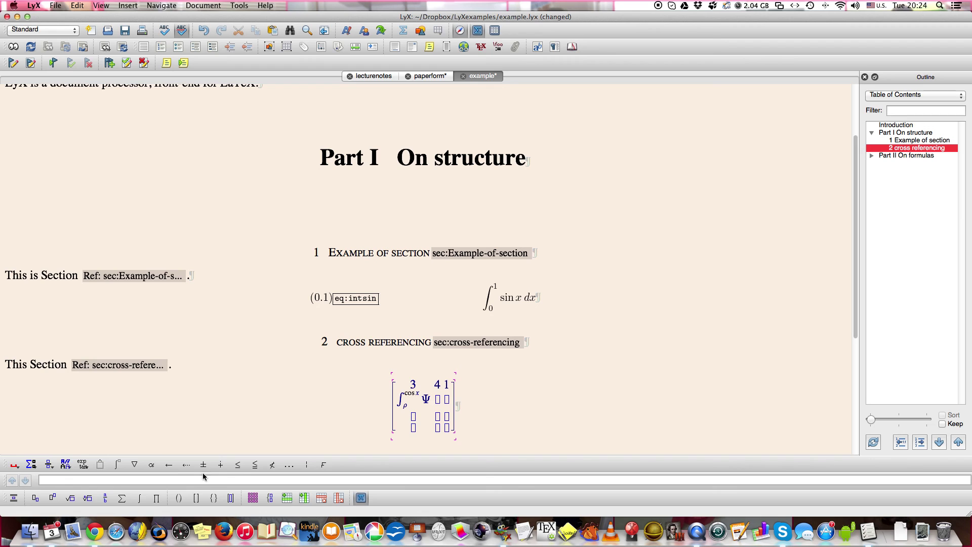
pyautogui.click(291, 466)
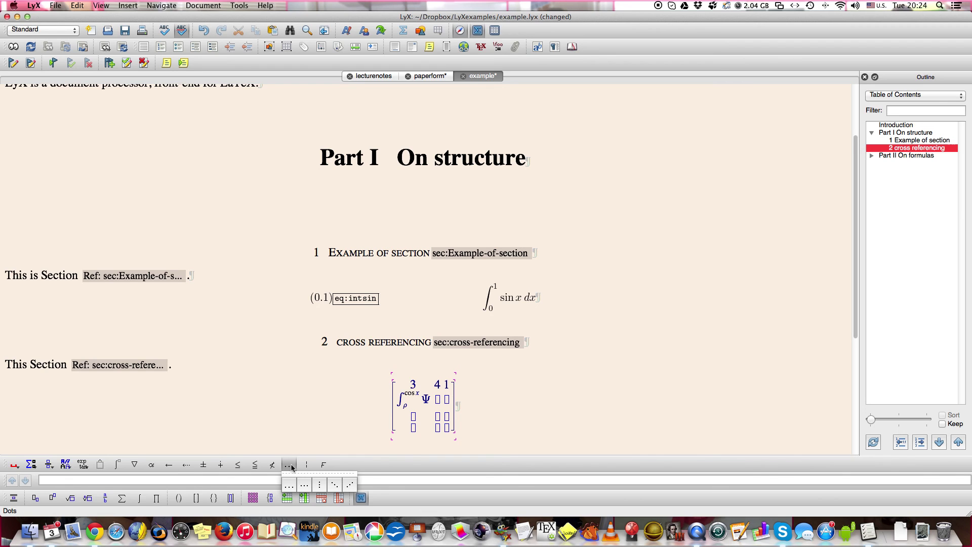
pyautogui.click(219, 467)
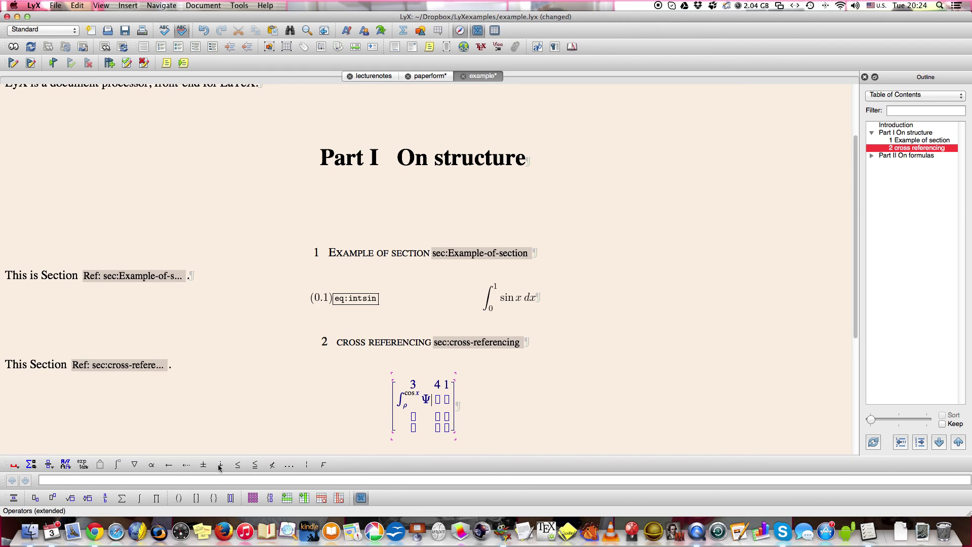
pyautogui.click(220, 466)
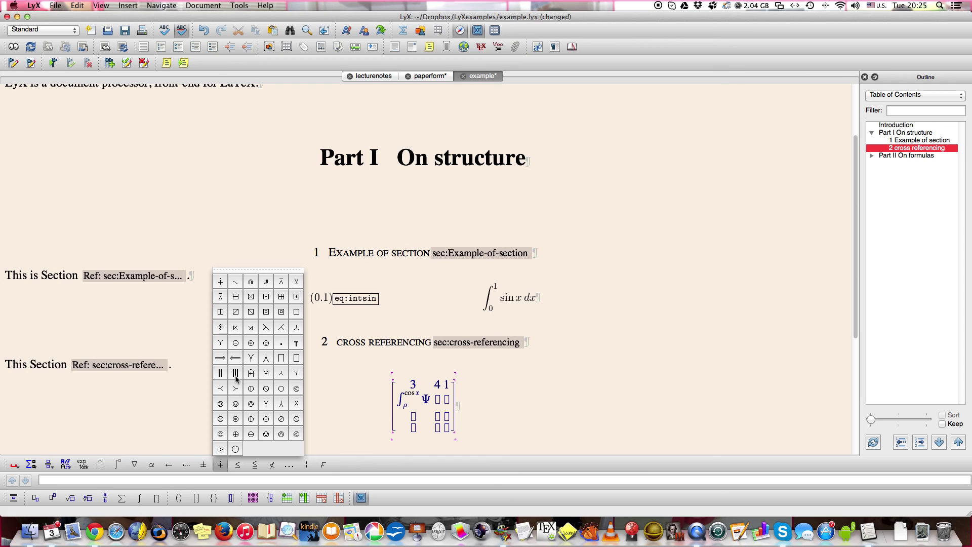
pyautogui.click(251, 343)
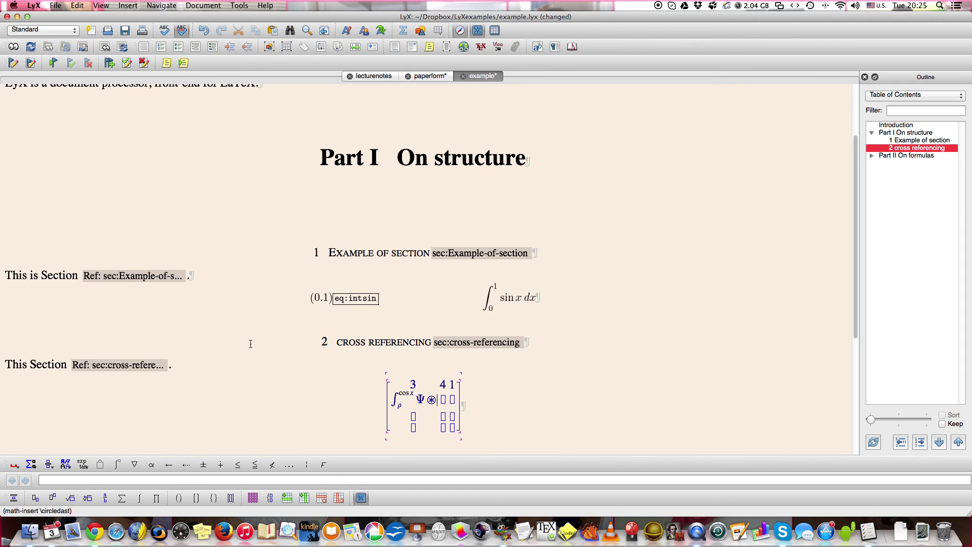
pyautogui.write('t')
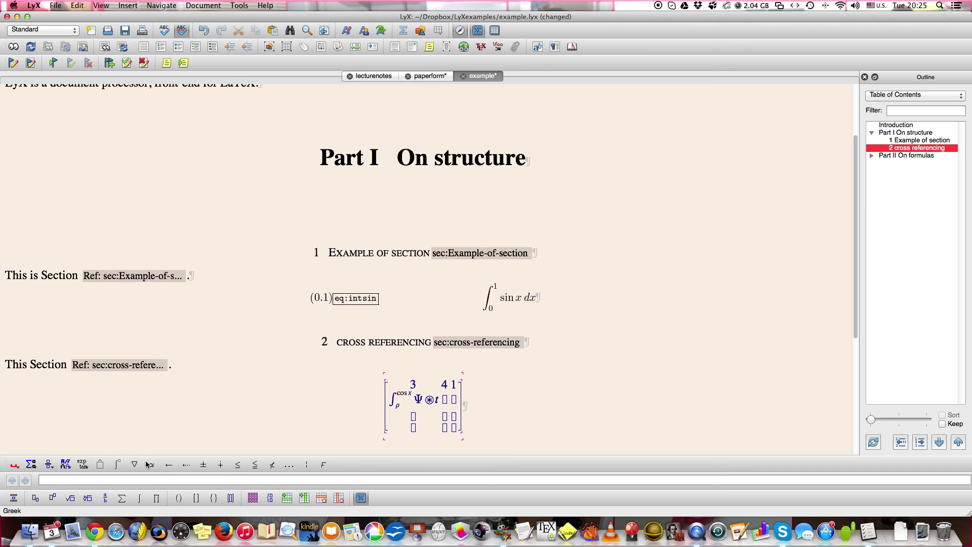
# Open the extended relations symbol palette for the matrix cell containing the integral.
pyautogui.click(256, 465)
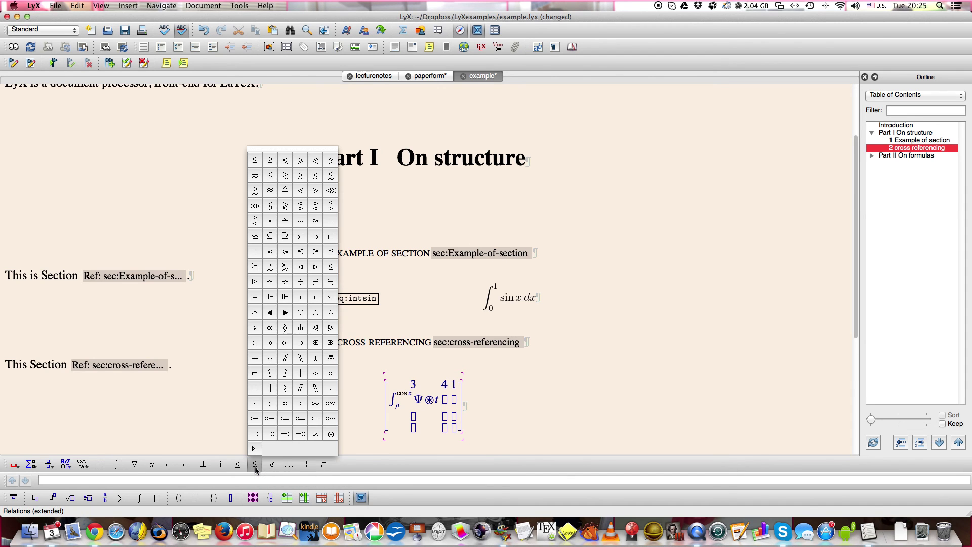